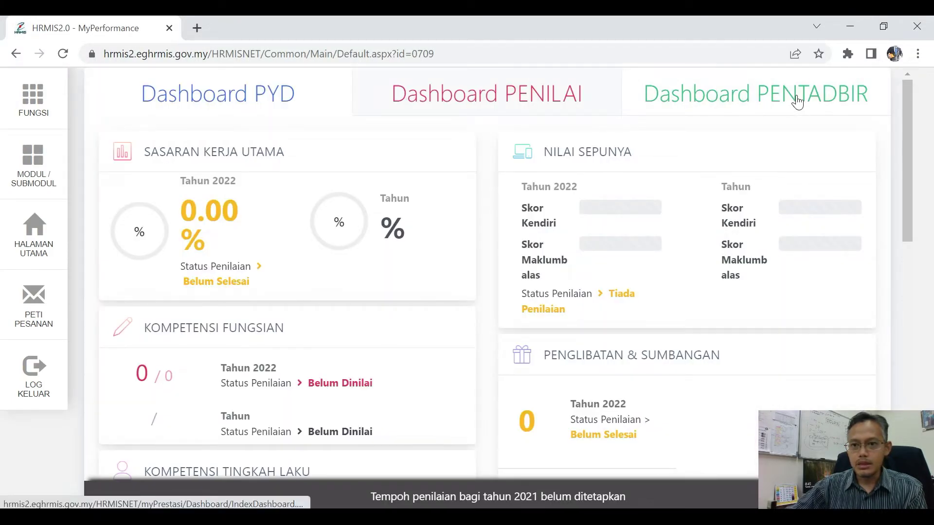
- Open the agency SKU maintenance page from Dashboard PENTADBIR and set Unit Organisasi to BAHAGIAN PEMBANGUNAN
{"action": "left_click", "coordinate": [797, 101]}
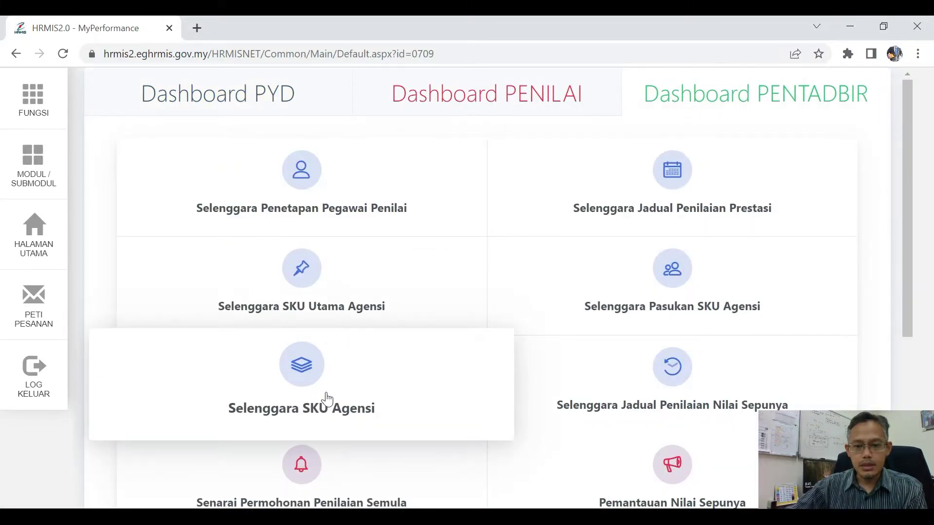
{"action": "left_click", "coordinate": [327, 399]}
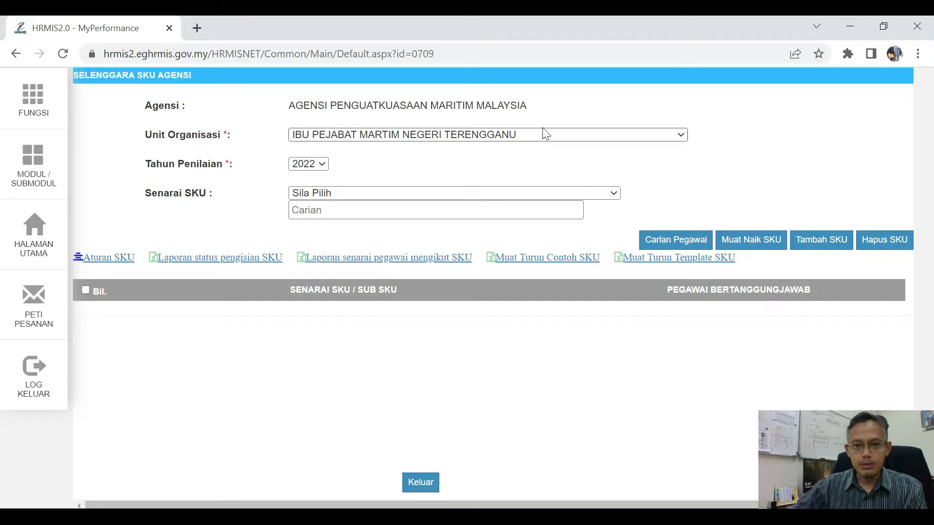
{"action": "left_click", "coordinate": [585, 135]}
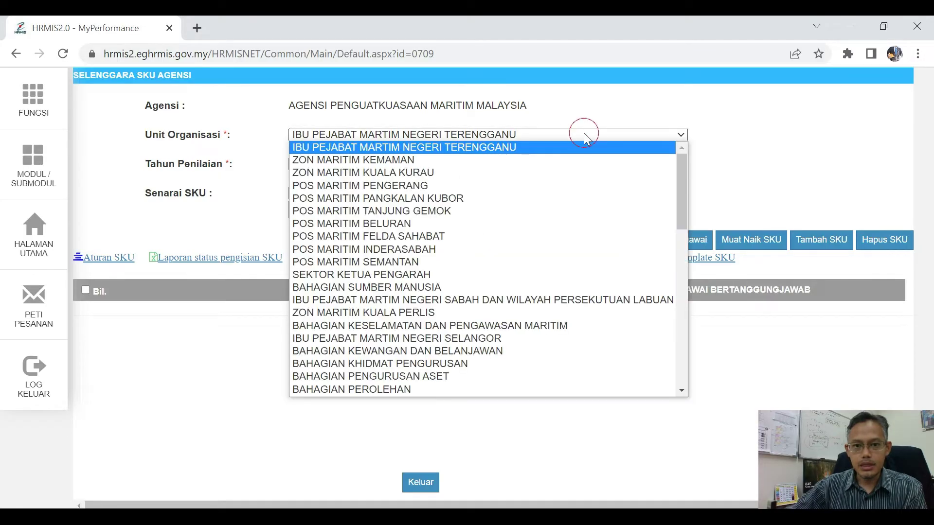
{"action": "left_click", "coordinate": [500, 138]}
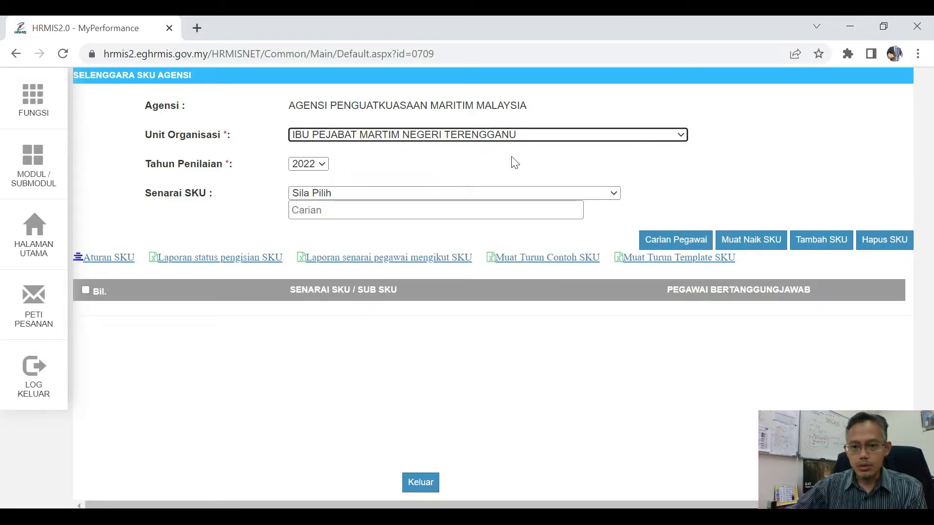
{"action": "left_click", "coordinate": [546, 139]}
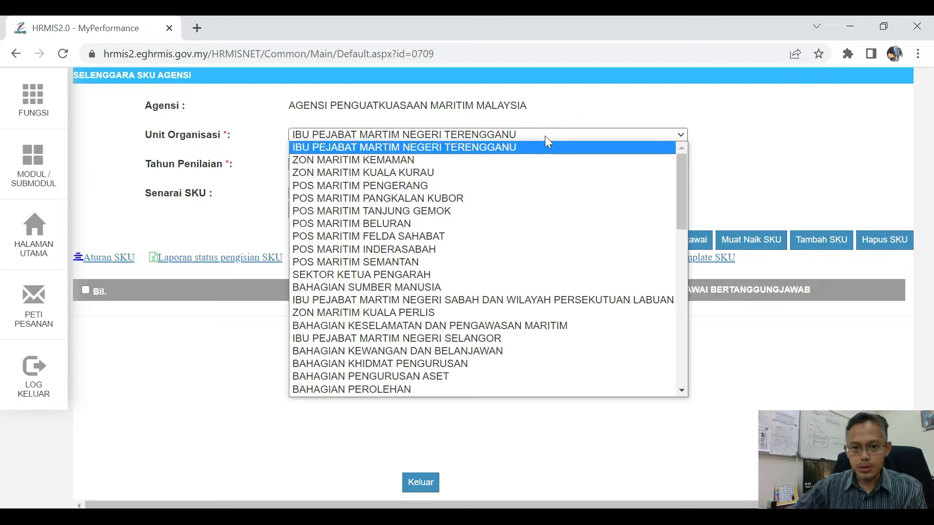
{"action": "scroll", "coordinate": [472, 235], "scroll_direction": "down", "scroll_amount": 2}
{"action": "scroll", "coordinate": [472, 234], "scroll_direction": "down", "scroll_amount": 12}
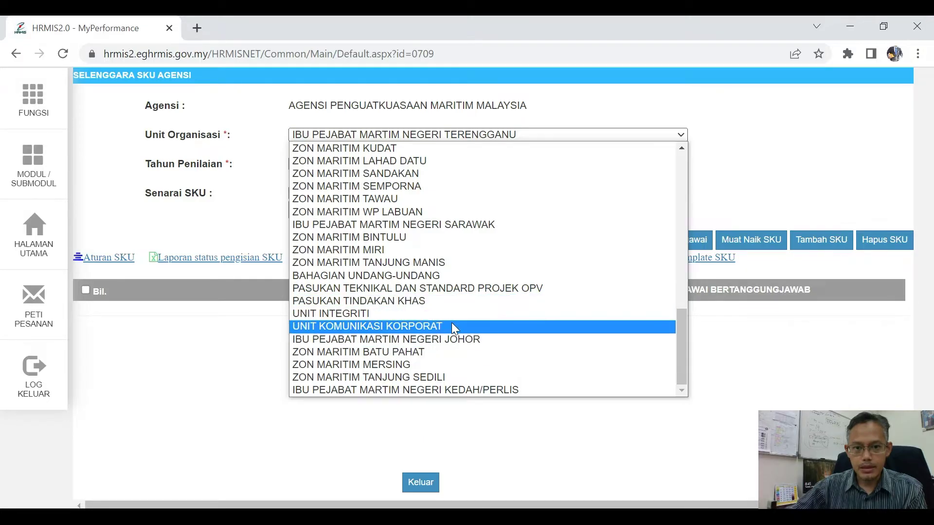
{"action": "scroll", "coordinate": [530, 351], "scroll_direction": "up", "scroll_amount": 3}
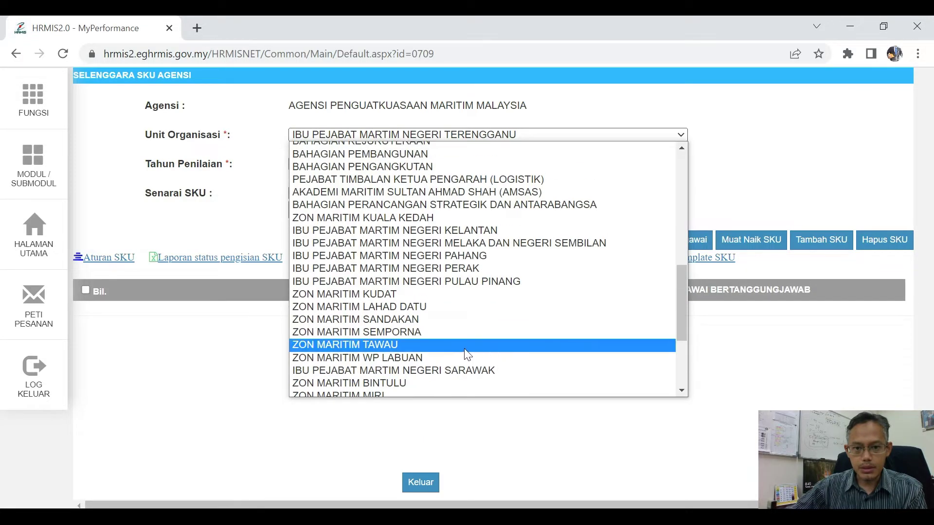
{"action": "scroll", "coordinate": [432, 355], "scroll_direction": "up", "scroll_amount": 3}
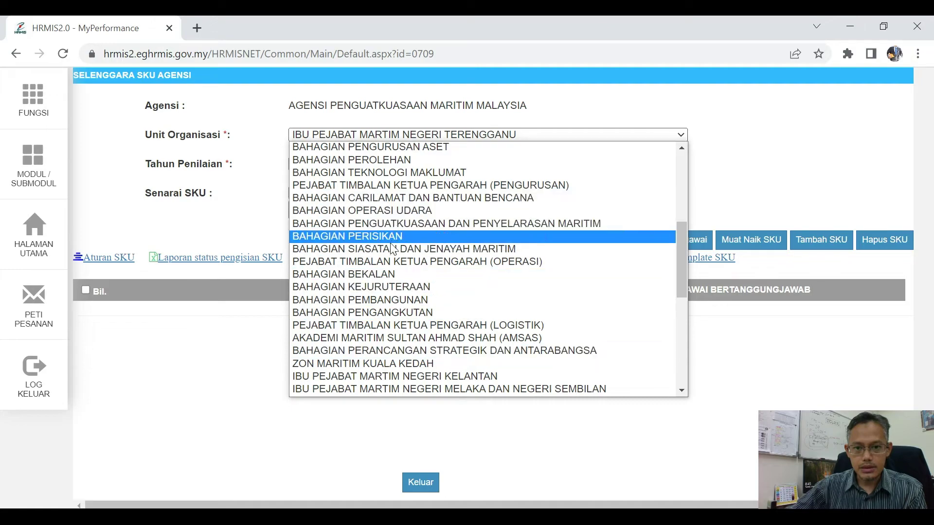
{"action": "left_click", "coordinate": [395, 299]}
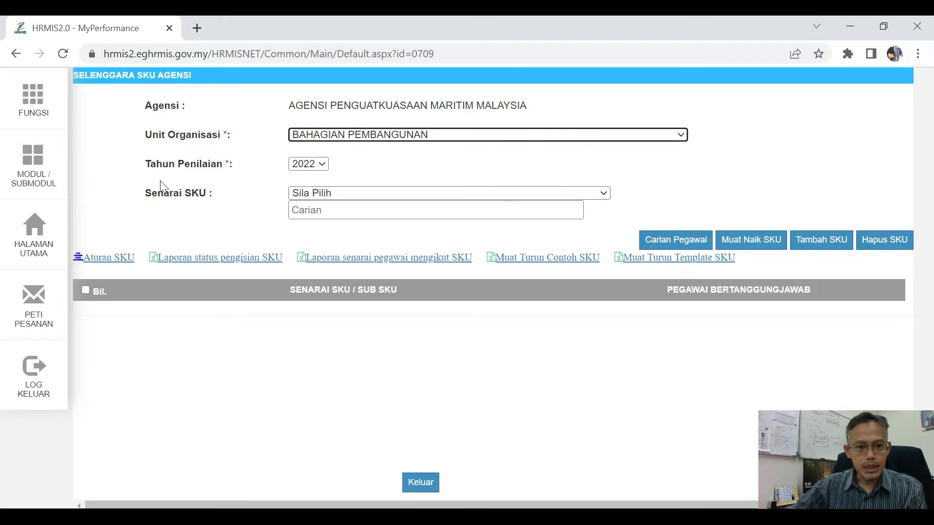
- Set Senarai SKU to Papar Semua Rekod to list all SKU records of the unit for 2022
{"action": "left_click", "coordinate": [329, 196]}
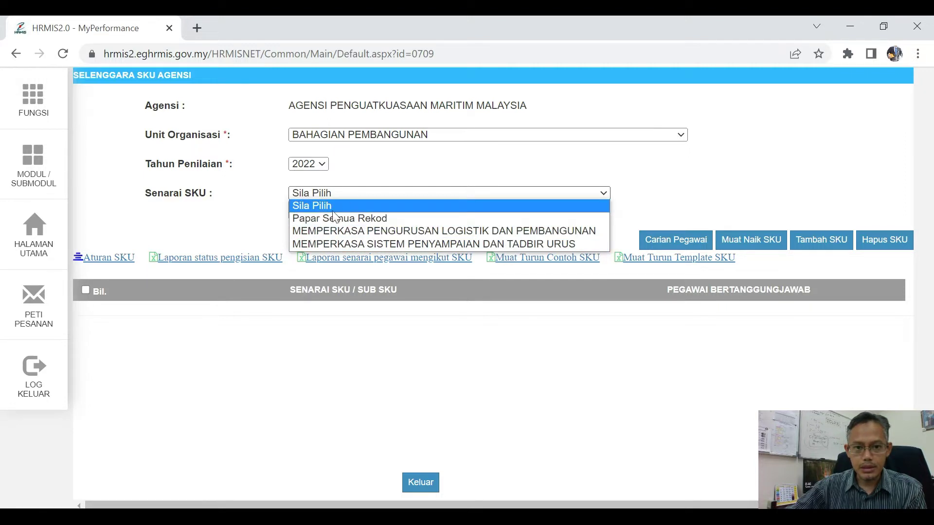
{"action": "left_click", "coordinate": [392, 219]}
{"action": "scroll", "coordinate": [438, 275], "scroll_direction": "down", "scroll_amount": 3}
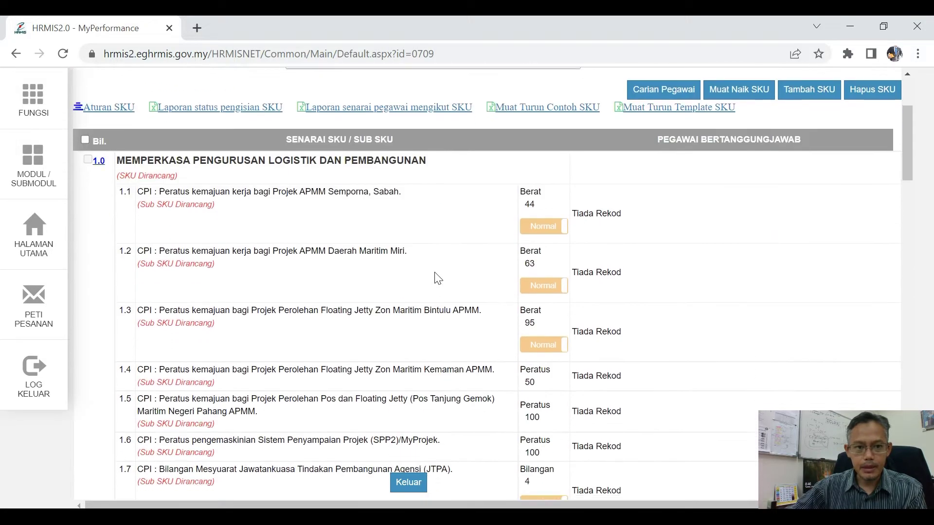
- Review the sub SKUs, targets and responsible officers listed under SKU 1.0 and SKU 2.0
{"action": "scroll", "coordinate": [438, 278], "scroll_direction": "down", "scroll_amount": 20}
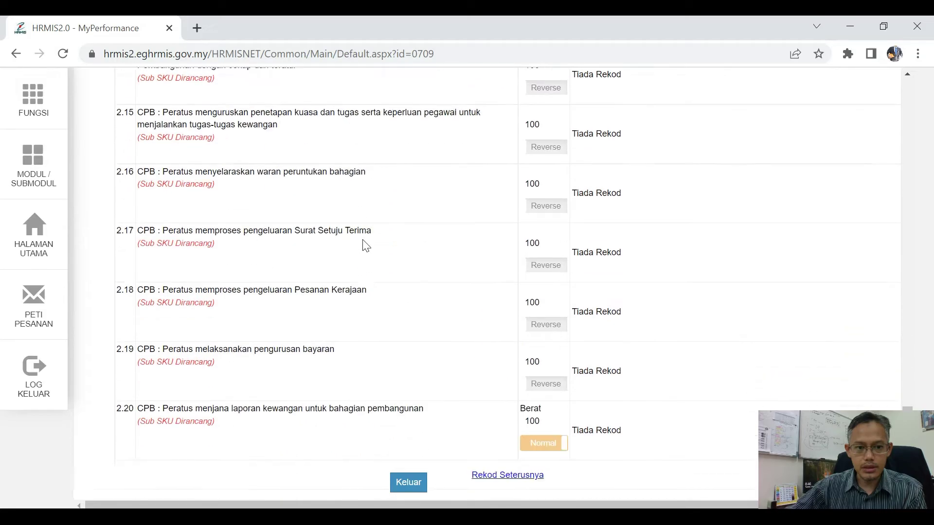
{"action": "scroll", "coordinate": [364, 245], "scroll_direction": "up", "scroll_amount": 20}
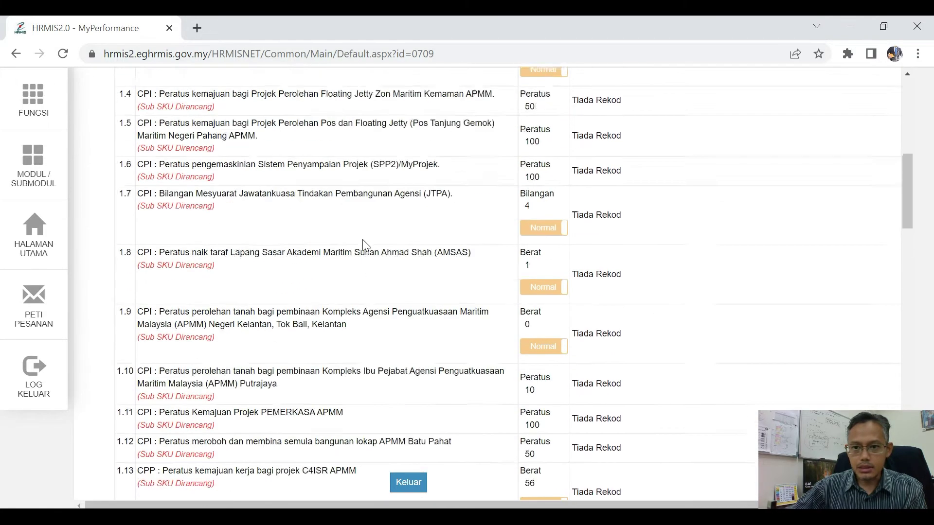
{"action": "scroll", "coordinate": [365, 245], "scroll_direction": "up", "scroll_amount": 5}
{"action": "scroll", "coordinate": [365, 244], "scroll_direction": "down", "scroll_amount": 7}
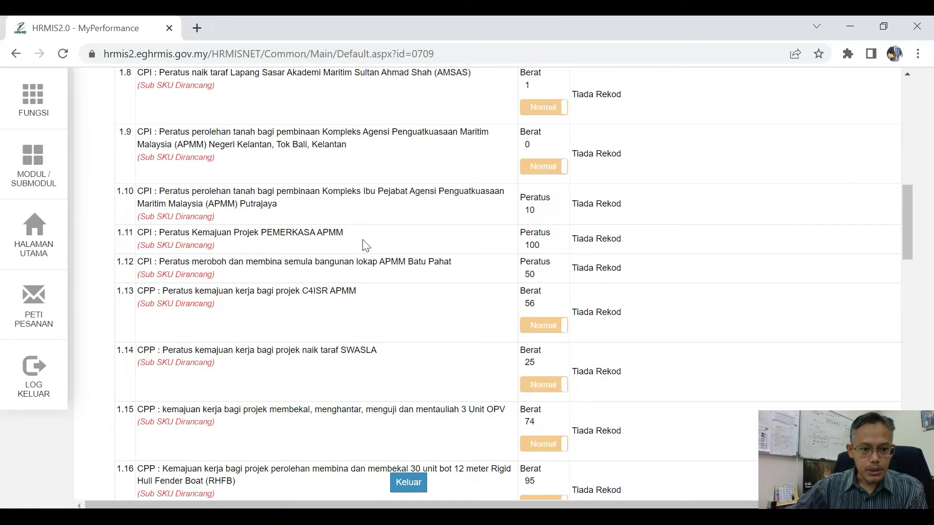
{"action": "scroll", "coordinate": [340, 248], "scroll_direction": "down", "scroll_amount": 12}
{"action": "scroll", "coordinate": [253, 219], "scroll_direction": "up", "scroll_amount": 7}
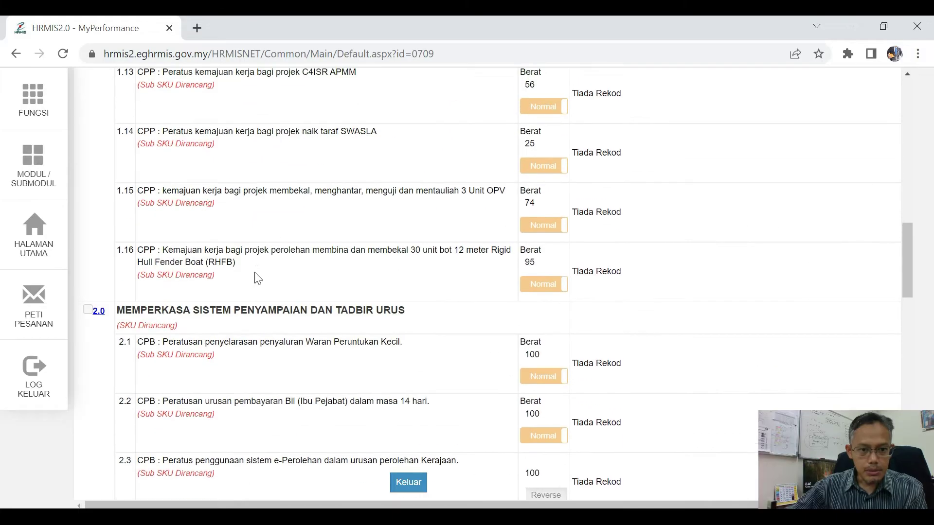
{"action": "scroll", "coordinate": [177, 270], "scroll_direction": "down", "scroll_amount": 20}
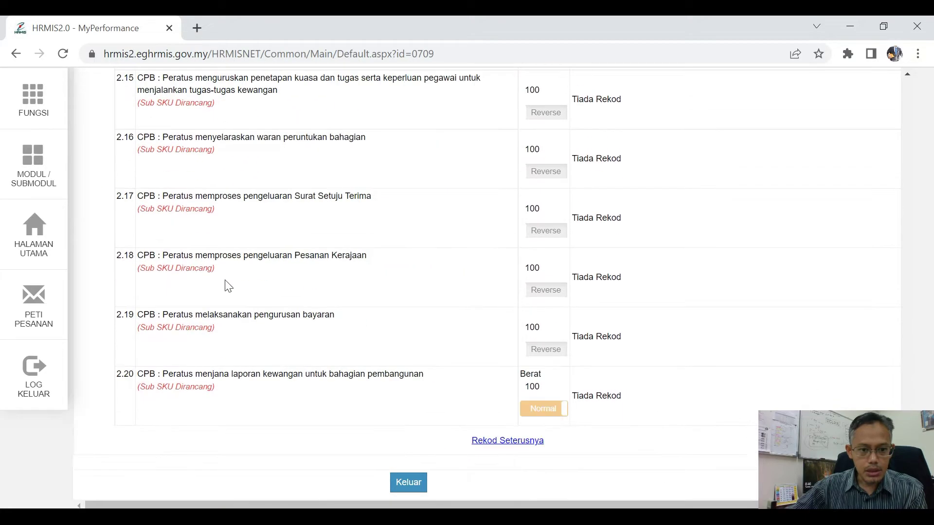
{"action": "scroll", "coordinate": [209, 253], "scroll_direction": "up", "scroll_amount": 10}
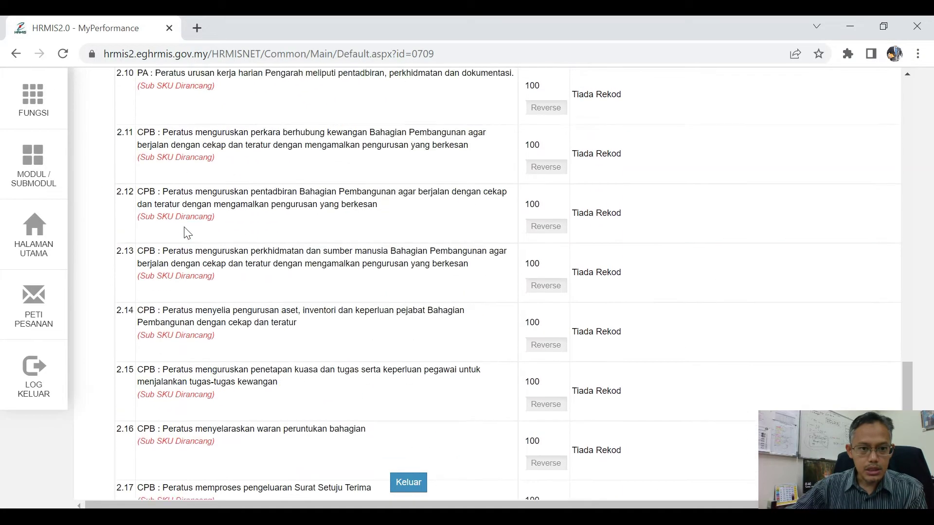
{"action": "scroll", "coordinate": [228, 213], "scroll_direction": "up", "scroll_amount": 10}
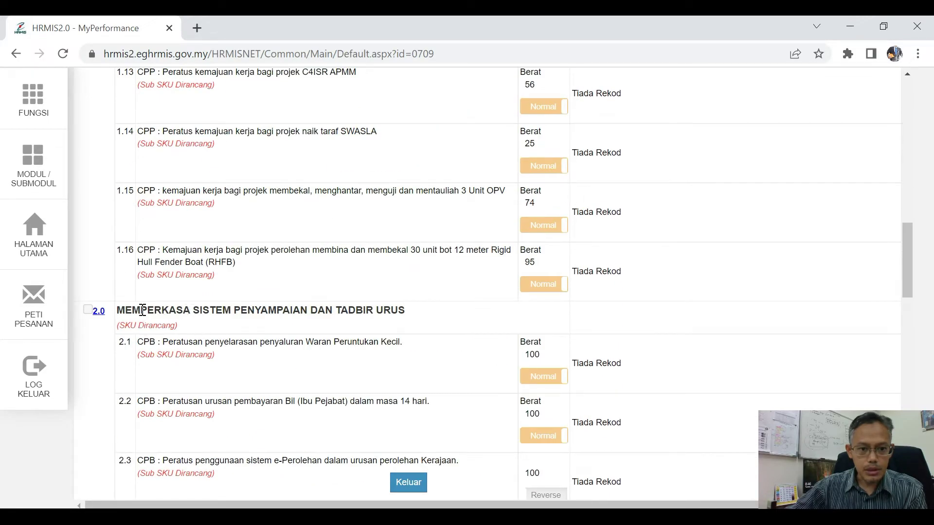
{"action": "scroll", "coordinate": [390, 311], "scroll_direction": "down", "scroll_amount": 20}
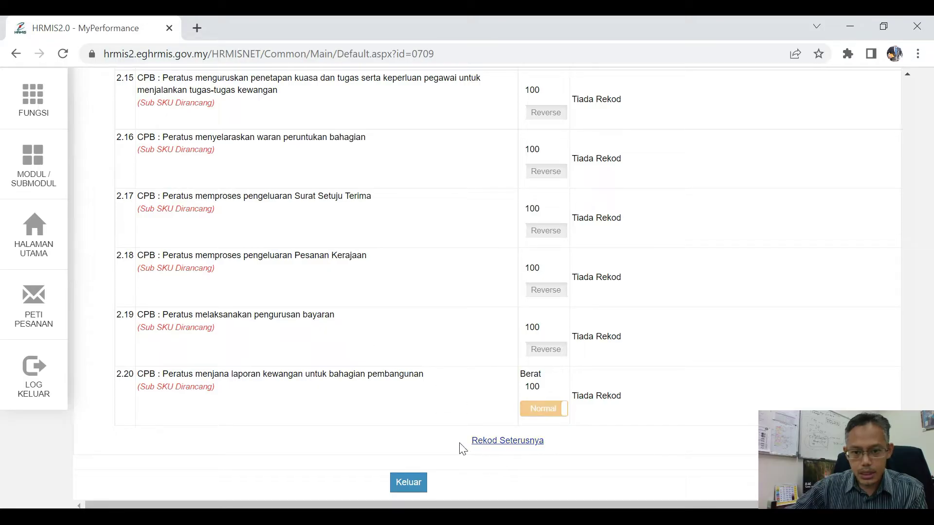
- Open the next records of SKU 2.0, inspect the Sub SKU keyword search field, and exit without saving
{"action": "left_click", "coordinate": [501, 442]}
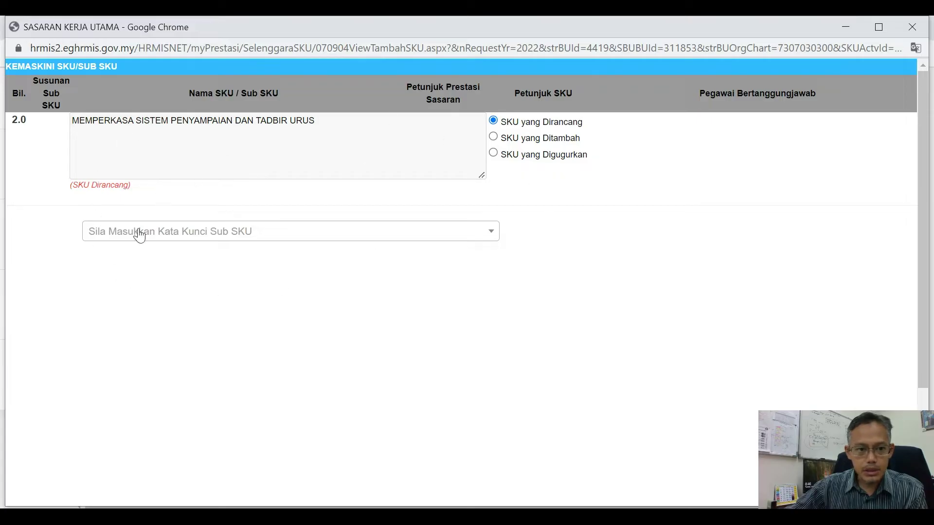
{"action": "left_click", "coordinate": [292, 239]}
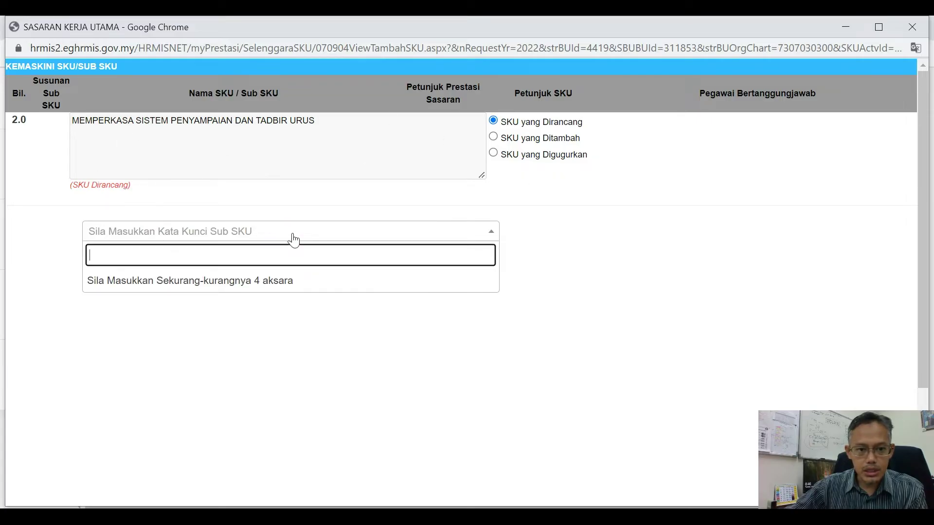
{"action": "left_click", "coordinate": [560, 255]}
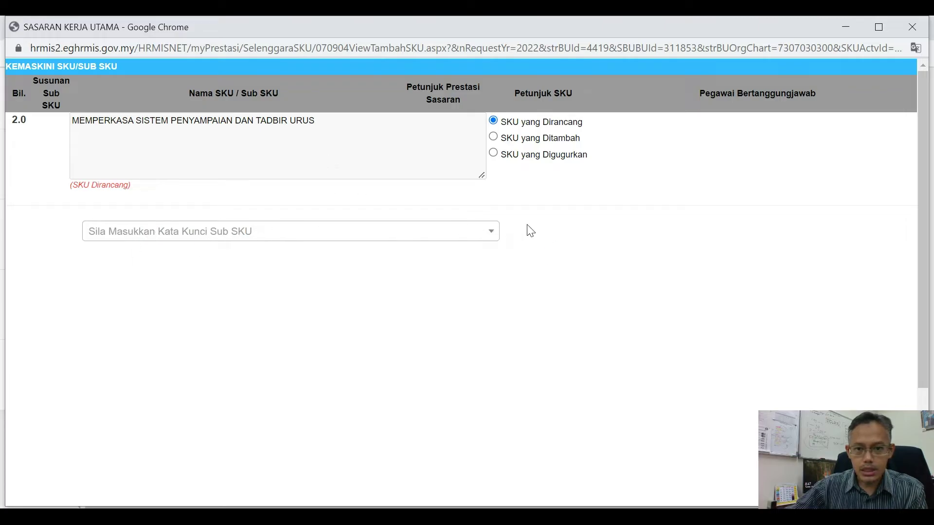
{"action": "left_click", "coordinate": [120, 236]}
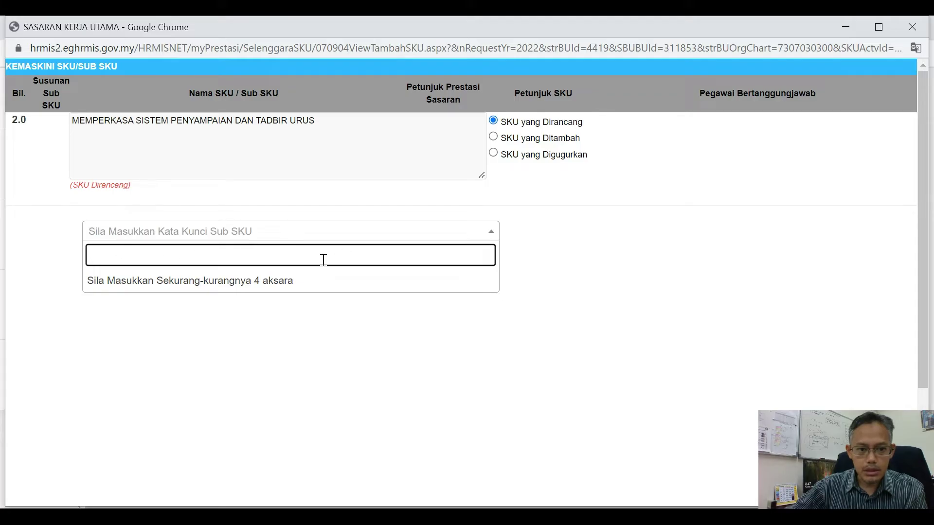
{"action": "left_click", "coordinate": [530, 232]}
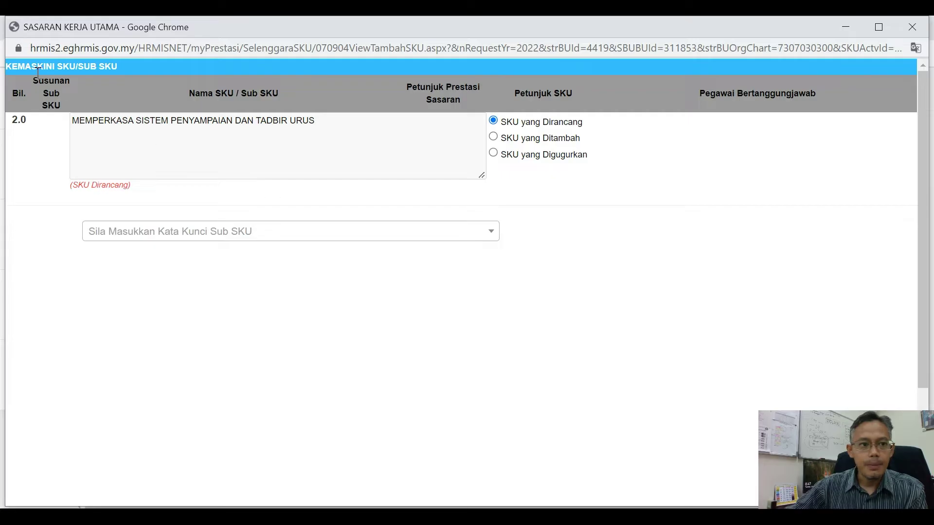
{"action": "scroll", "coordinate": [480, 384], "scroll_direction": "down", "scroll_amount": 3}
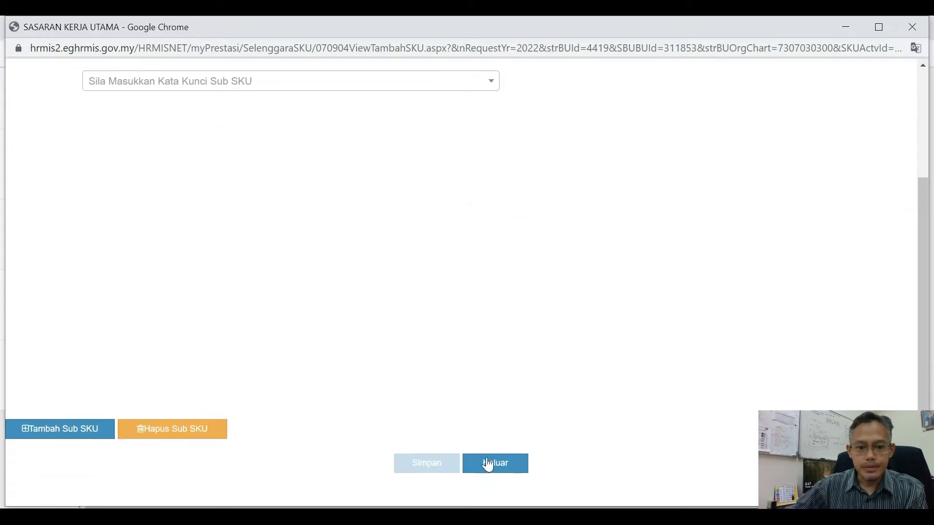
{"action": "left_click", "coordinate": [490, 466]}
- Examine the performance indicators and target values of the sub SKUs under MEMPERKASA PENGURUSAN LOGISTIK DAN PEMBANGUNAN
{"action": "scroll", "coordinate": [398, 303], "scroll_direction": "up", "scroll_amount": 10}
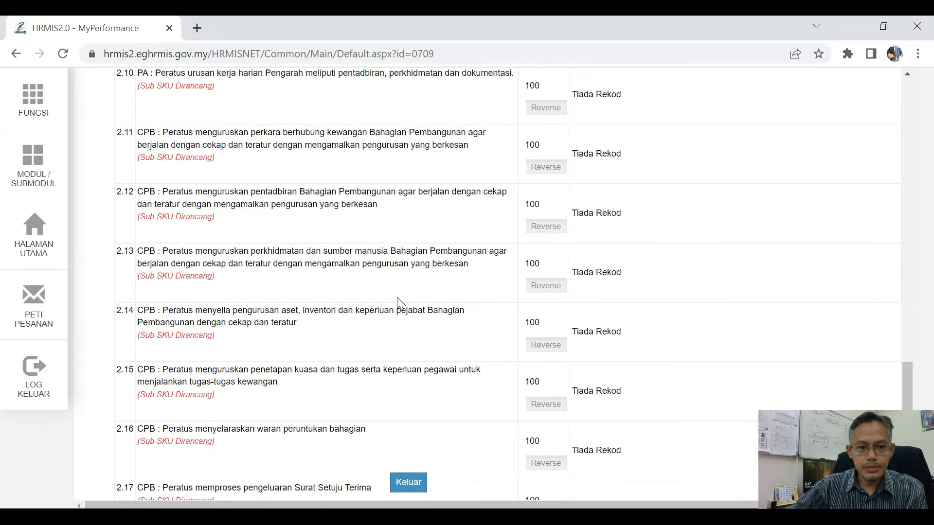
{"action": "scroll", "coordinate": [398, 302], "scroll_direction": "up", "scroll_amount": 15}
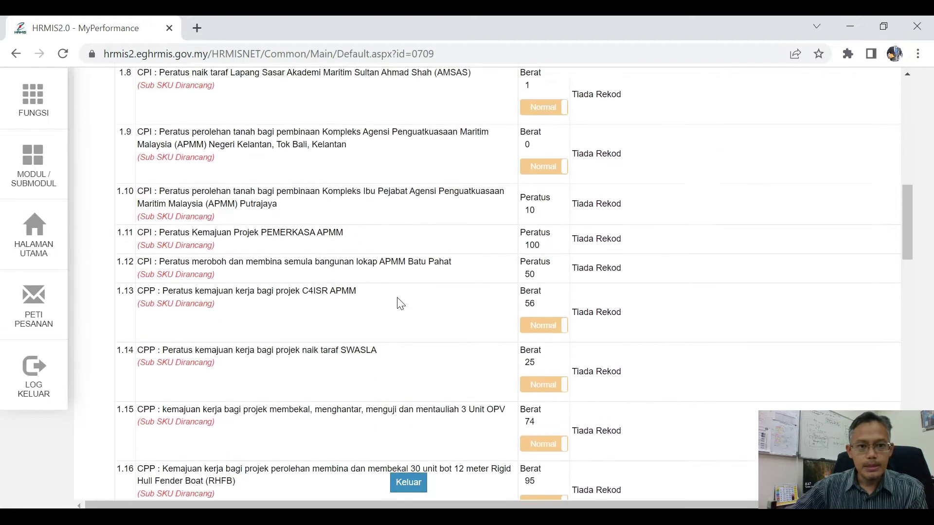
{"action": "scroll", "coordinate": [400, 303], "scroll_direction": "up", "scroll_amount": 10}
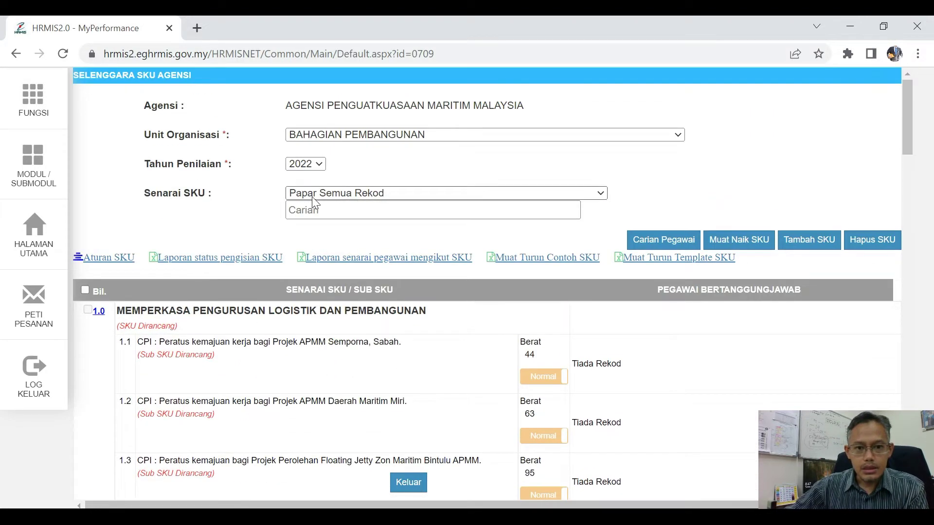
{"action": "scroll", "coordinate": [321, 238], "scroll_direction": "down", "scroll_amount": 6}
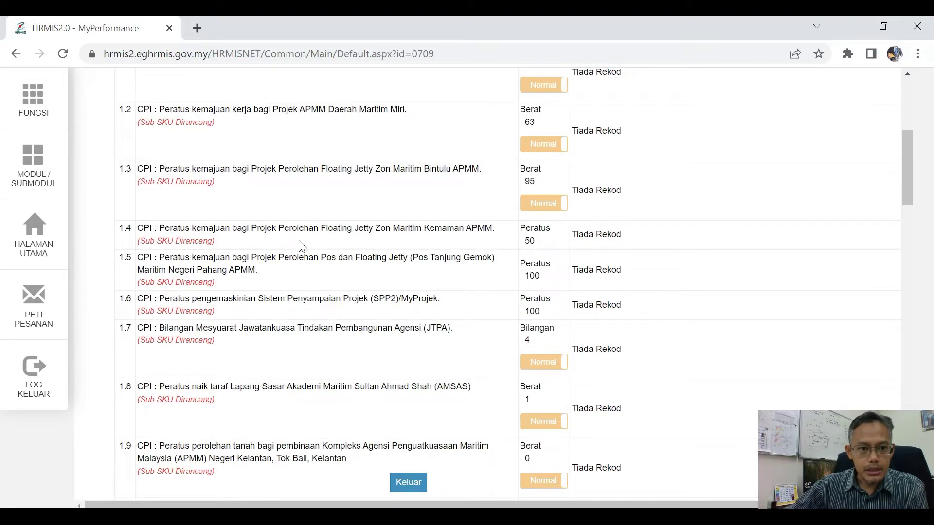
{"action": "scroll", "coordinate": [300, 245], "scroll_direction": "up", "scroll_amount": 3}
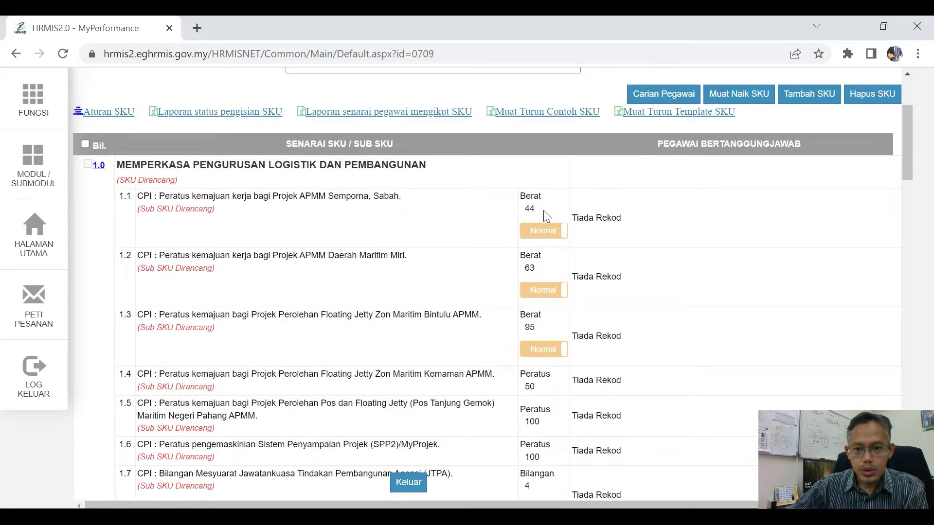
{"action": "scroll", "coordinate": [298, 272], "scroll_direction": "down", "scroll_amount": 5}
{"action": "scroll", "coordinate": [475, 277], "scroll_direction": "down", "scroll_amount": 5}
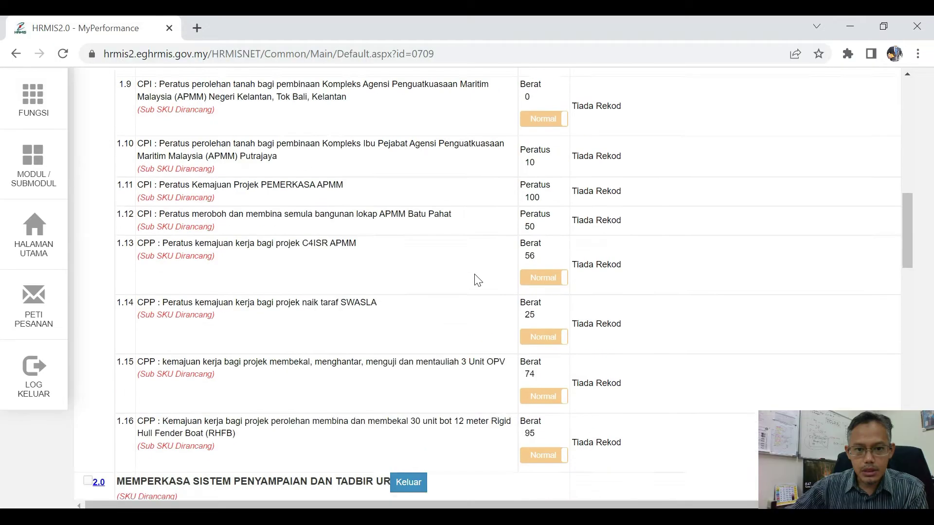
{"action": "scroll", "coordinate": [417, 277], "scroll_direction": "down", "scroll_amount": 3}
{"action": "scroll", "coordinate": [386, 278], "scroll_direction": "up", "scroll_amount": 4}
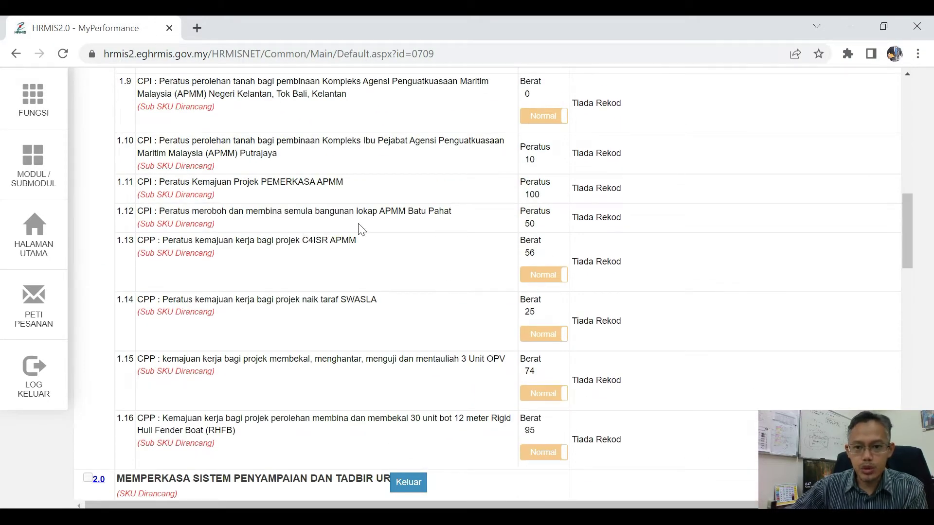
{"action": "scroll", "coordinate": [298, 260], "scroll_direction": "up", "scroll_amount": 12}
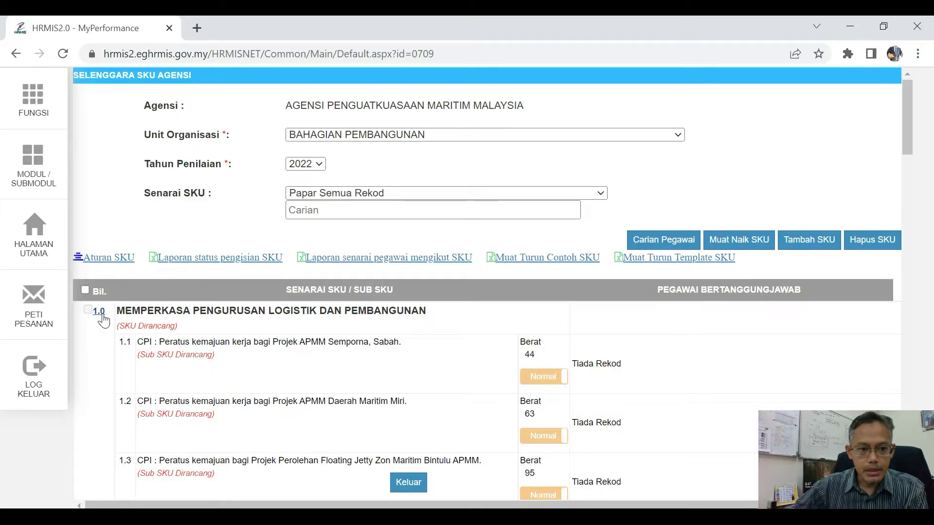
- Open SKU 1.0 for updating and review its sub SKUs, performance indicators, target values and SKU status options
{"action": "left_click", "coordinate": [99, 314]}
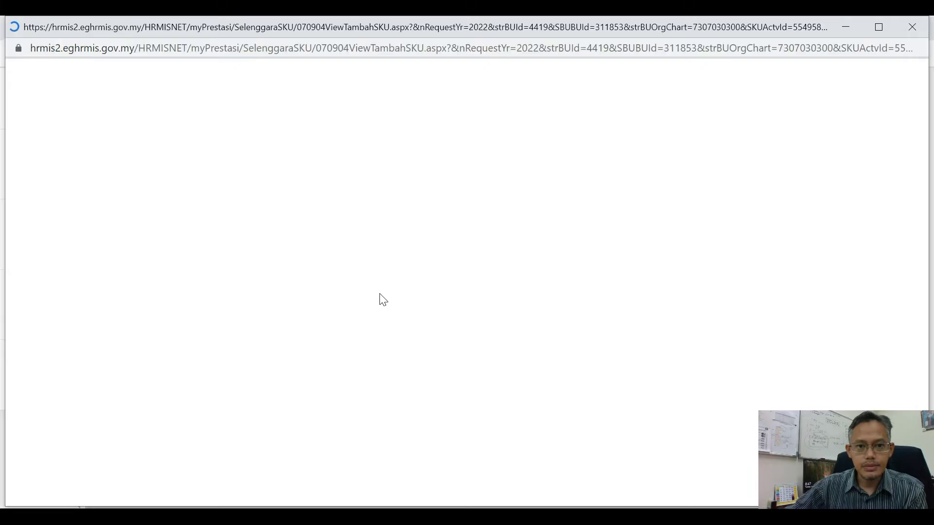
{"action": "scroll", "coordinate": [530, 245], "scroll_direction": "down", "scroll_amount": 12}
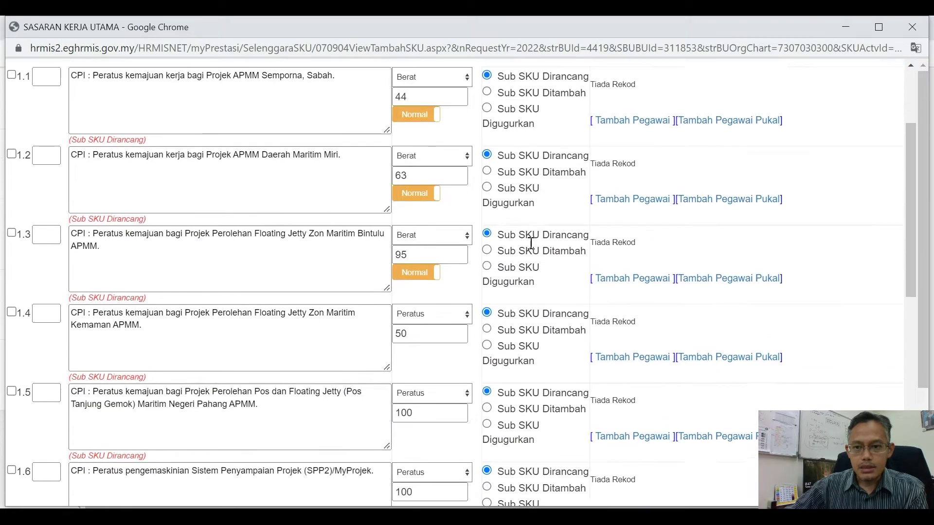
{"action": "scroll", "coordinate": [539, 272], "scroll_direction": "down", "scroll_amount": 10}
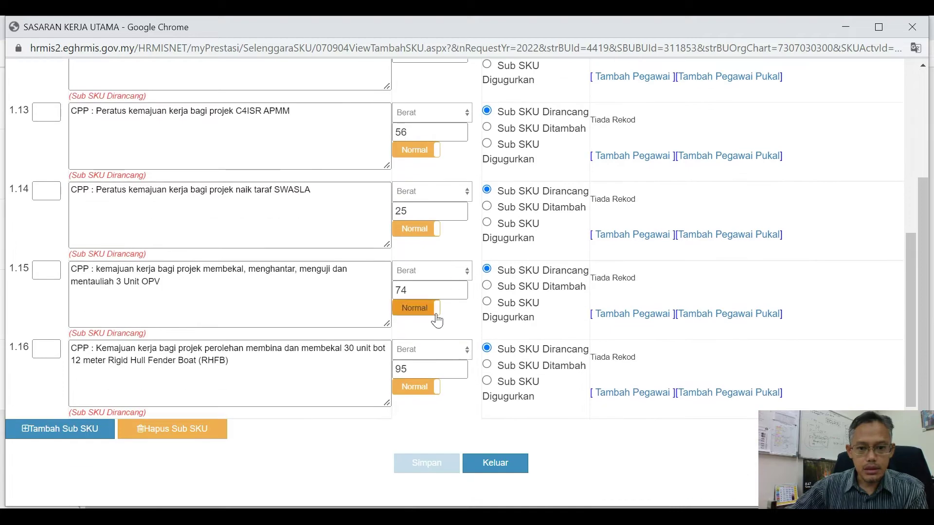
{"action": "scroll", "coordinate": [346, 322], "scroll_direction": "up", "scroll_amount": 18}
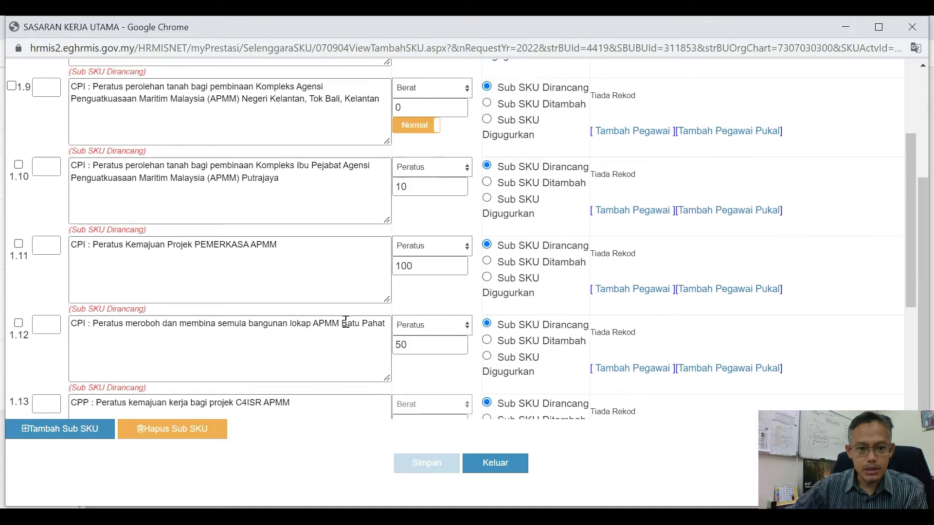
{"action": "scroll", "coordinate": [346, 321], "scroll_direction": "down", "scroll_amount": 8}
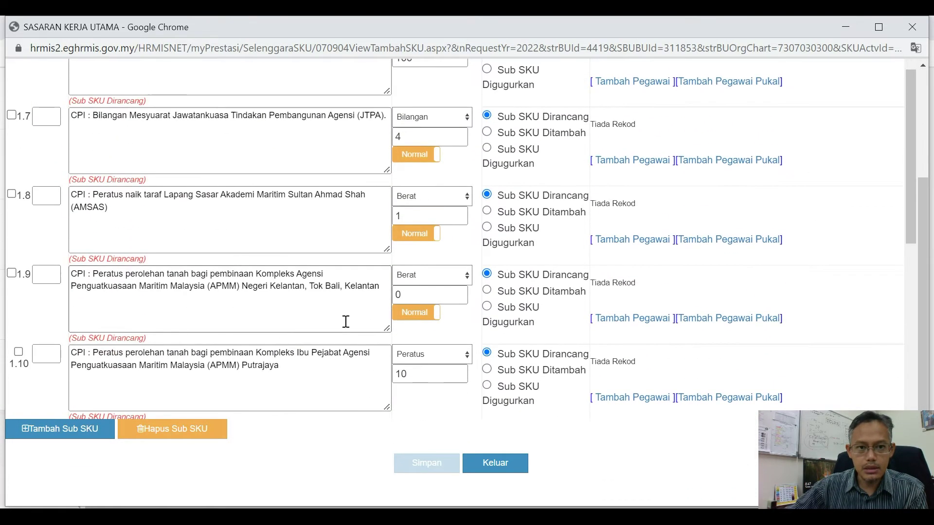
{"action": "scroll", "coordinate": [343, 319], "scroll_direction": "up", "scroll_amount": 10}
{"action": "scroll", "coordinate": [480, 271], "scroll_direction": "down", "scroll_amount": 18}
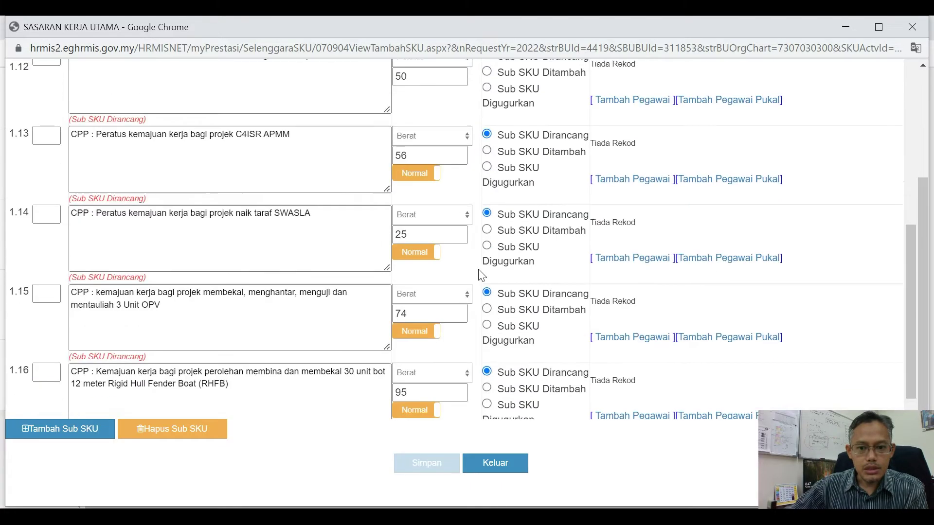
{"action": "scroll", "coordinate": [484, 267], "scroll_direction": "up", "scroll_amount": 18}
{"action": "scroll", "coordinate": [495, 268], "scroll_direction": "up", "scroll_amount": 3}
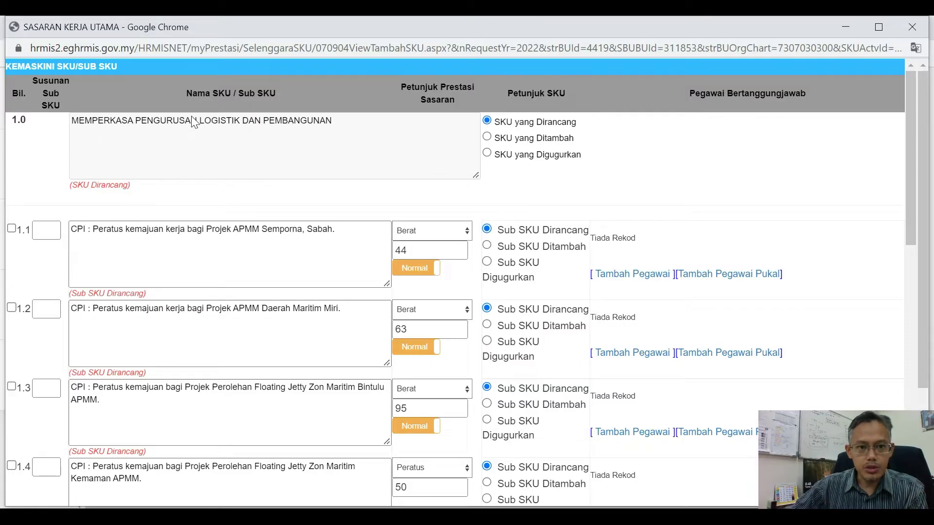
{"action": "scroll", "coordinate": [301, 199], "scroll_direction": "down", "scroll_amount": 15}
{"action": "scroll", "coordinate": [301, 198], "scroll_direction": "down", "scroll_amount": 3}
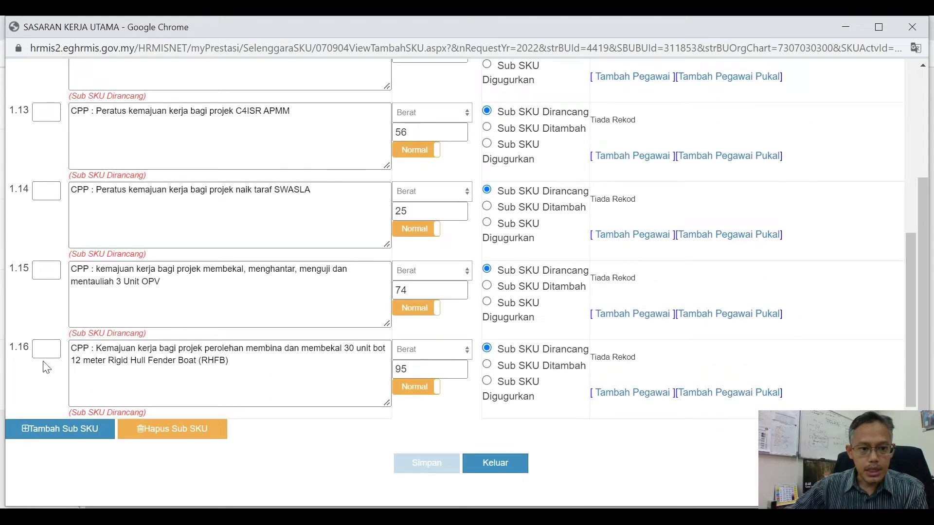
{"action": "scroll", "coordinate": [439, 362], "scroll_direction": "up", "scroll_amount": 10}
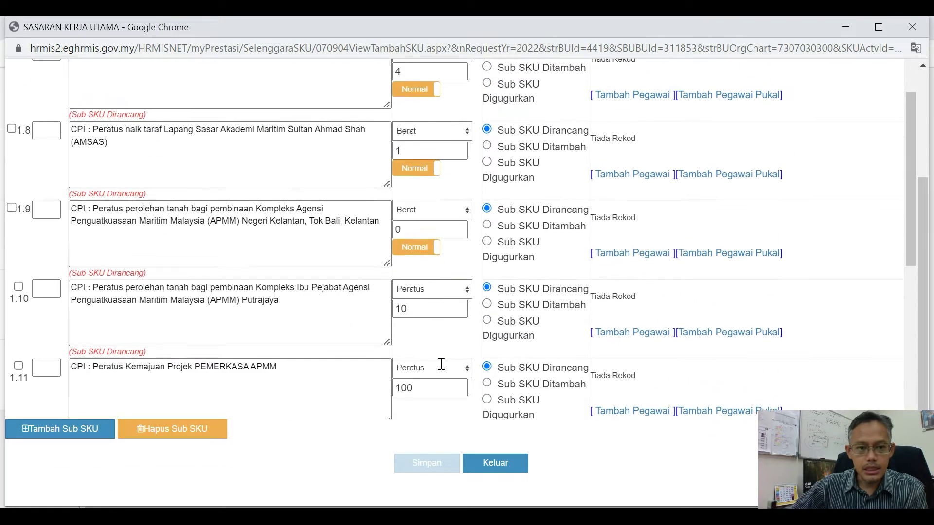
{"action": "scroll", "coordinate": [439, 359], "scroll_direction": "up", "scroll_amount": 10}
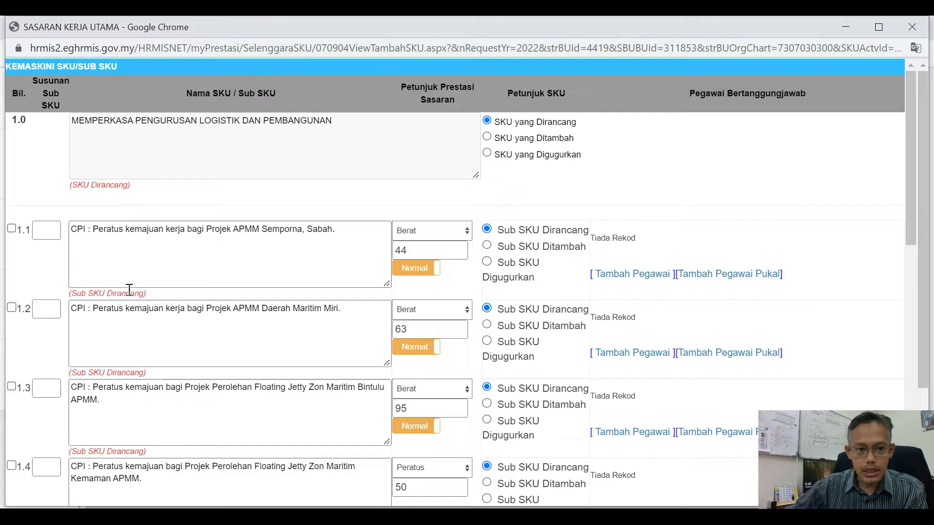
{"action": "left_click", "coordinate": [11, 229]}
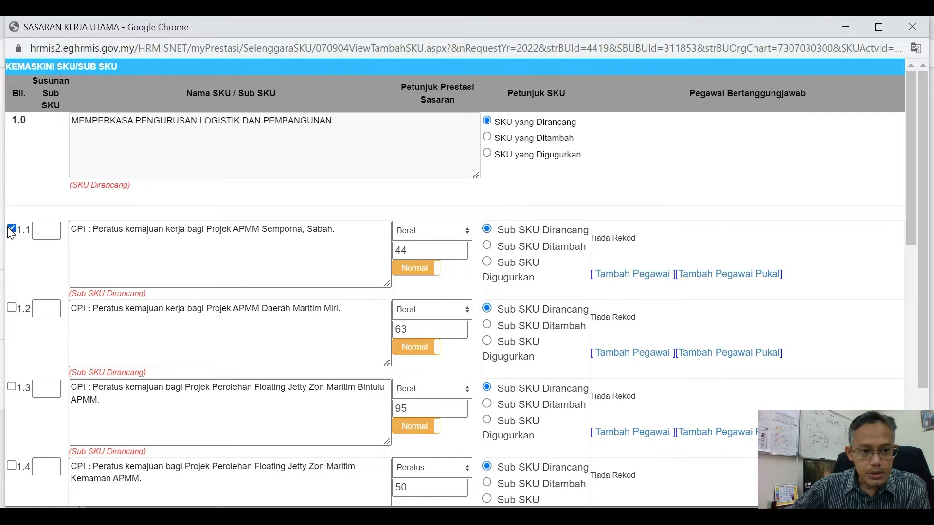
{"action": "left_click", "coordinate": [11, 228]}
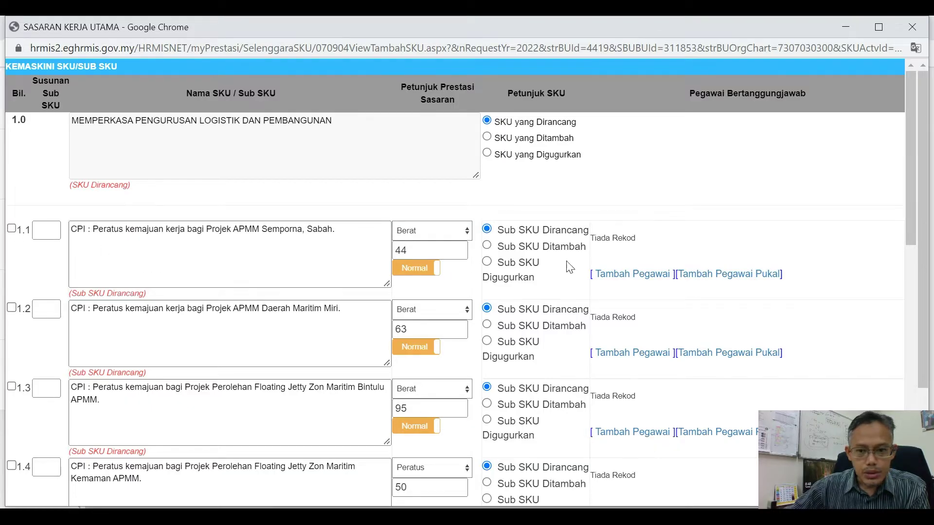
{"action": "scroll", "coordinate": [621, 271], "scroll_direction": "down", "scroll_amount": 10}
{"action": "scroll", "coordinate": [416, 279], "scroll_direction": "down", "scroll_amount": 1}
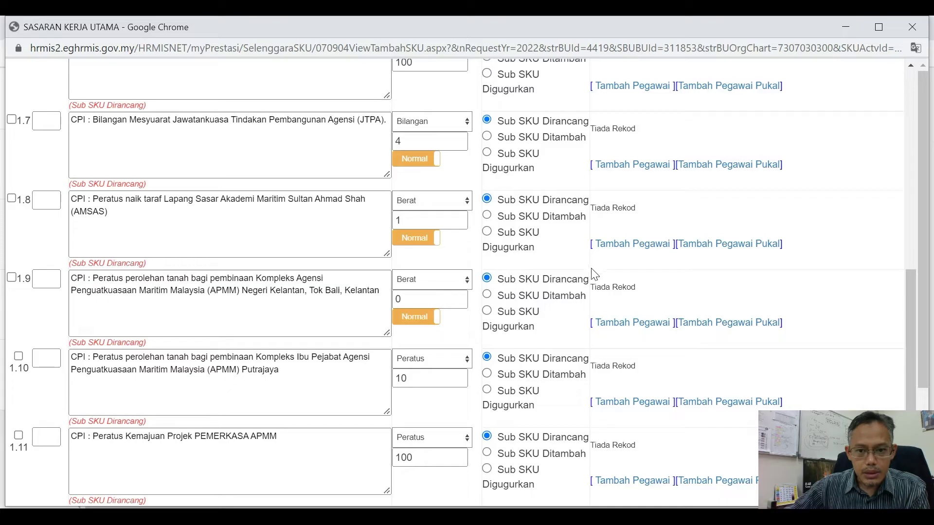
{"action": "scroll", "coordinate": [649, 280], "scroll_direction": "up", "scroll_amount": 12}
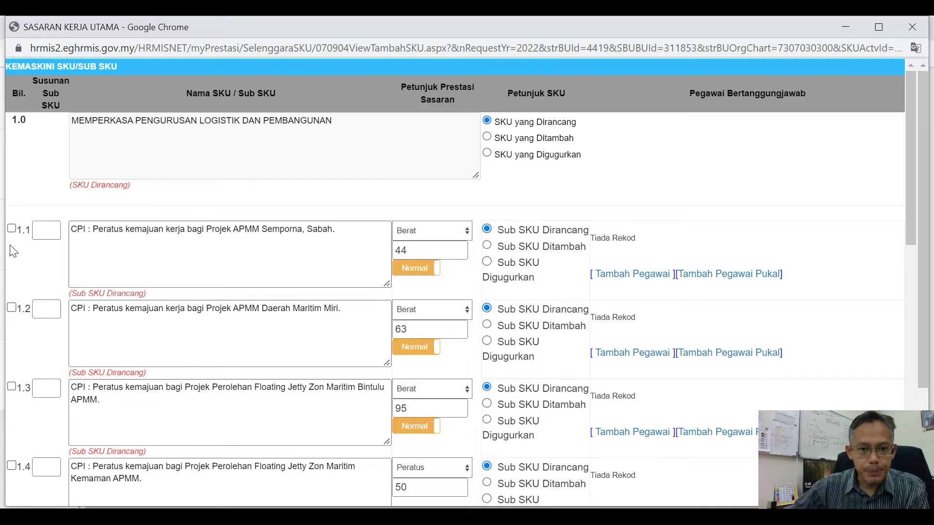
- Start deleting sub SKUs 1.1, 1.3 and 1.4 of SKU 1.0, and cancel the deletion at the confirmation
{"action": "left_click", "coordinate": [11, 229]}
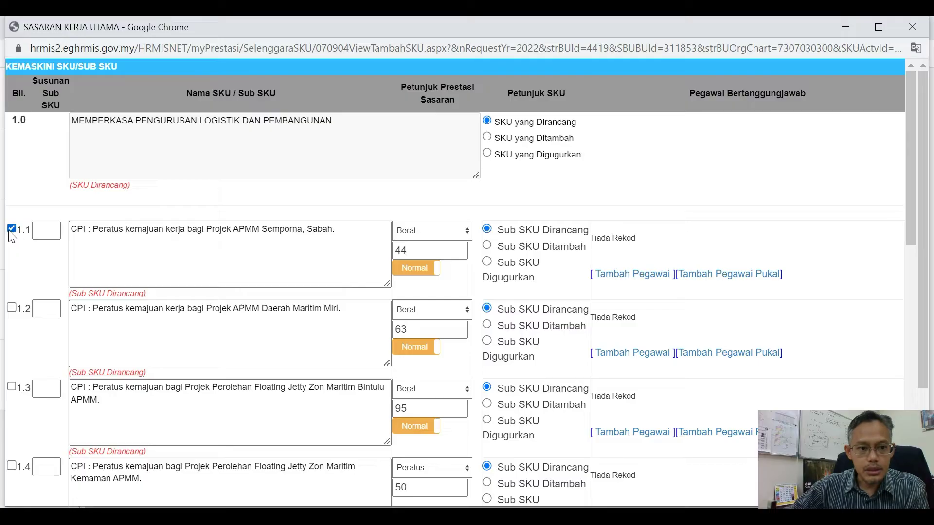
{"action": "scroll", "coordinate": [83, 312], "scroll_direction": "down", "scroll_amount": 3}
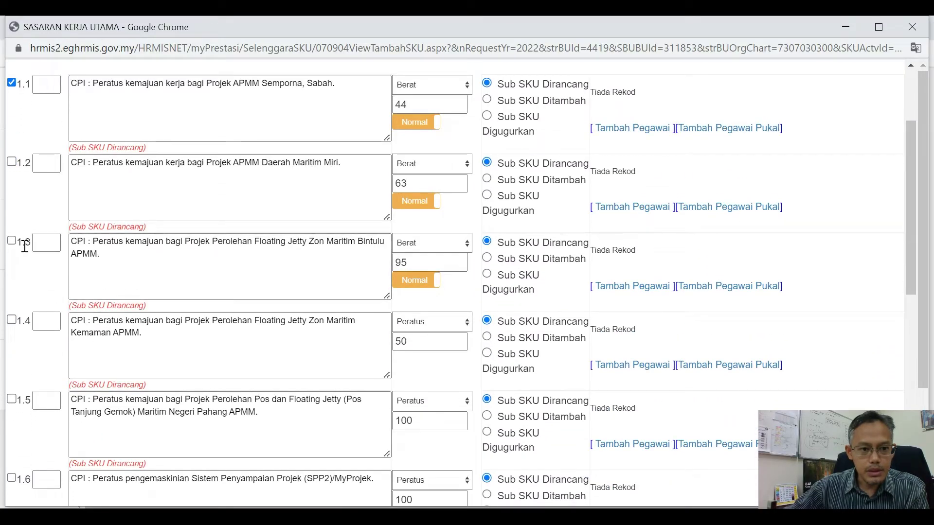
{"action": "left_click", "coordinate": [11, 241]}
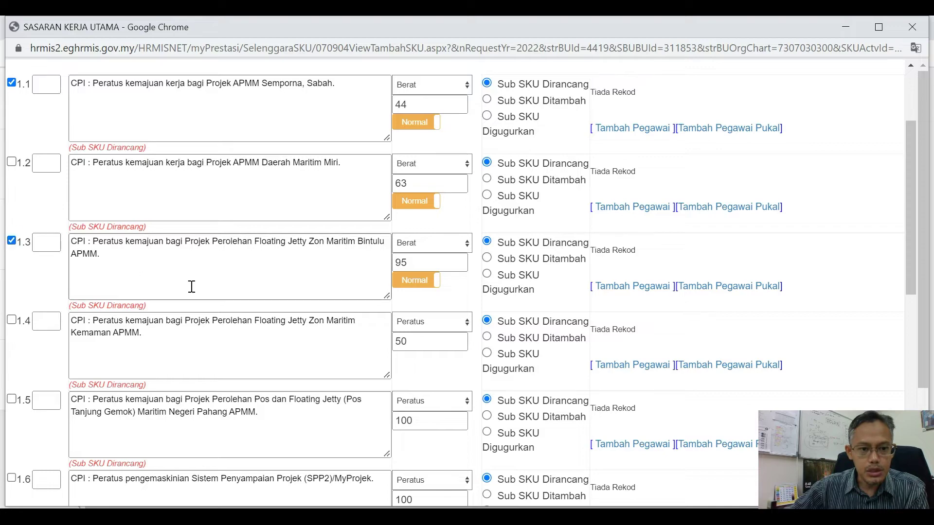
{"action": "scroll", "coordinate": [177, 286], "scroll_direction": "down", "scroll_amount": 9}
{"action": "scroll", "coordinate": [77, 261], "scroll_direction": "up", "scroll_amount": 6}
{"action": "left_click", "coordinate": [11, 175]}
{"action": "scroll", "coordinate": [329, 316], "scroll_direction": "down", "scroll_amount": 13}
{"action": "scroll", "coordinate": [331, 317], "scroll_direction": "down", "scroll_amount": 4}
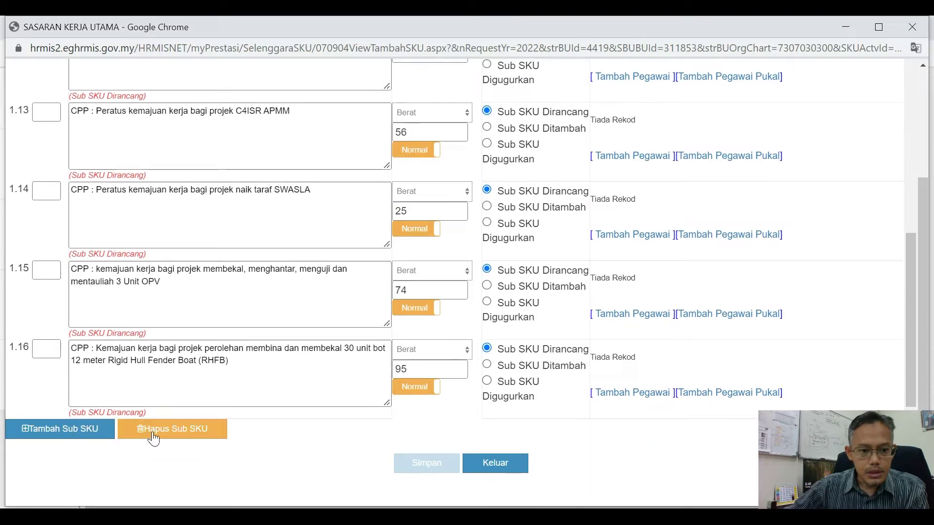
{"action": "left_click", "coordinate": [185, 438]}
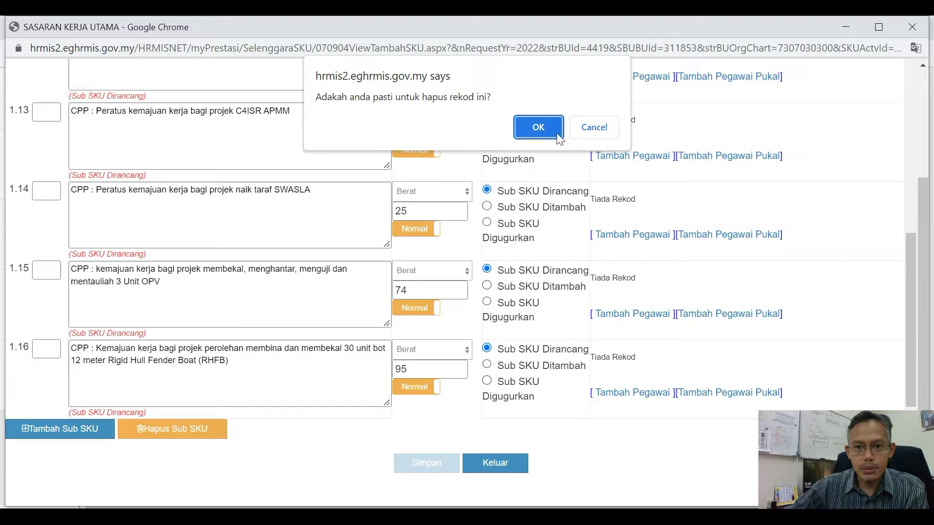
{"action": "left_click", "coordinate": [594, 128]}
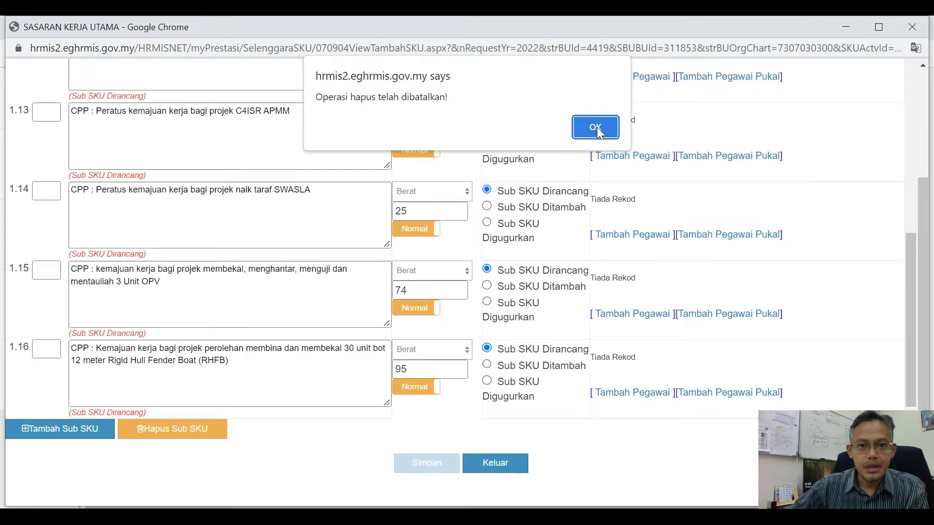
{"action": "left_click", "coordinate": [597, 127]}
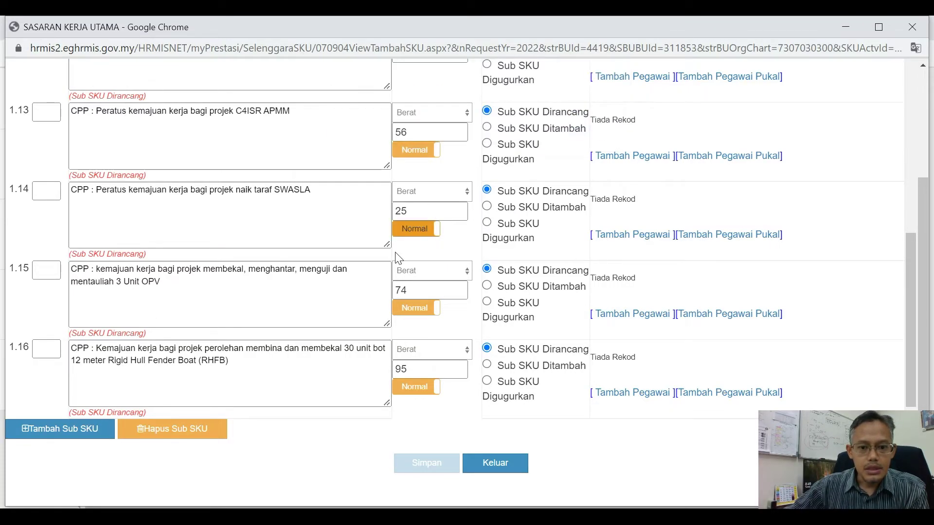
- Clear the selection of sub SKUs 1.1, 1.3 and 1.4
{"action": "scroll", "coordinate": [209, 368], "scroll_direction": "up", "scroll_amount": 20}
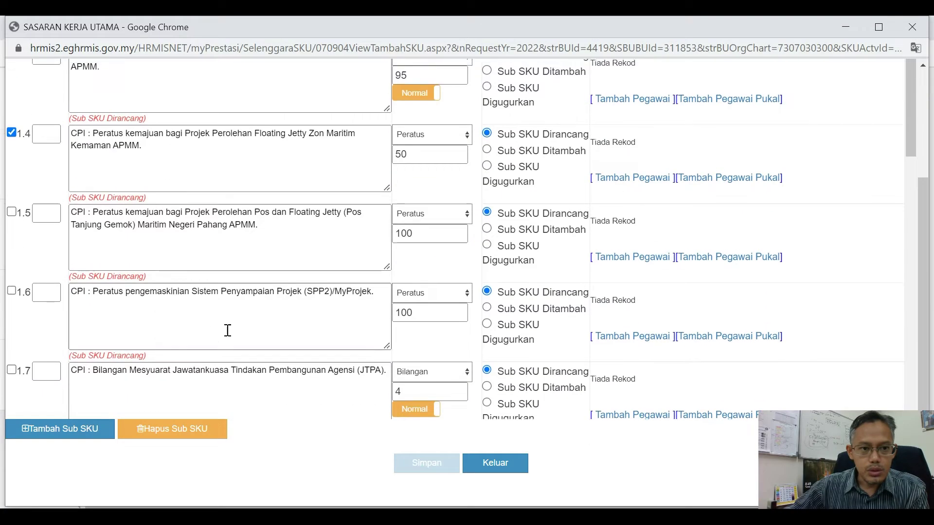
{"action": "scroll", "coordinate": [228, 330], "scroll_direction": "up", "scroll_amount": 3}
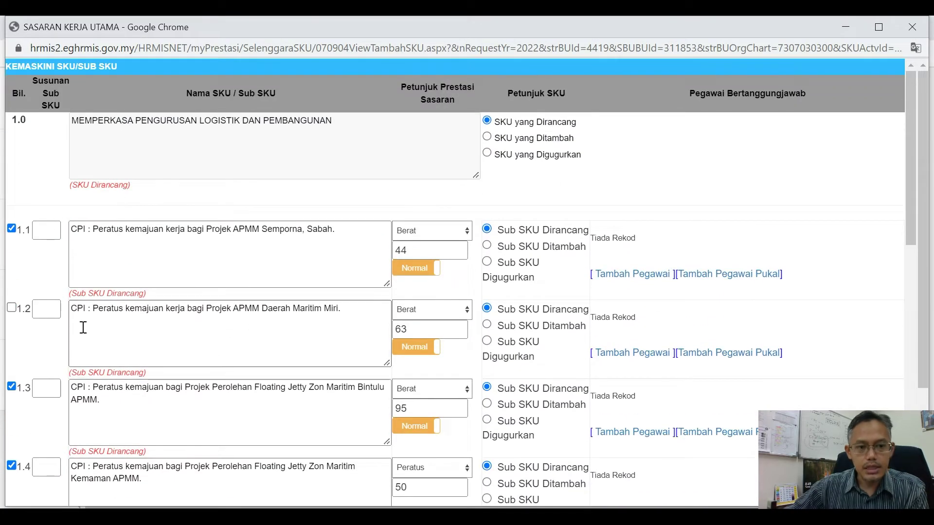
{"action": "left_click", "coordinate": [11, 229]}
{"action": "left_click", "coordinate": [11, 387]}
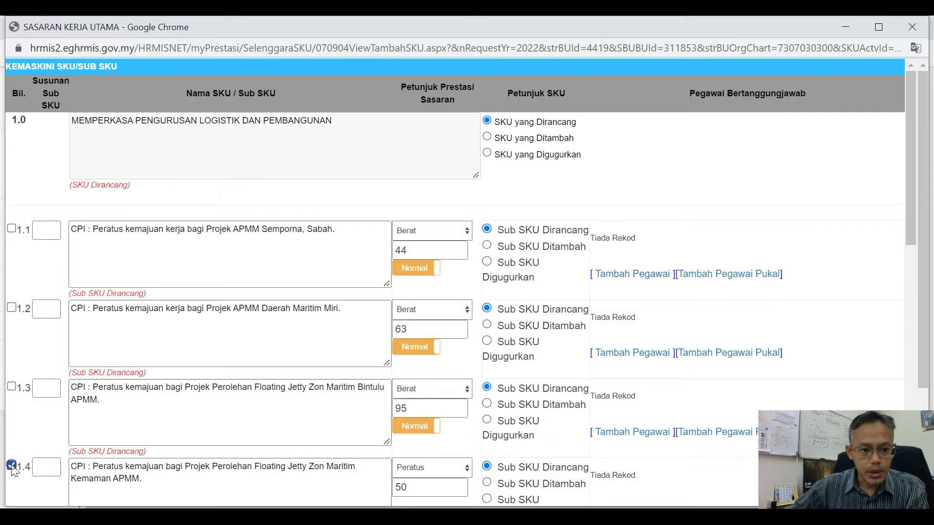
{"action": "left_click", "coordinate": [11, 466]}
- Examine the CPP sub SKUs 1.13 to 1.16 and compare their selection options with those of the CPI sub SKUs
{"action": "scroll", "coordinate": [138, 384], "scroll_direction": "down", "scroll_amount": 6}
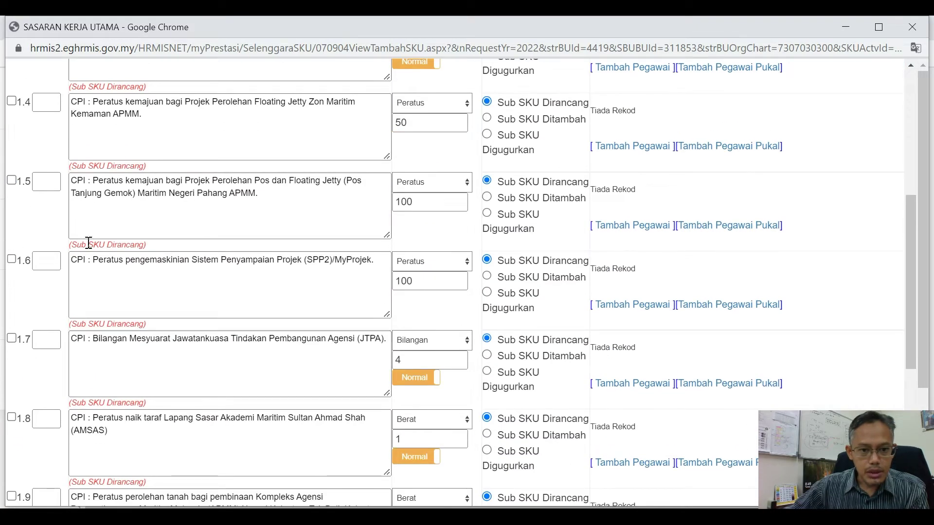
{"action": "scroll", "coordinate": [156, 267], "scroll_direction": "down", "scroll_amount": 5}
{"action": "scroll", "coordinate": [104, 270], "scroll_direction": "down", "scroll_amount": 5}
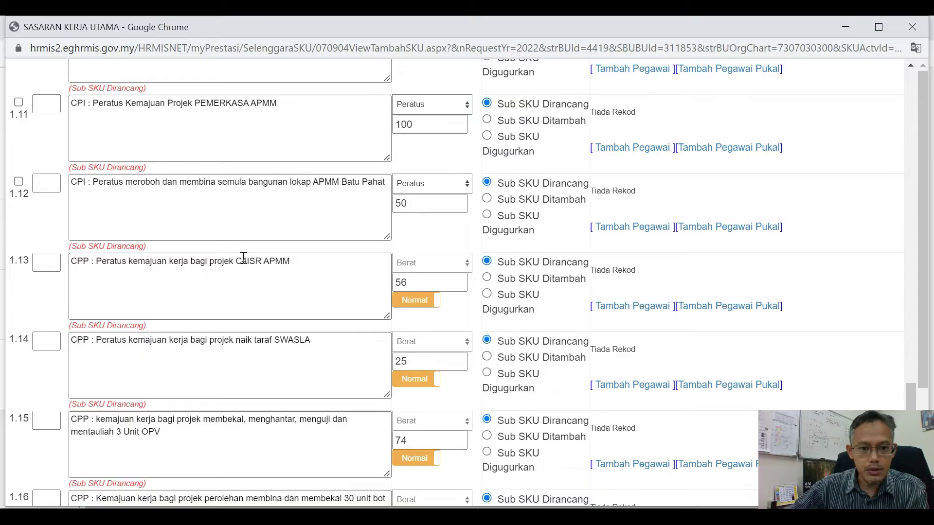
{"action": "double_click", "coordinate": [21, 265]}
{"action": "left_click", "coordinate": [20, 263]}
{"action": "scroll", "coordinate": [78, 252], "scroll_direction": "down", "scroll_amount": 2}
{"action": "scroll", "coordinate": [174, 253], "scroll_direction": "down", "scroll_amount": 2}
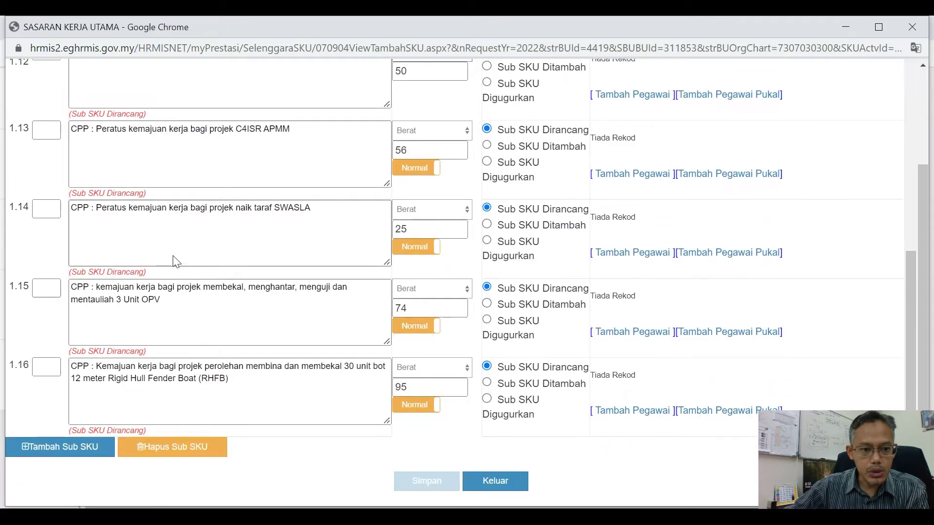
{"action": "scroll", "coordinate": [175, 311], "scroll_direction": "up", "scroll_amount": 5}
{"action": "scroll", "coordinate": [159, 257], "scroll_direction": "down", "scroll_amount": 5}
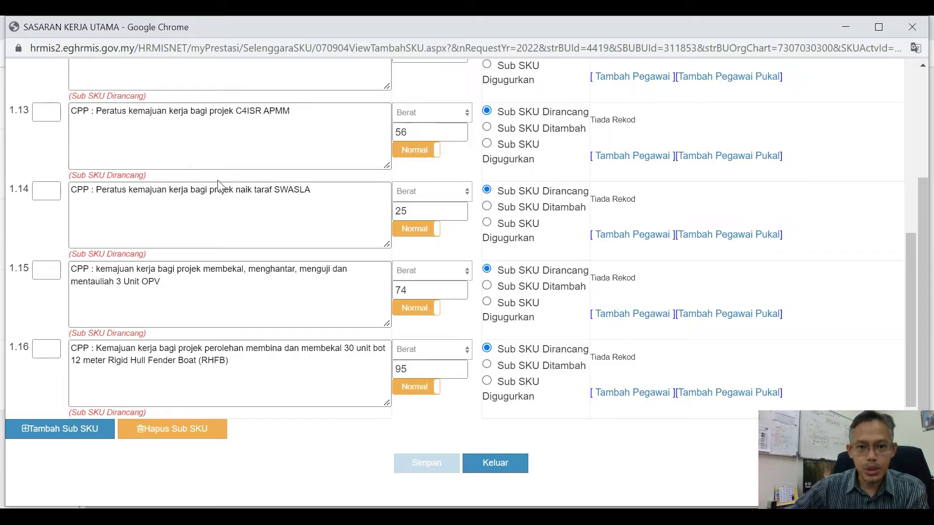
{"action": "scroll", "coordinate": [218, 184], "scroll_direction": "up", "scroll_amount": 3}
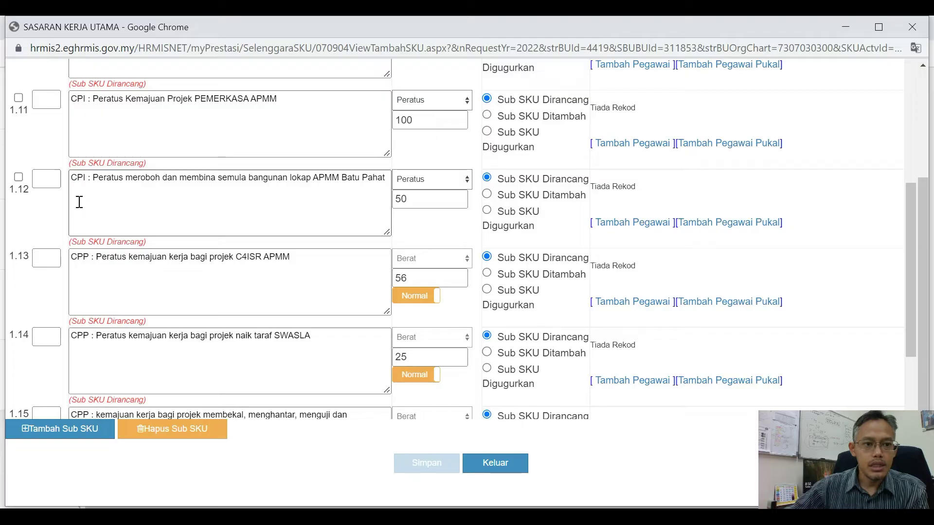
- Start deleting sub SKUs 1.11 and 1.12 of SKU 1.0, and cancel the deletion at the confirmation
{"action": "left_click", "coordinate": [19, 179]}
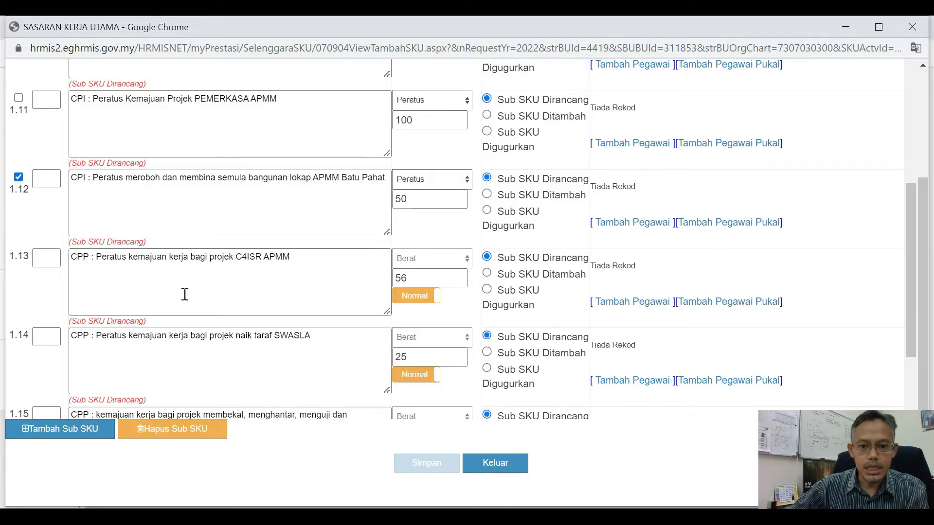
{"action": "scroll", "coordinate": [99, 398], "scroll_direction": "down", "scroll_amount": 3}
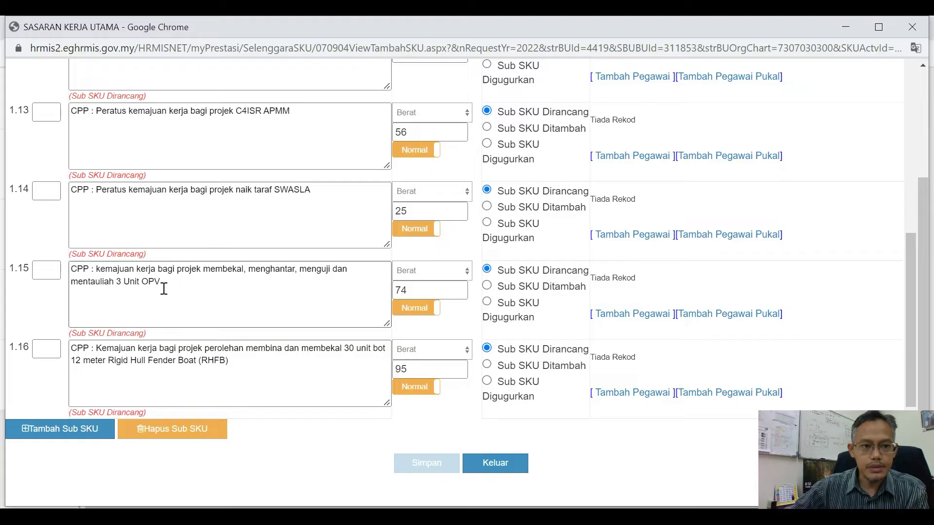
{"action": "scroll", "coordinate": [167, 291], "scroll_direction": "up", "scroll_amount": 6}
{"action": "left_click", "coordinate": [18, 244]}
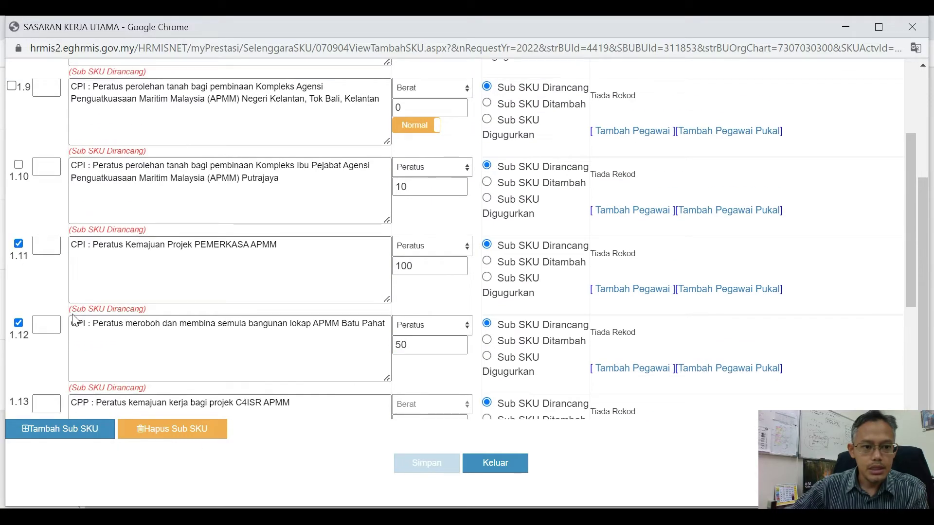
{"action": "scroll", "coordinate": [131, 409], "scroll_direction": "down", "scroll_amount": 6}
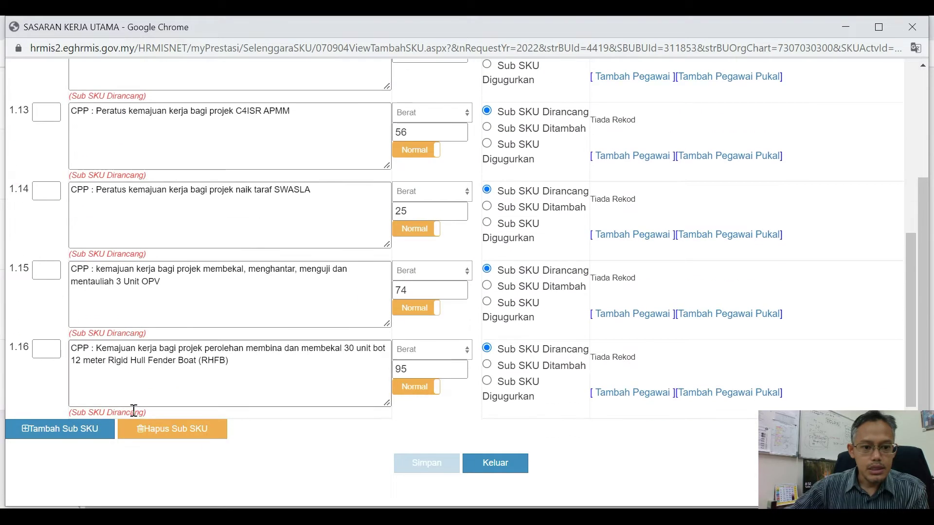
{"action": "left_click", "coordinate": [176, 438]}
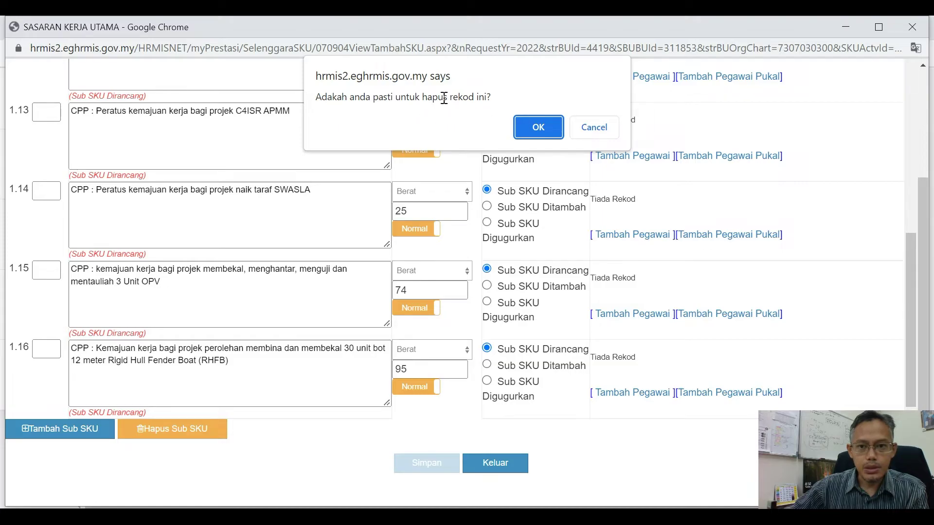
{"action": "left_click", "coordinate": [603, 133]}
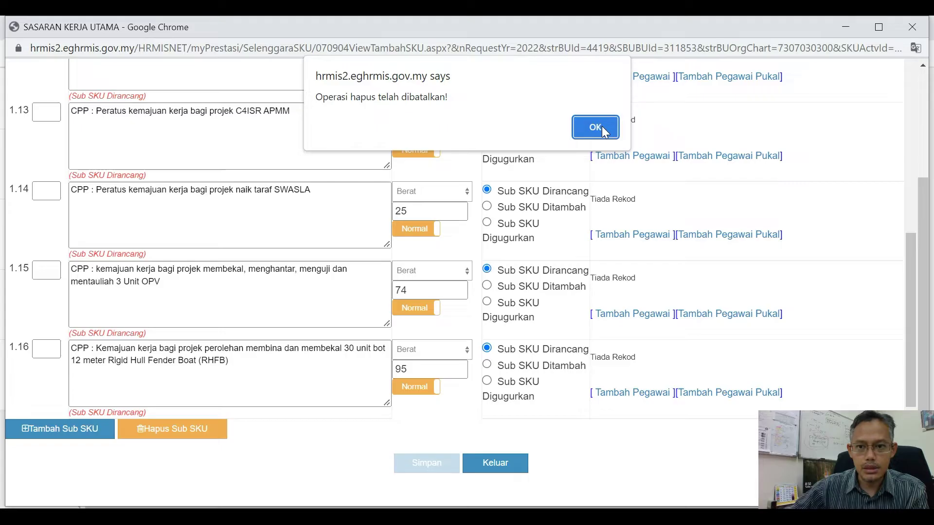
{"action": "left_click", "coordinate": [595, 127]}
- Clear the selection of sub SKUs 1.11 and 1.12
{"action": "scroll", "coordinate": [106, 228], "scroll_direction": "up", "scroll_amount": 15}
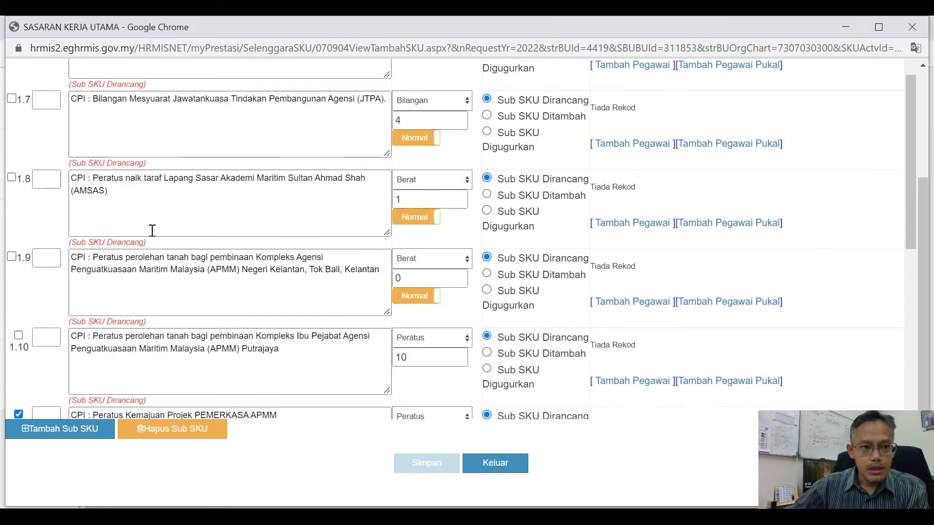
{"action": "scroll", "coordinate": [106, 227], "scroll_direction": "down", "scroll_amount": 8}
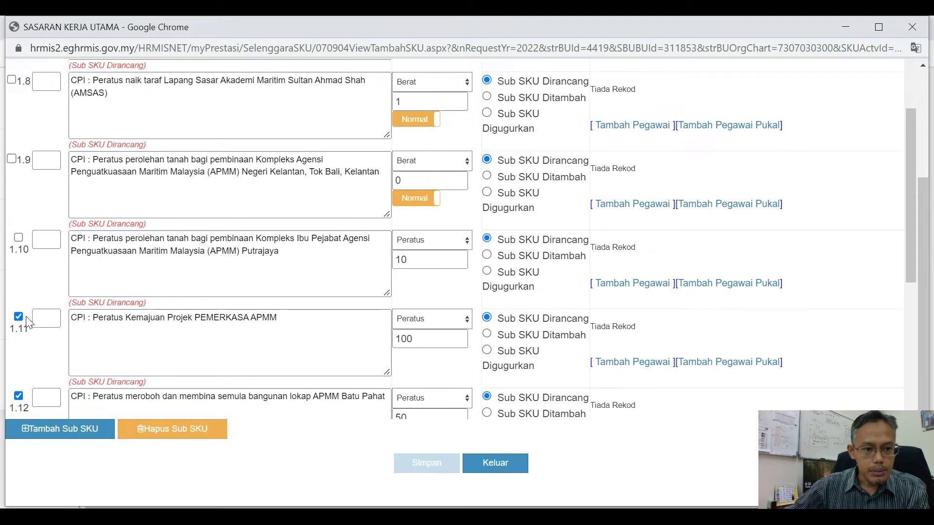
{"action": "left_click", "coordinate": [18, 318]}
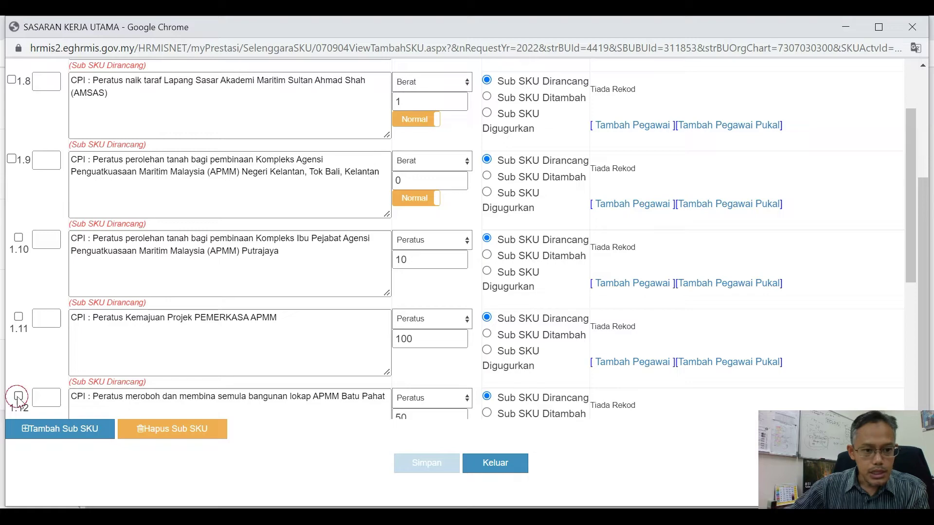
{"action": "left_click", "coordinate": [18, 396]}
- Look over the sub SKUs of SKU 1.0 once more and exit its update form
{"action": "scroll", "coordinate": [330, 329], "scroll_direction": "down", "scroll_amount": 8}
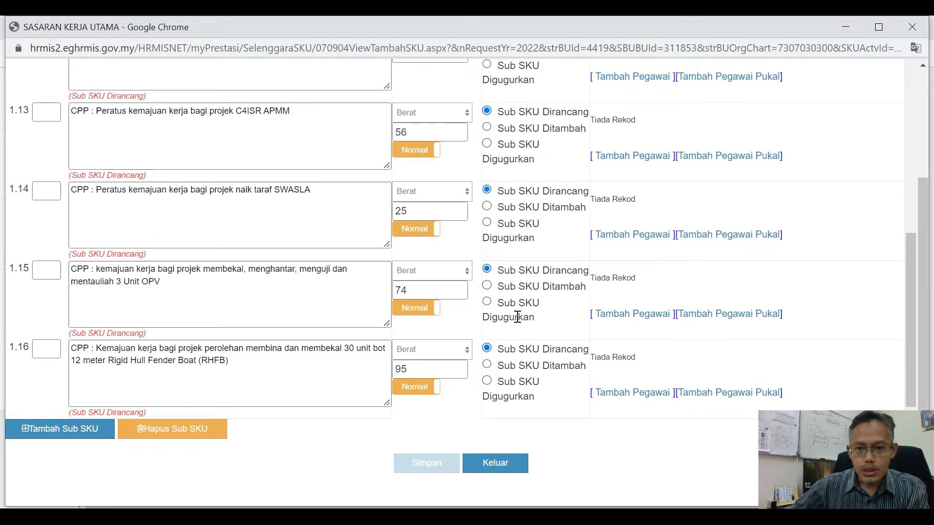
{"action": "scroll", "coordinate": [515, 317], "scroll_direction": "up", "scroll_amount": 20}
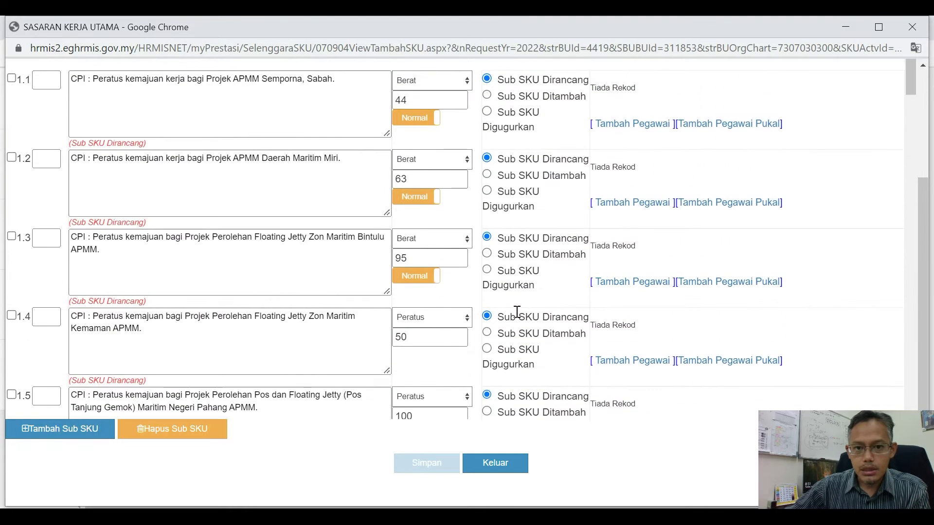
{"action": "scroll", "coordinate": [518, 311], "scroll_direction": "up", "scroll_amount": 3}
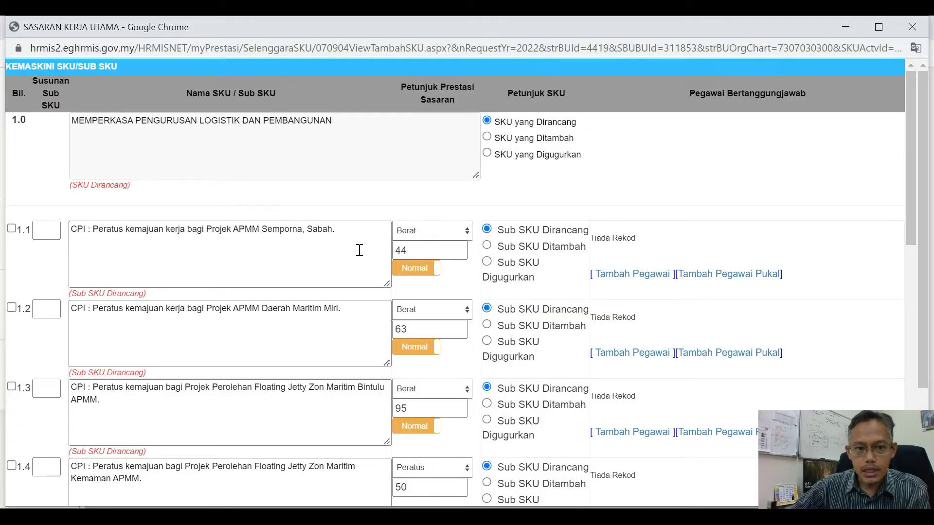
{"action": "scroll", "coordinate": [557, 438], "scroll_direction": "down", "scroll_amount": 20}
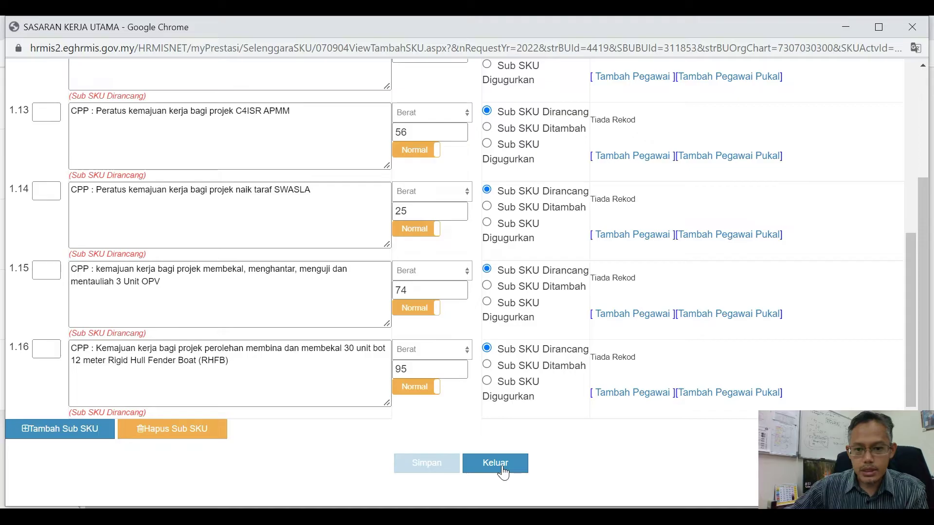
{"action": "left_click", "coordinate": [495, 470]}
- Examine whether the performance indicators of the SKU 1.0 and 2.0 sub SKUs match their names, especially for sub SKU 1.9
{"action": "scroll", "coordinate": [417, 286], "scroll_direction": "down", "scroll_amount": 20}
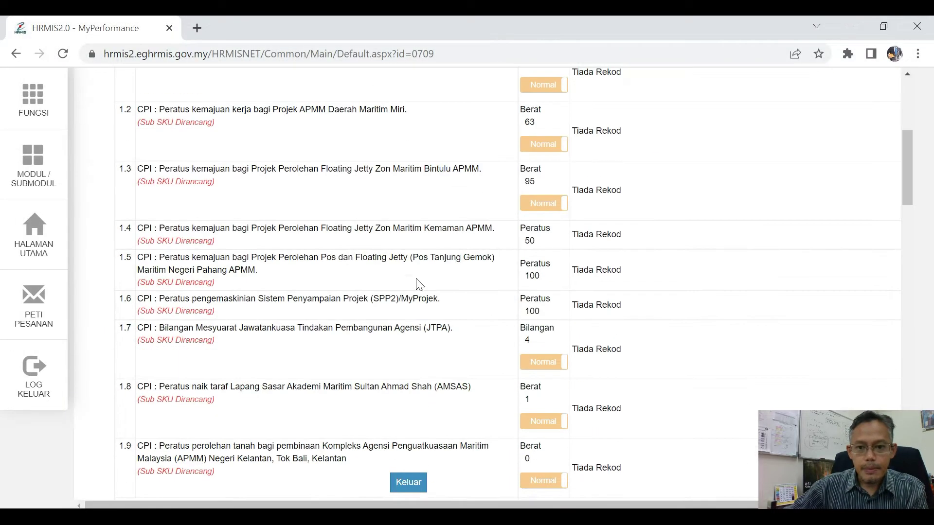
{"action": "scroll", "coordinate": [527, 282], "scroll_direction": "up", "scroll_amount": 9}
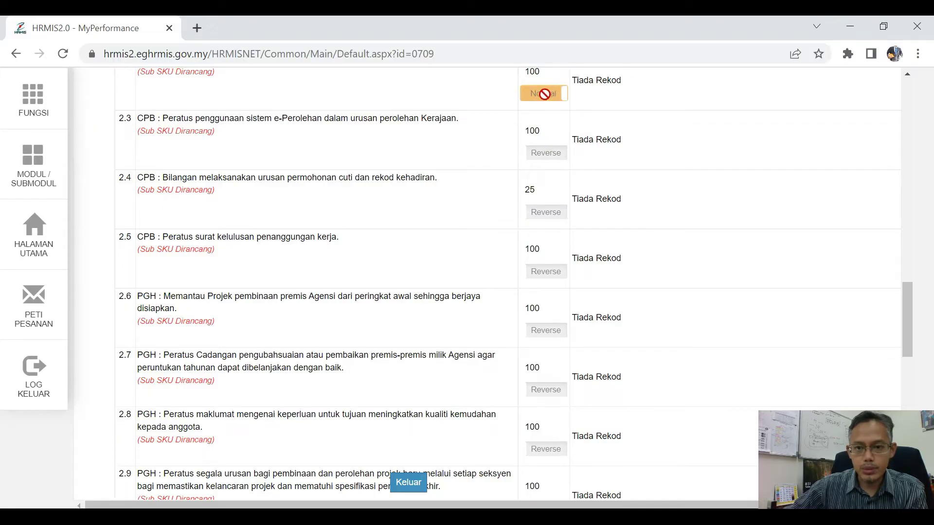
{"action": "scroll", "coordinate": [549, 168], "scroll_direction": "up", "scroll_amount": 4}
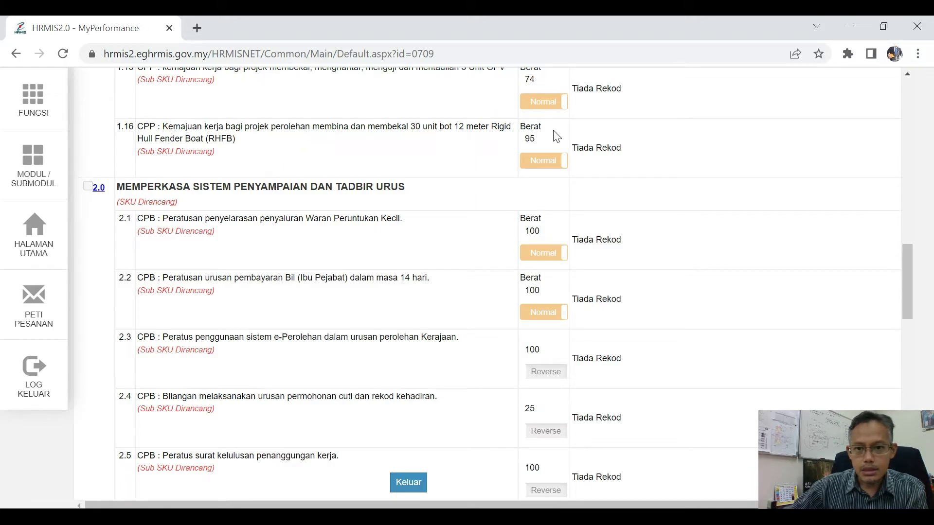
{"action": "scroll", "coordinate": [210, 135], "scroll_direction": "up", "scroll_amount": 7}
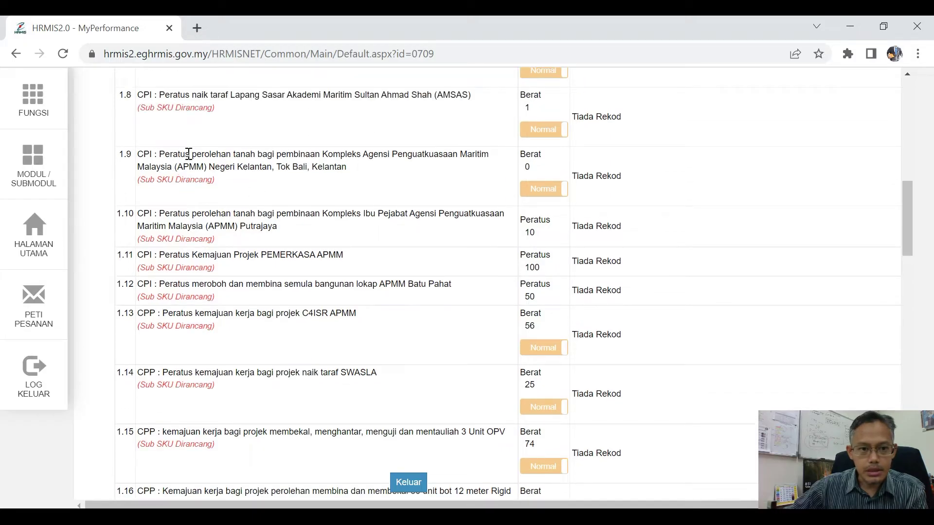
{"action": "double_click", "coordinate": [170, 154]}
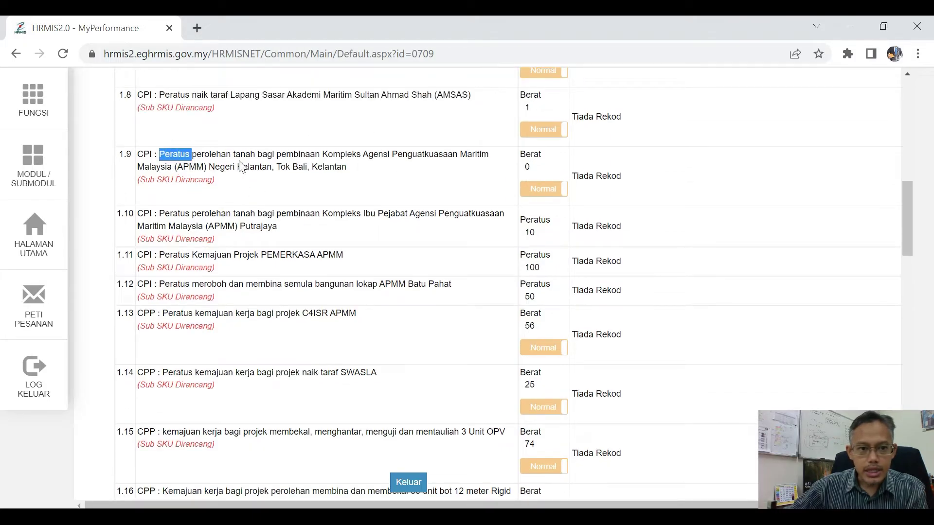
{"action": "left_click", "coordinate": [195, 153]}
{"action": "double_click", "coordinate": [171, 155]}
{"action": "left_click", "coordinate": [217, 153]}
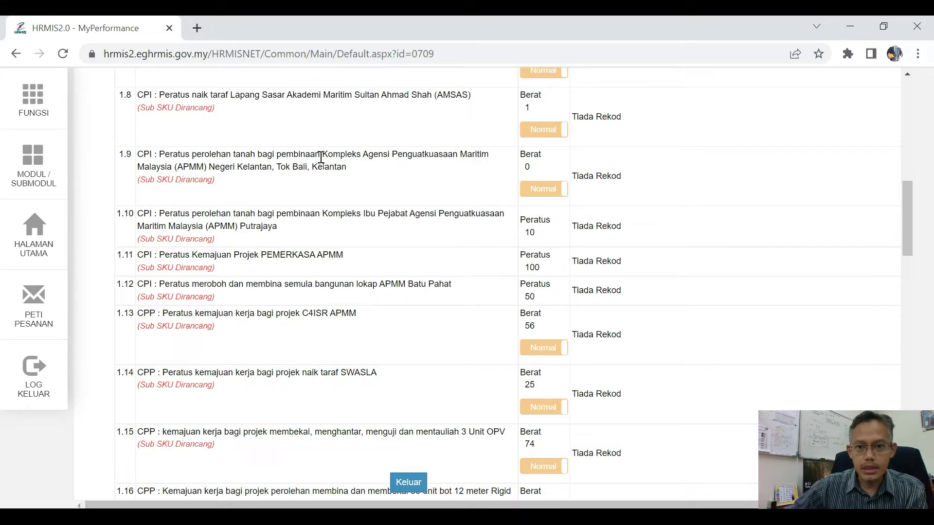
{"action": "scroll", "coordinate": [549, 161], "scroll_direction": "up", "scroll_amount": 7}
{"action": "scroll", "coordinate": [540, 194], "scroll_direction": "down", "scroll_amount": 4}
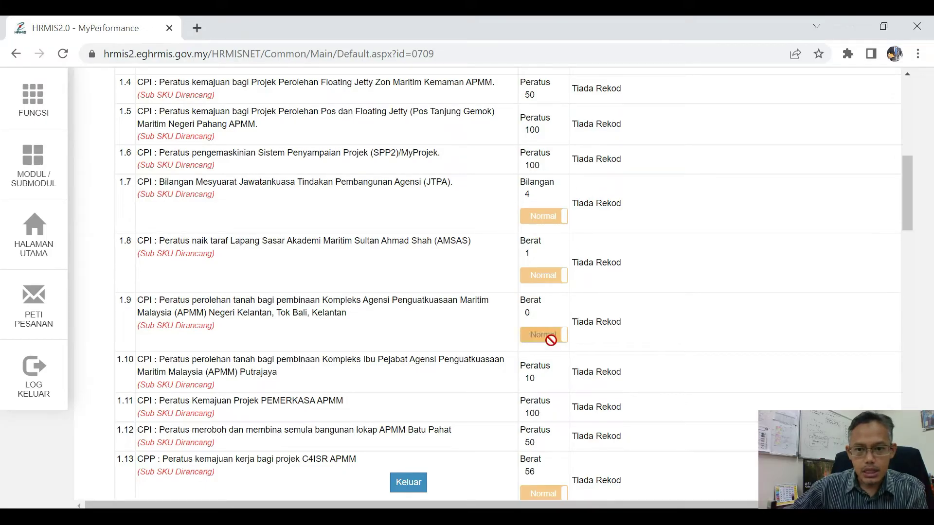
{"action": "double_click", "coordinate": [168, 301]}
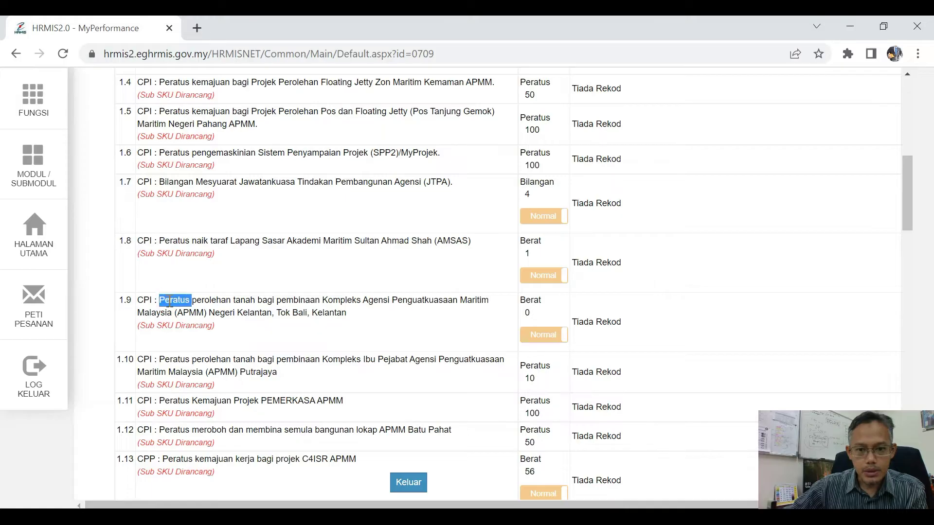
{"action": "double_click", "coordinate": [535, 301]}
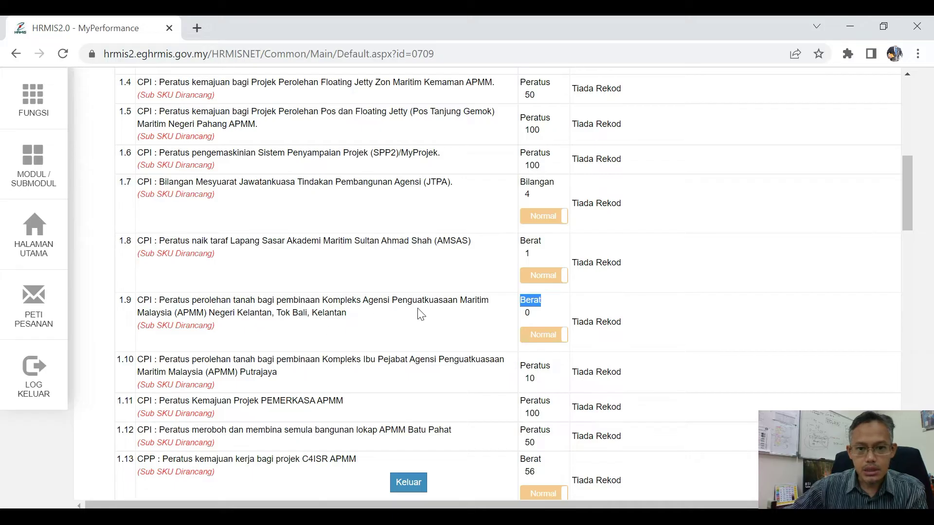
{"action": "scroll", "coordinate": [421, 314], "scroll_direction": "up", "scroll_amount": 6}
{"action": "scroll", "coordinate": [366, 313], "scroll_direction": "down", "scroll_amount": 12}
{"action": "scroll", "coordinate": [344, 308], "scroll_direction": "up", "scroll_amount": 8}
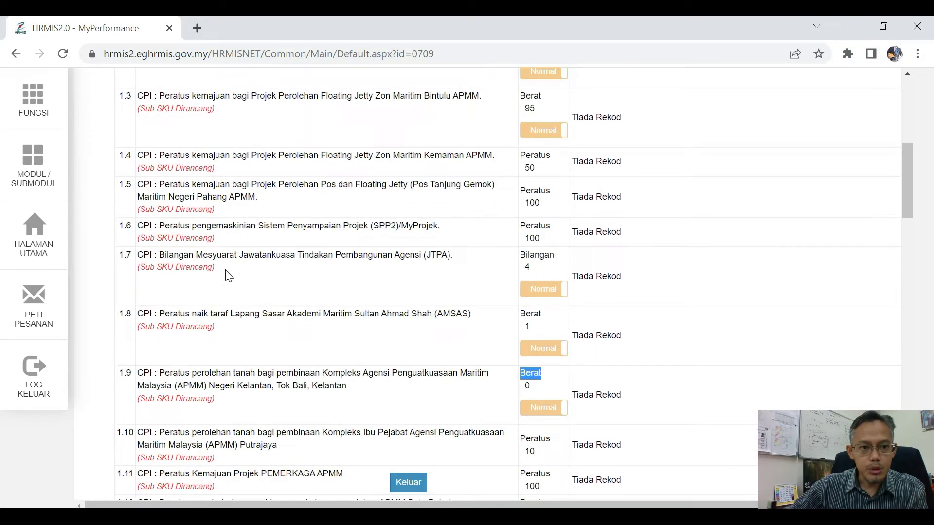
- Reopen SKU 1.0 for updating and look over its first sub SKUs
{"action": "scroll", "coordinate": [254, 270], "scroll_direction": "up", "scroll_amount": 6}
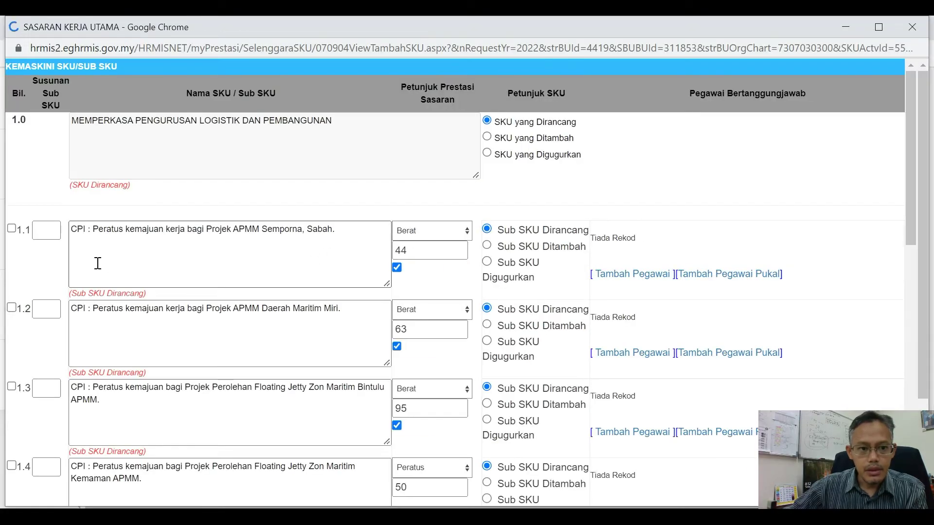
{"action": "scroll", "coordinate": [204, 204], "scroll_direction": "down", "scroll_amount": 5}
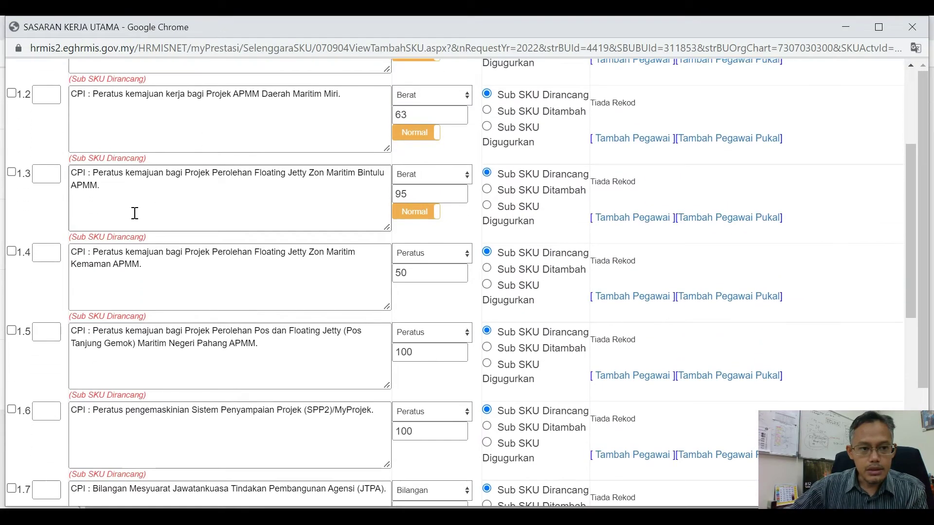
{"action": "scroll", "coordinate": [133, 211], "scroll_direction": "up", "scroll_amount": 5}
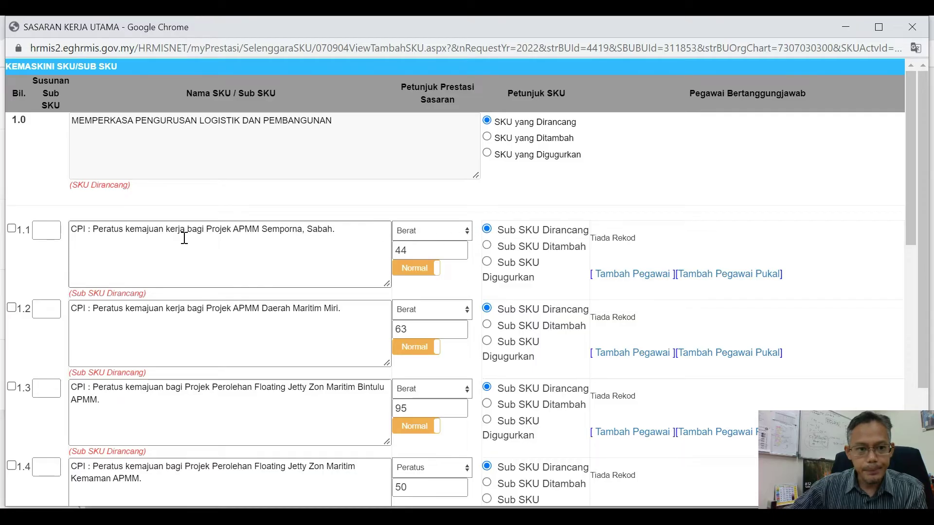
- Change the performance indicator of sub SKU 1.1 to Peratus and set its target value to 44
{"action": "double_click", "coordinate": [109, 231]}
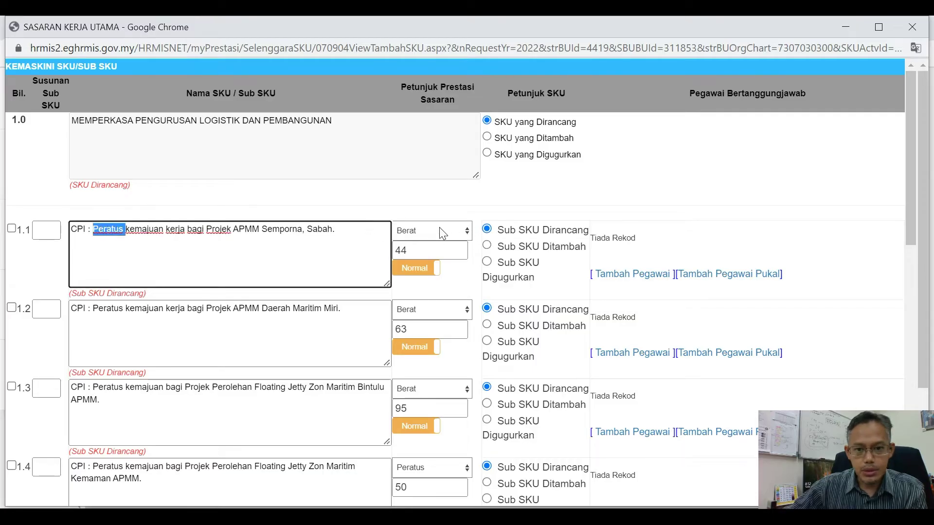
{"action": "left_click", "coordinate": [467, 233]}
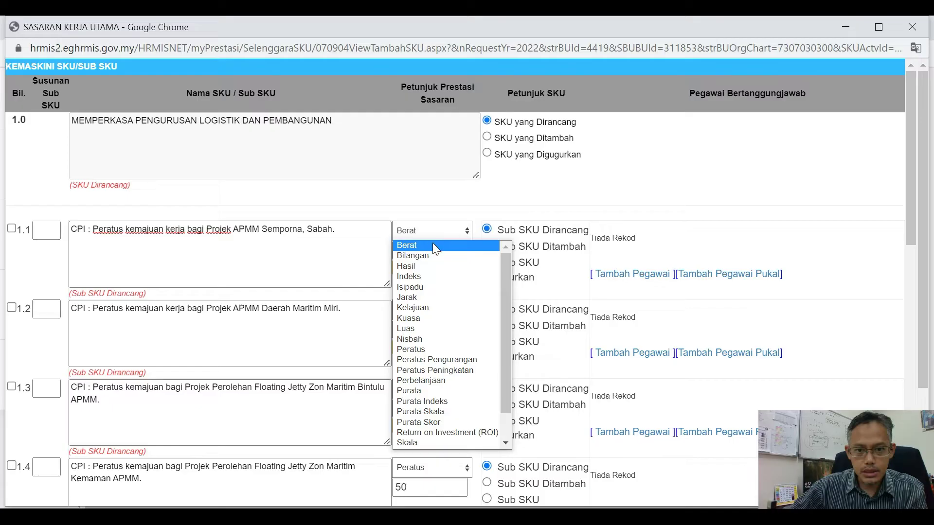
{"action": "left_click", "coordinate": [331, 252]}
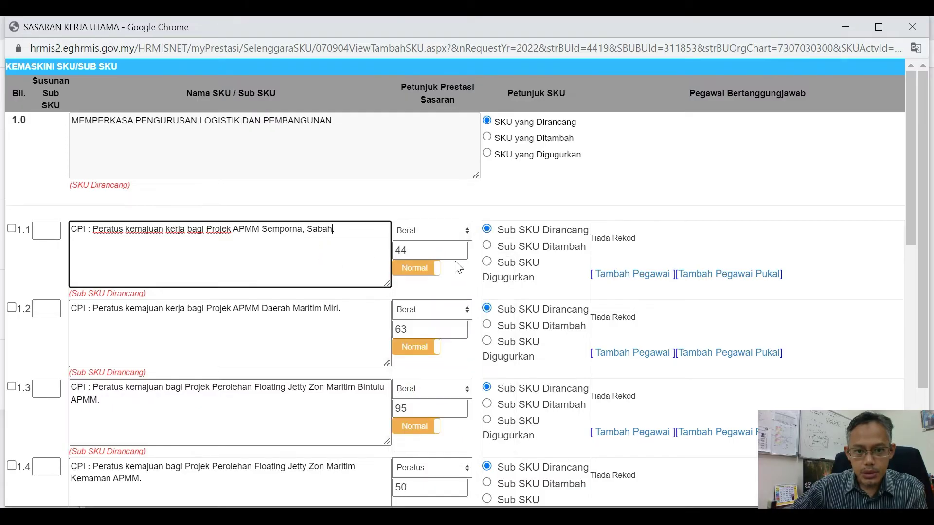
{"action": "left_click", "coordinate": [422, 247]}
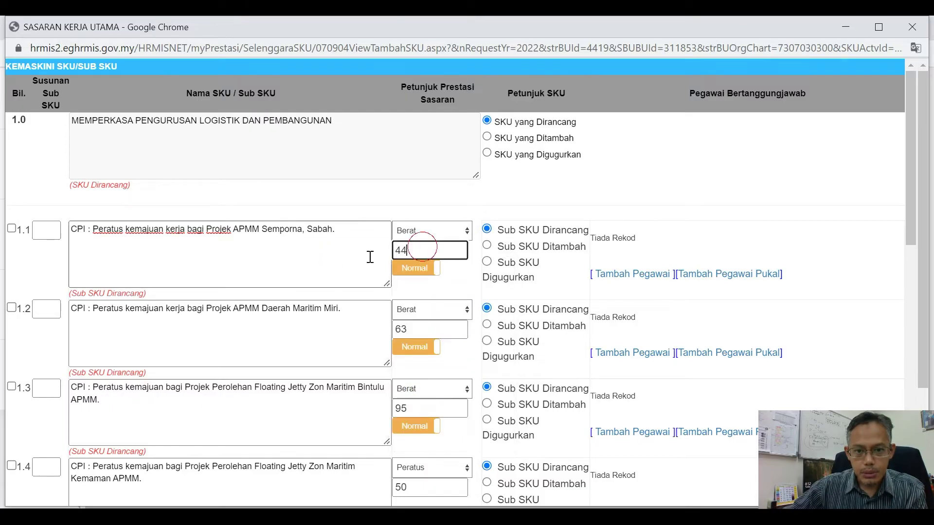
{"action": "left_click", "coordinate": [468, 234]}
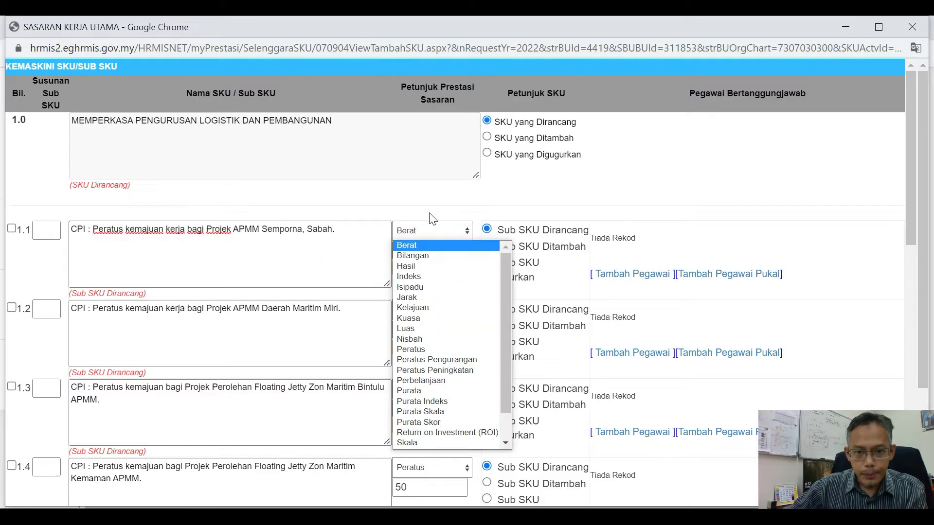
{"action": "left_click", "coordinate": [418, 350]}
{"action": "left_click", "coordinate": [437, 252]}
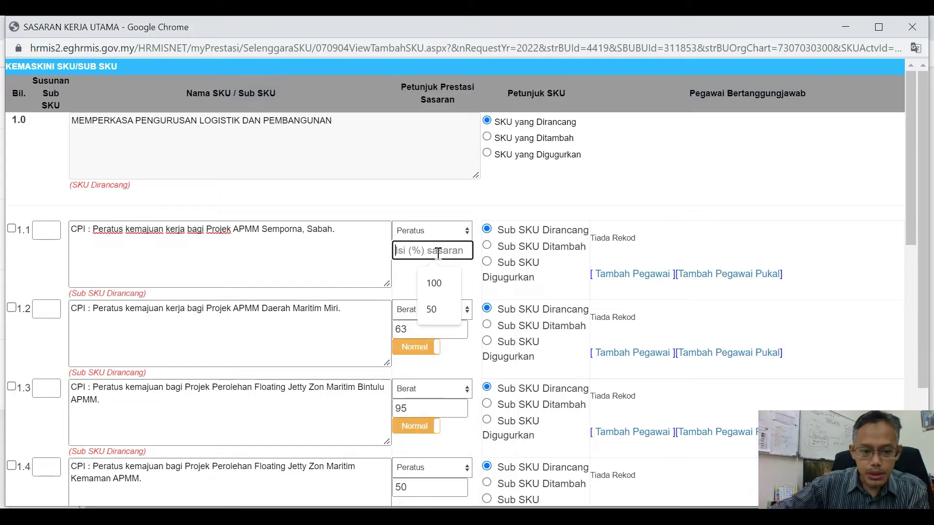
{"action": "type", "text": "44"}
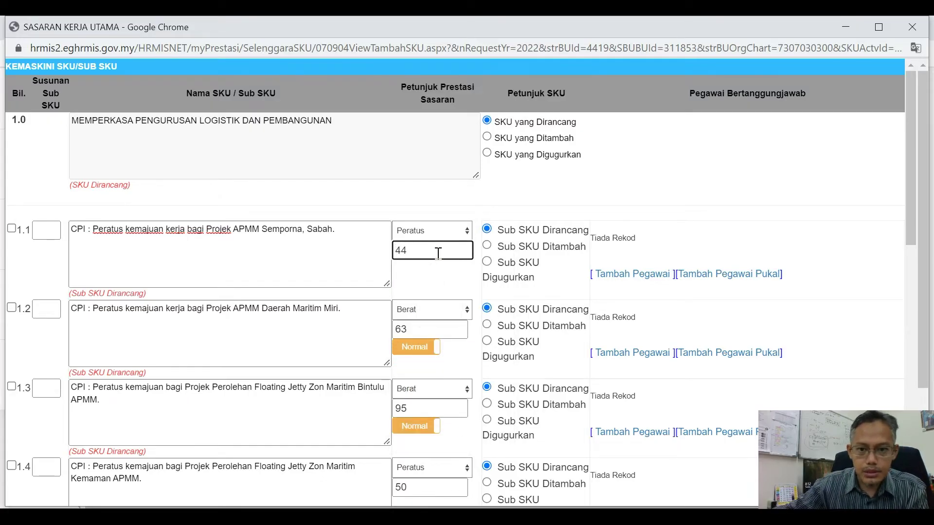
{"action": "left_click", "coordinate": [381, 255]}
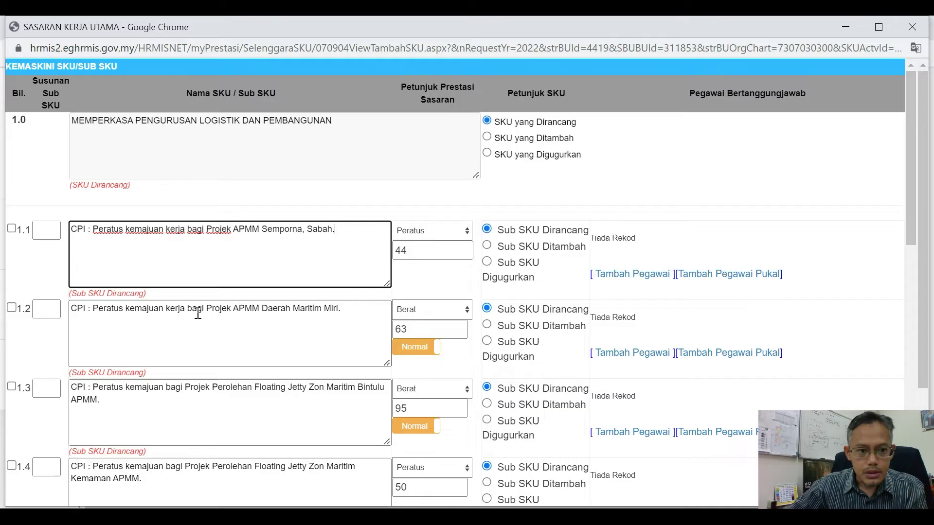
- Change the performance indicator of sub SKU 1.2 to Peratus and set its target value to 63
{"action": "left_click", "coordinate": [117, 308]}
{"action": "left_click", "coordinate": [433, 311]}
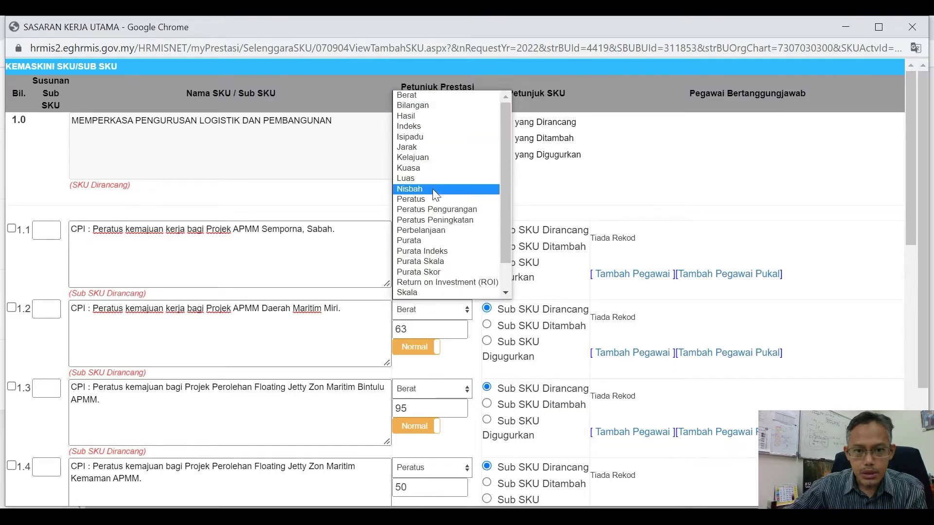
{"action": "left_click", "coordinate": [337, 281]}
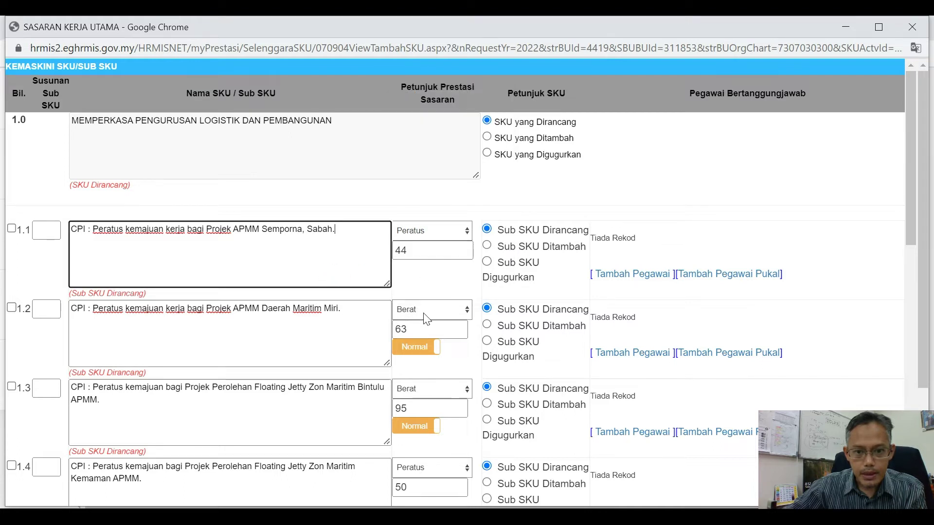
{"action": "left_click", "coordinate": [431, 231]}
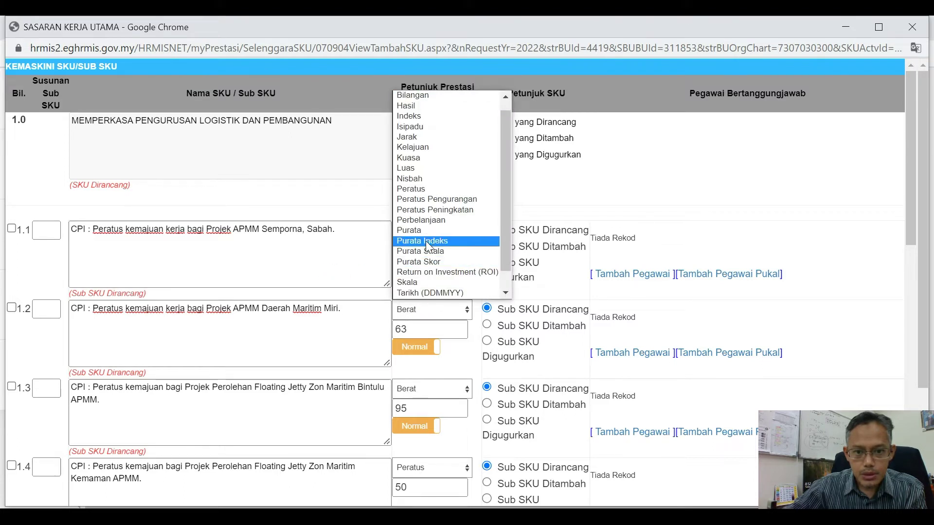
{"action": "scroll", "coordinate": [420, 153], "scroll_direction": "up", "scroll_amount": 1}
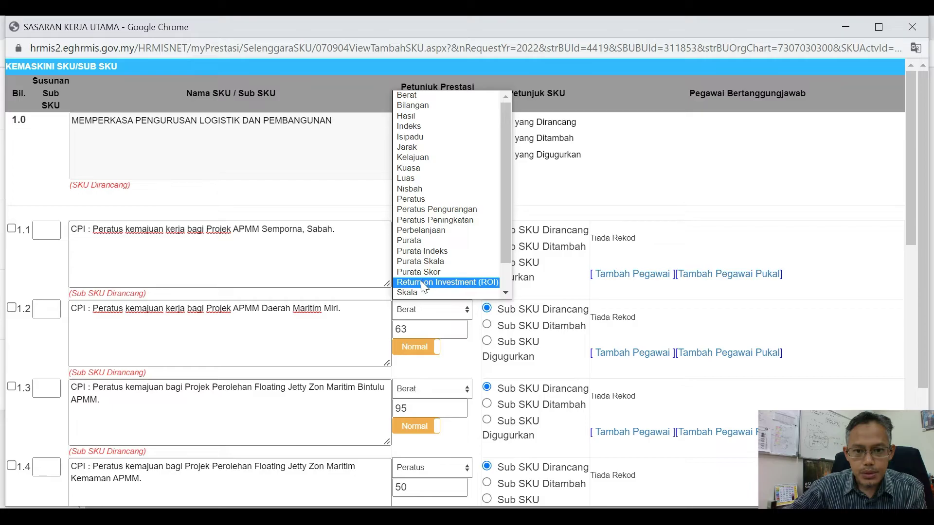
{"action": "left_click", "coordinate": [426, 201]}
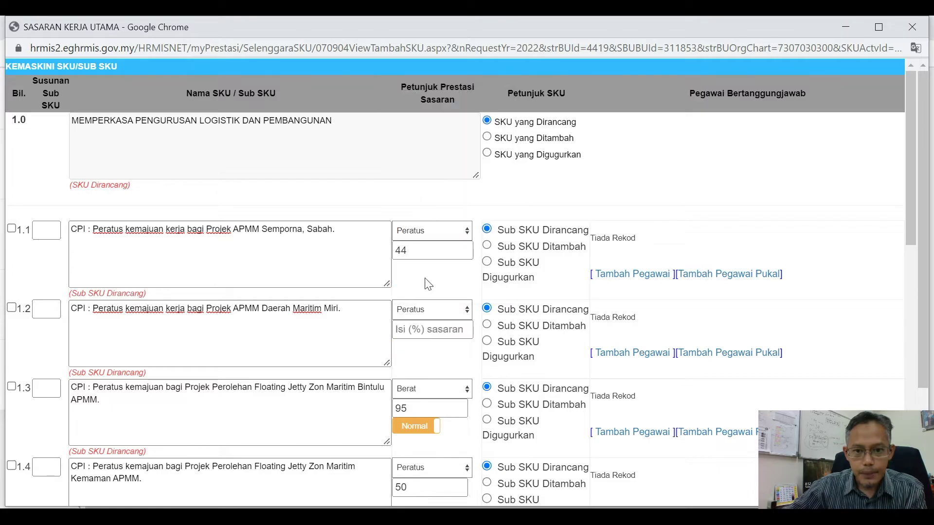
{"action": "left_click", "coordinate": [416, 332]}
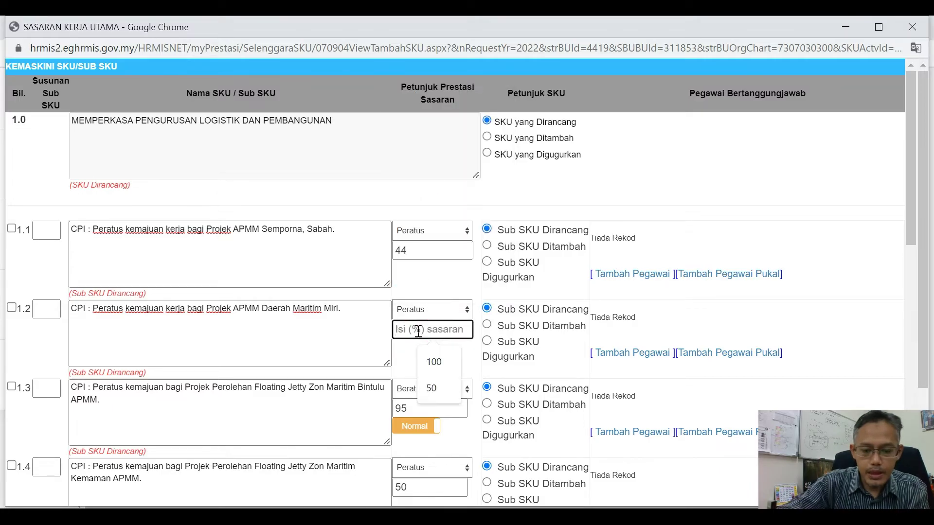
{"action": "type", "text": "63"}
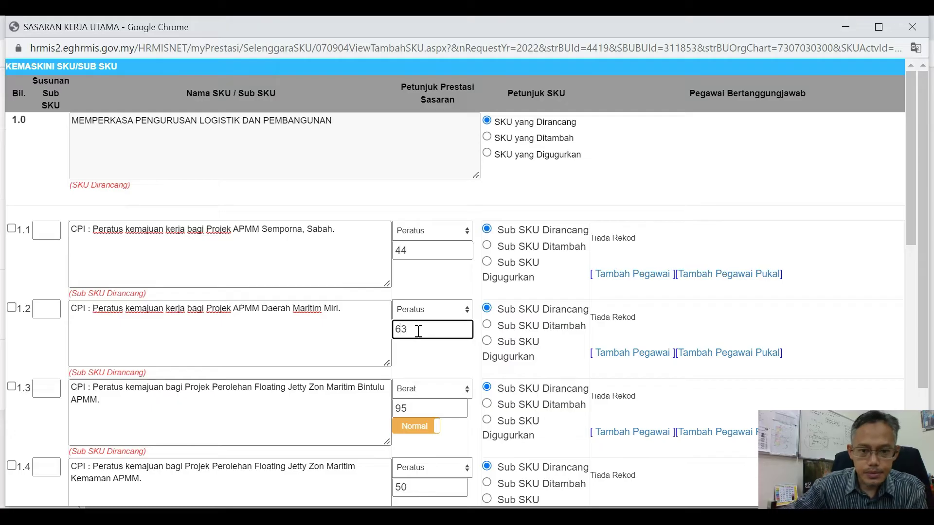
{"action": "left_click", "coordinate": [360, 326]}
- Change the performance indicator of sub SKU 1.3 to Peratus and set its target value to 95
{"action": "scroll", "coordinate": [408, 354], "scroll_direction": "down", "scroll_amount": 1}
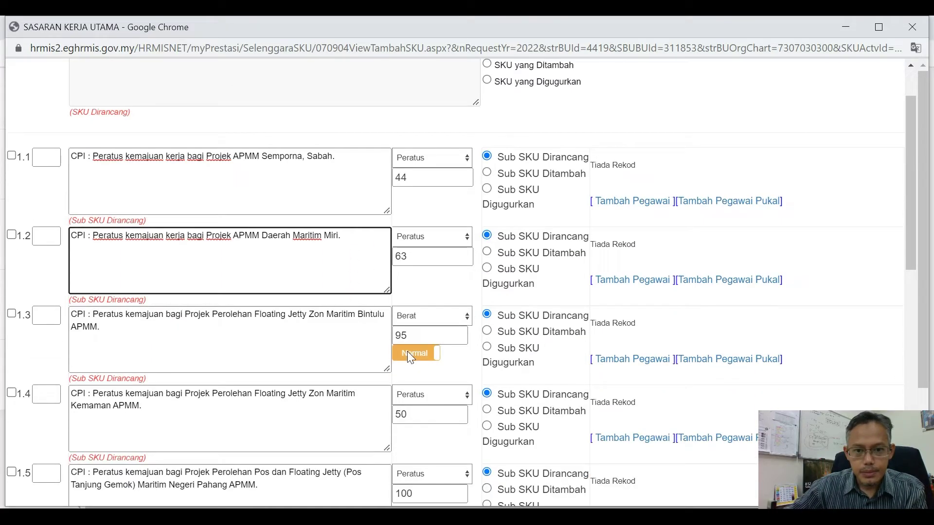
{"action": "left_click", "coordinate": [438, 318]}
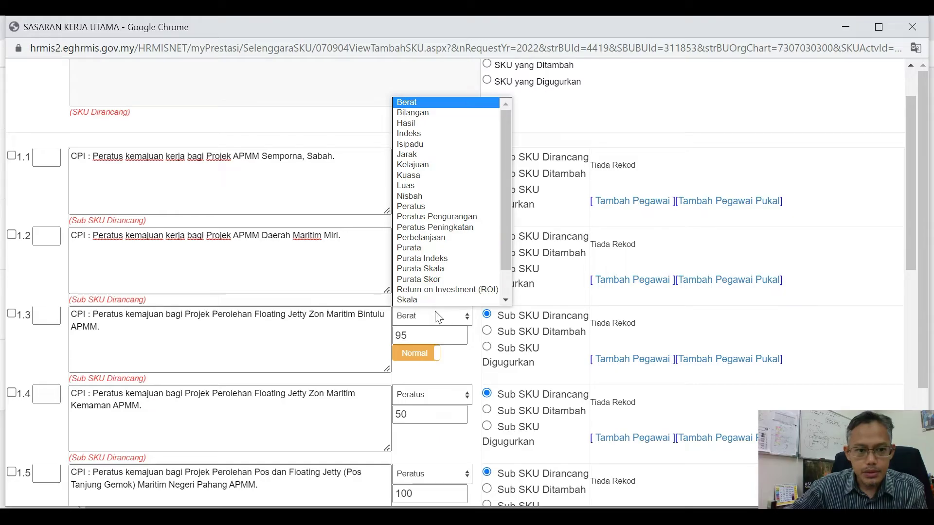
{"action": "left_click", "coordinate": [413, 206]}
{"action": "left_click", "coordinate": [411, 335]}
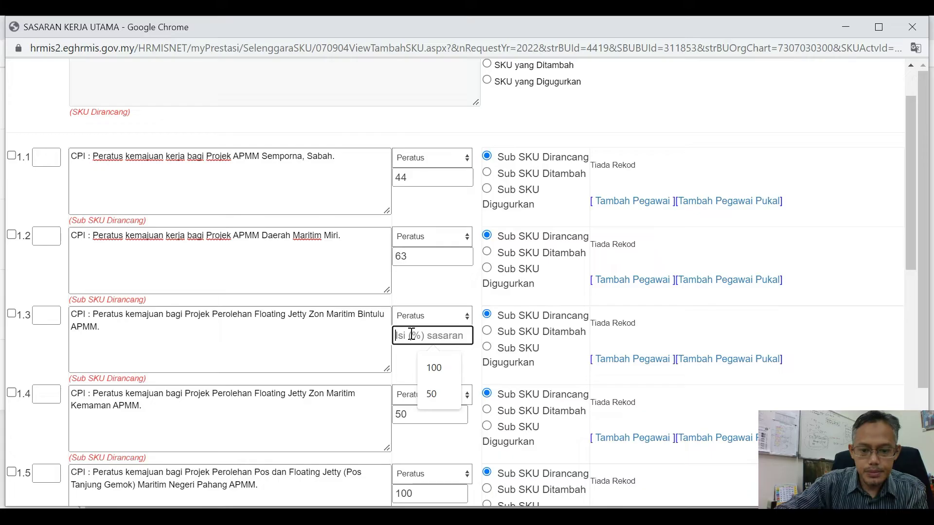
{"action": "type", "text": "95"}
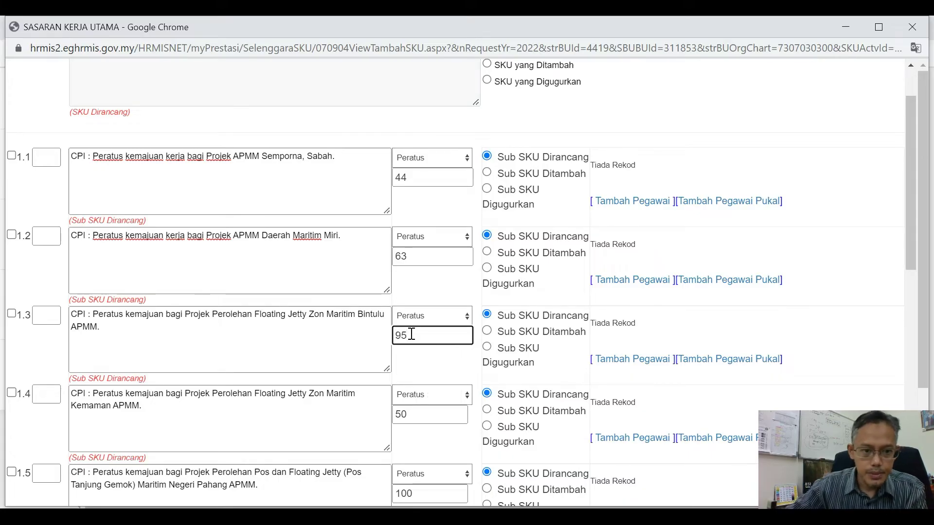
{"action": "left_click", "coordinate": [341, 334]}
- Look through the remaining sub SKUs of SKU 1.0 and check their performance indicators against their names
{"action": "scroll", "coordinate": [428, 404], "scroll_direction": "down", "scroll_amount": 1}
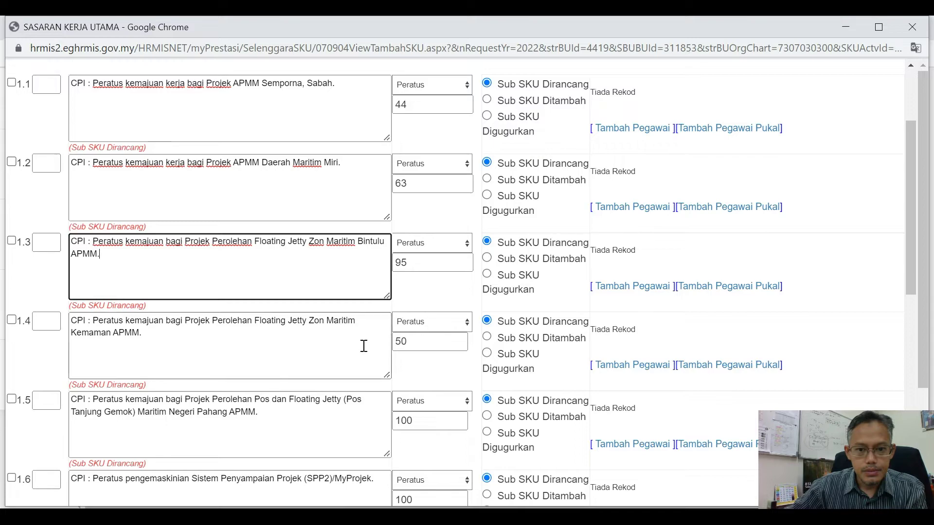
{"action": "scroll", "coordinate": [363, 345], "scroll_direction": "down", "scroll_amount": 4}
{"action": "scroll", "coordinate": [362, 344], "scroll_direction": "down", "scroll_amount": 1}
{"action": "scroll", "coordinate": [362, 343], "scroll_direction": "up", "scroll_amount": 4}
{"action": "scroll", "coordinate": [362, 344], "scroll_direction": "down", "scroll_amount": 5}
{"action": "scroll", "coordinate": [428, 285], "scroll_direction": "down", "scroll_amount": 13}
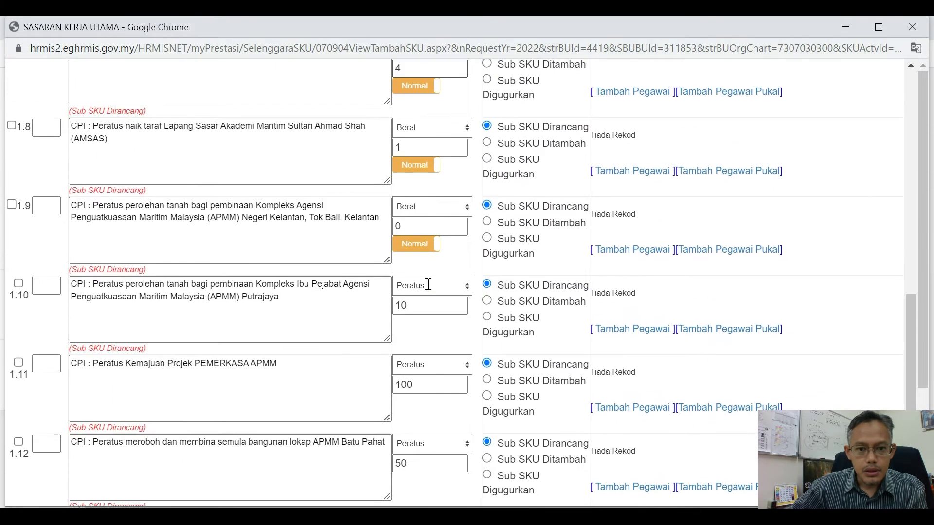
{"action": "scroll", "coordinate": [413, 279], "scroll_direction": "up", "scroll_amount": 3}
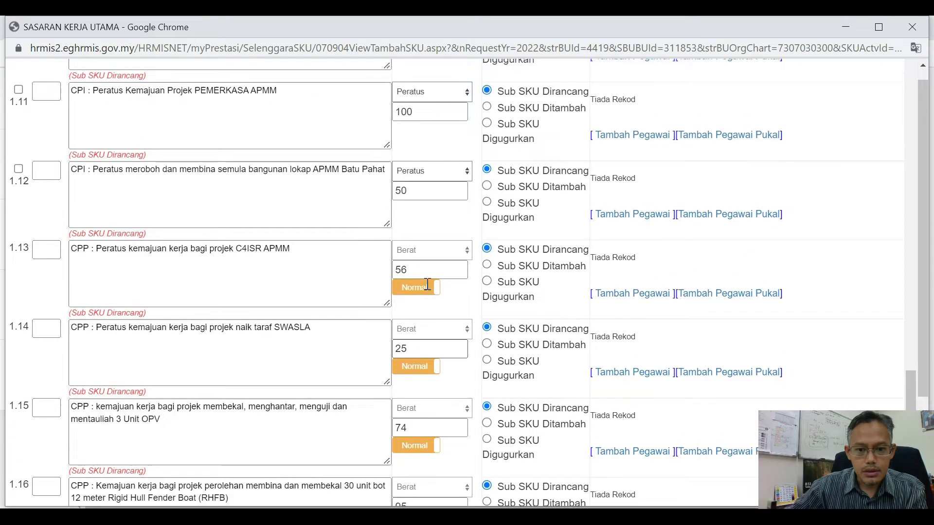
{"action": "scroll", "coordinate": [205, 211], "scroll_direction": "up", "scroll_amount": 14}
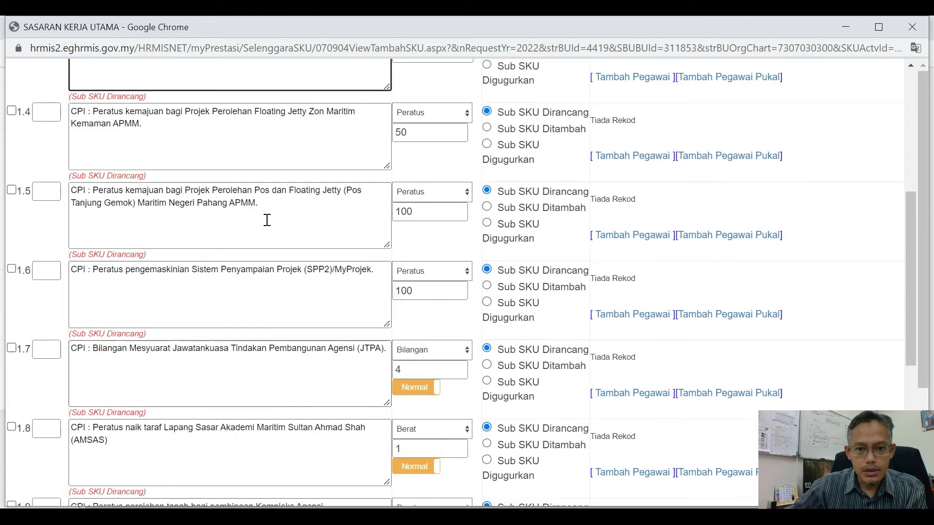
- Save the updated sub SKU records of SKU 1.0 and accept the confirmations
{"action": "scroll", "coordinate": [267, 219], "scroll_direction": "down", "scroll_amount": 9}
{"action": "scroll", "coordinate": [267, 221], "scroll_direction": "down", "scroll_amount": 9}
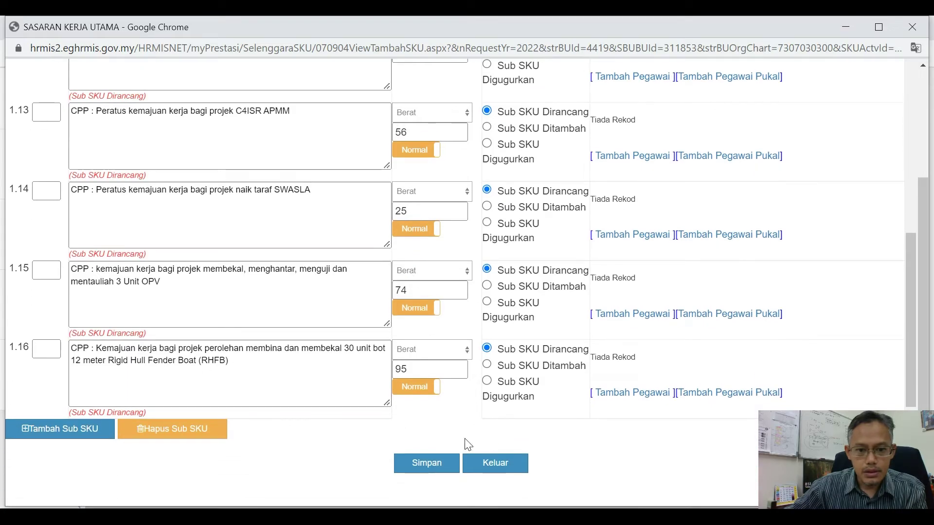
{"action": "left_click", "coordinate": [427, 465]}
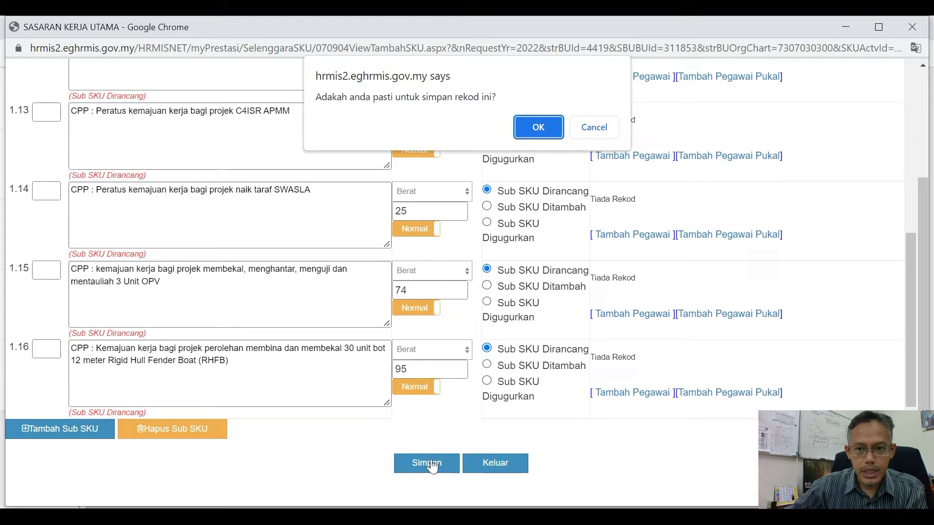
{"action": "left_click", "coordinate": [538, 128]}
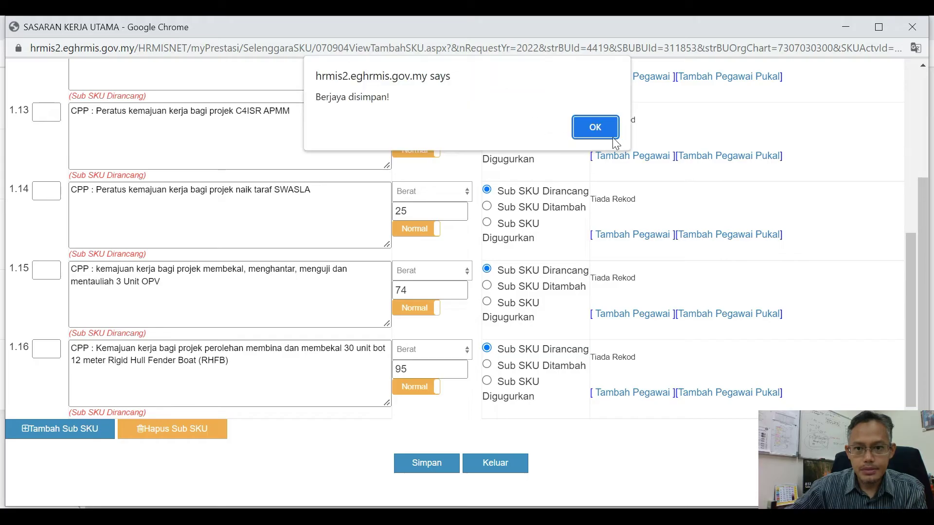
{"action": "left_click", "coordinate": [600, 126]}
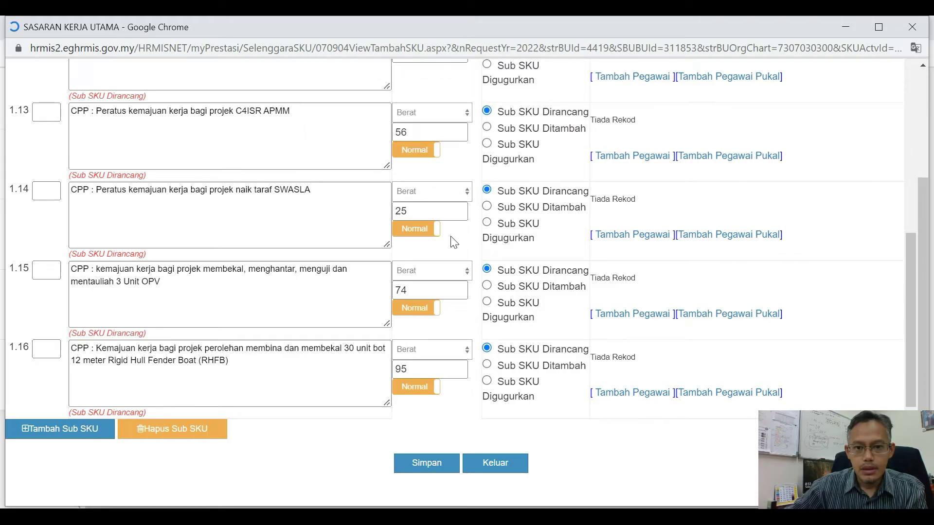
- Review the saved sub SKUs of SKU 1.0, including the names and indicators of CPP sub SKUs 1.13 to 1.15
{"action": "scroll", "coordinate": [344, 227], "scroll_direction": "up", "scroll_amount": 5}
{"action": "scroll", "coordinate": [335, 231], "scroll_direction": "down", "scroll_amount": 1}
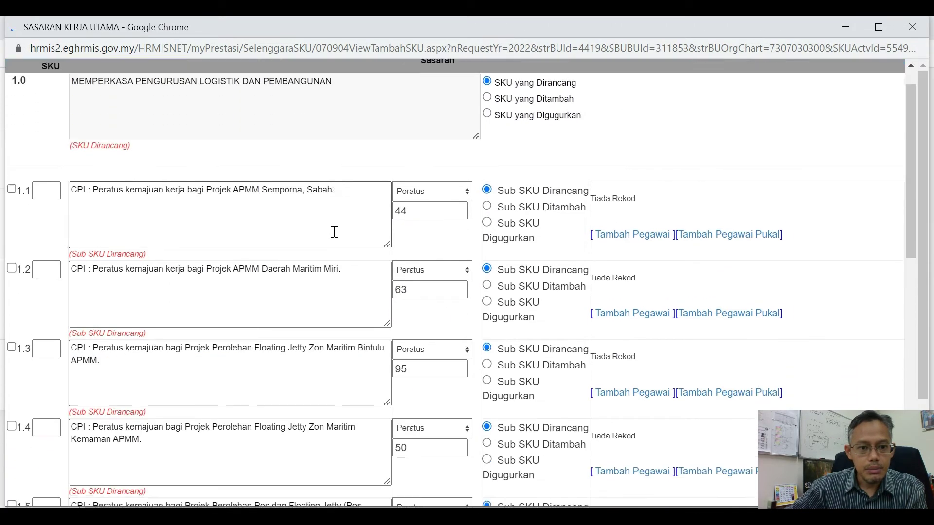
{"action": "scroll", "coordinate": [334, 231], "scroll_direction": "down", "scroll_amount": 15}
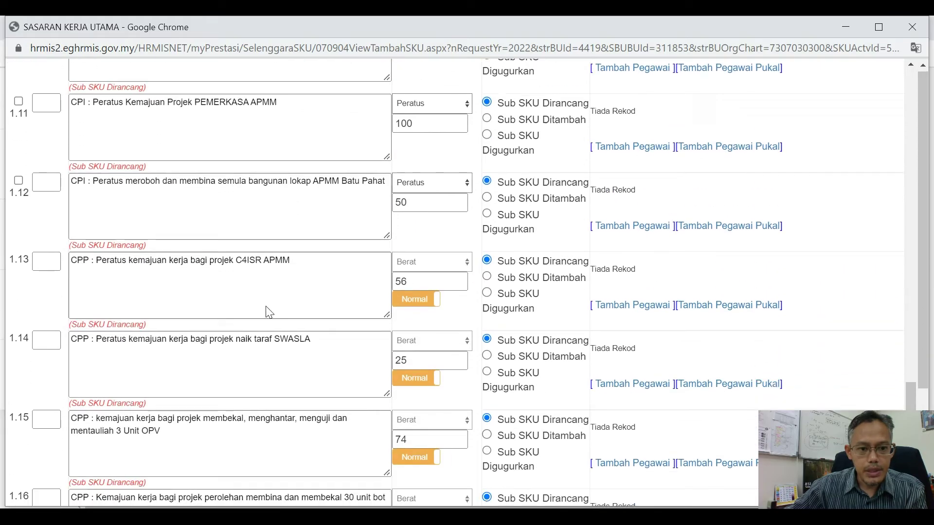
{"action": "scroll", "coordinate": [267, 311], "scroll_direction": "down", "scroll_amount": 3}
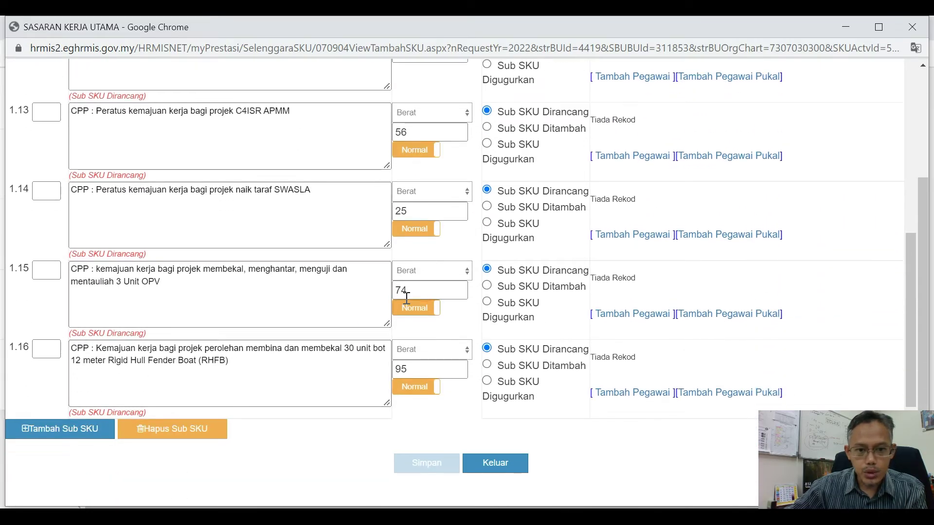
{"action": "left_click", "coordinate": [99, 272]}
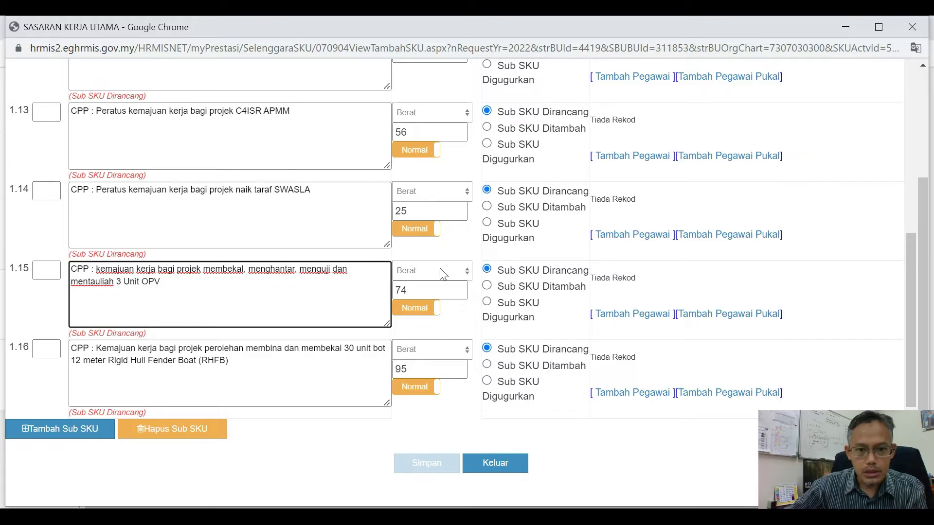
{"action": "left_click", "coordinate": [168, 199]}
{"action": "left_click", "coordinate": [178, 141]}
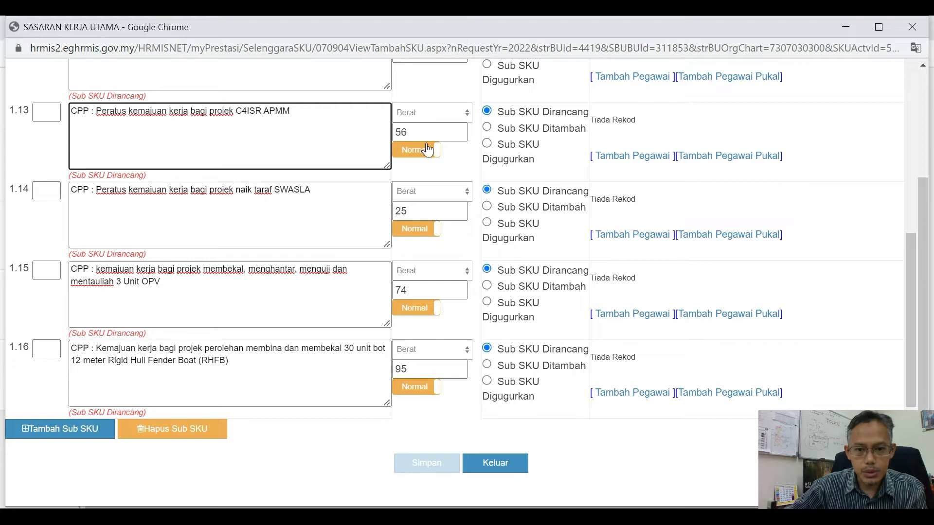
- Examine how the name of CPP sub SKU 1.13 compares with its performance indicator and whether that indicator can be edited
{"action": "scroll", "coordinate": [358, 223], "scroll_direction": "up", "scroll_amount": 2}
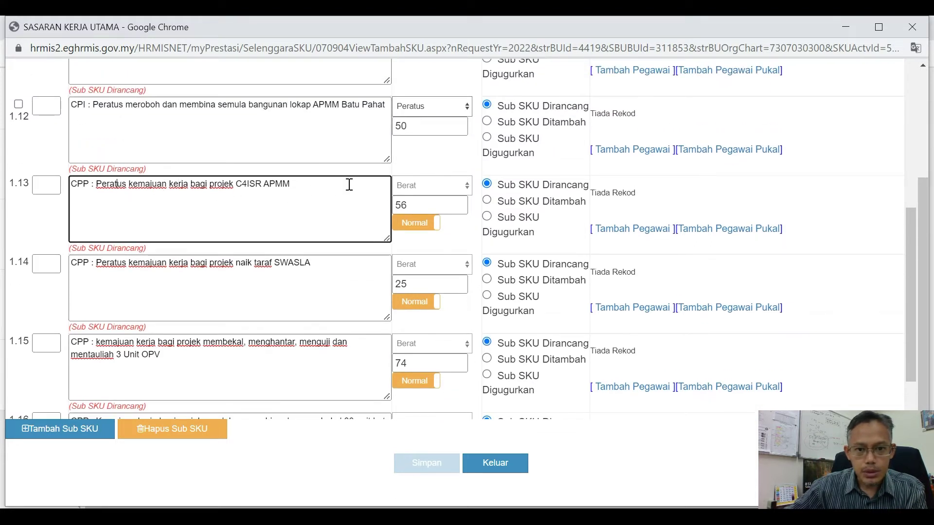
{"action": "left_click", "coordinate": [441, 184]}
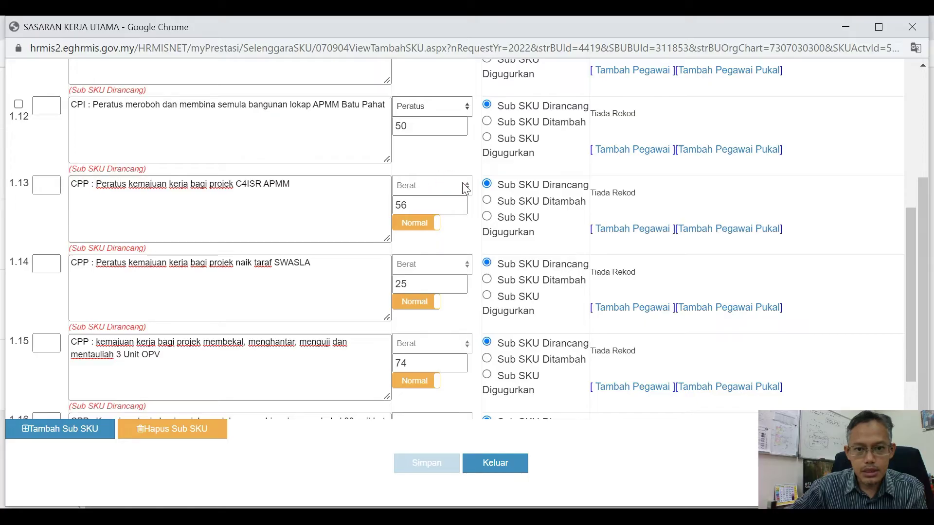
{"action": "left_click", "coordinate": [138, 198]}
{"action": "left_click", "coordinate": [224, 196]}
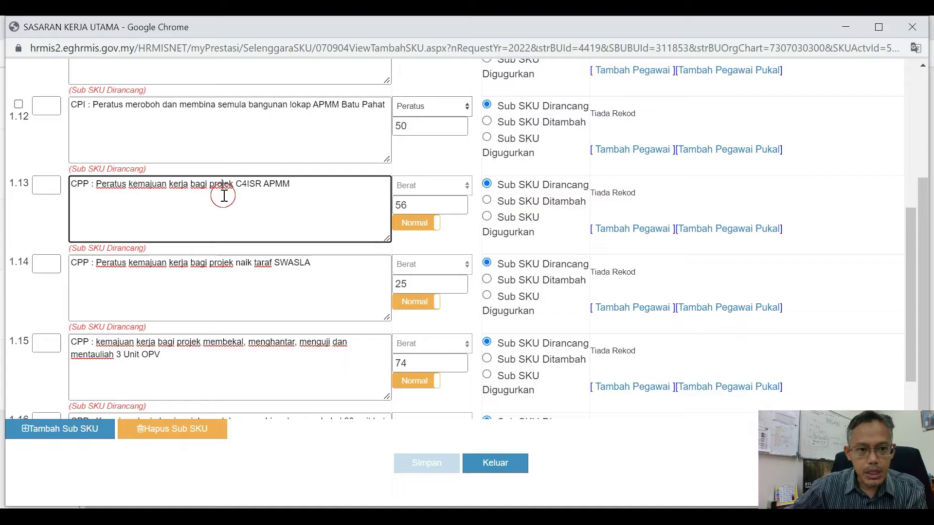
{"action": "left_click", "coordinate": [462, 193]}
{"action": "left_click", "coordinate": [208, 198]}
{"action": "left_click", "coordinate": [17, 207]}
{"action": "left_click", "coordinate": [374, 195]}
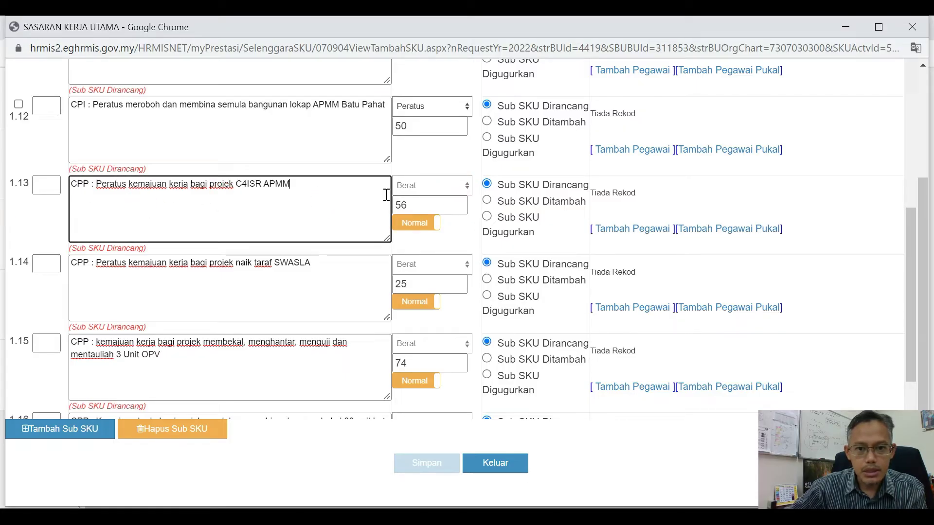
{"action": "left_click", "coordinate": [430, 193]}
{"action": "left_click", "coordinate": [341, 202]}
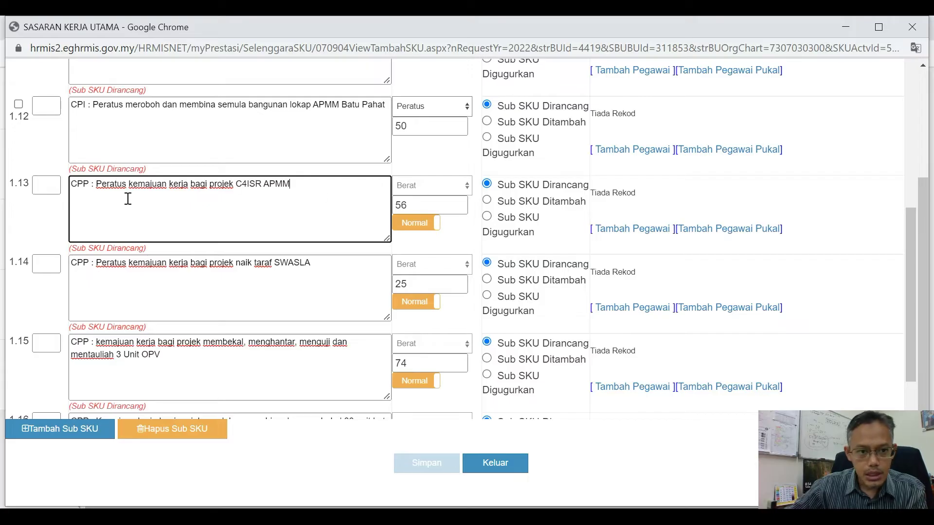
{"action": "triple_click", "coordinate": [140, 186]}
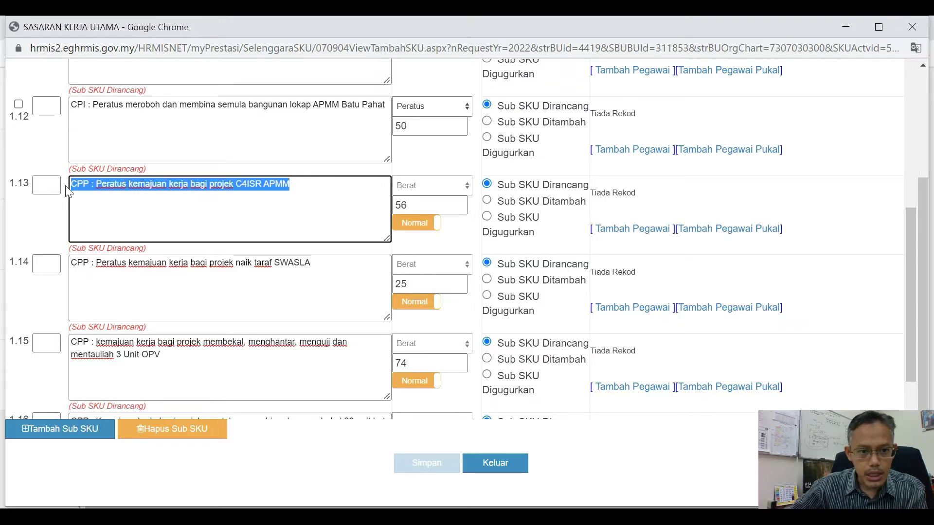
{"action": "left_click", "coordinate": [330, 190]}
{"action": "left_click", "coordinate": [438, 186]}
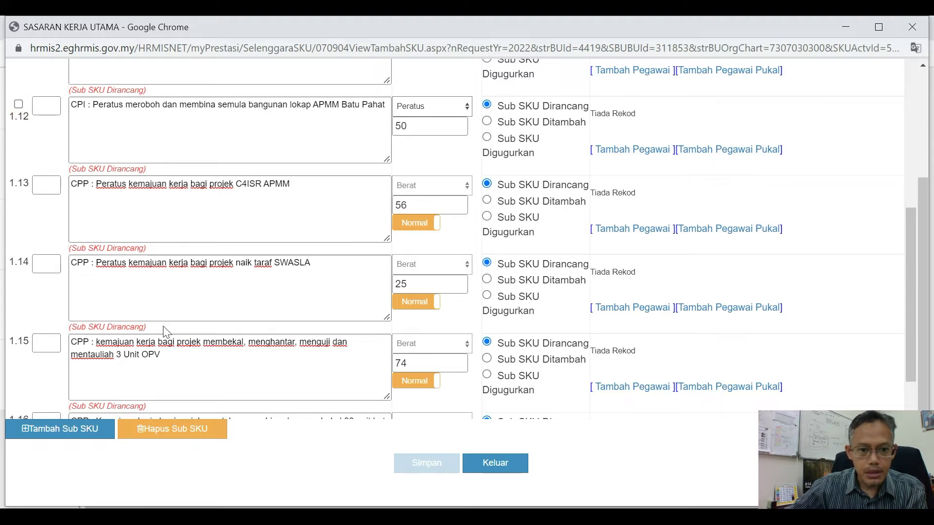
- Compare the name of CPP sub SKU 1.15 with its performance indicator and check the neighbouring CPP entries
{"action": "scroll", "coordinate": [163, 323], "scroll_direction": "down", "scroll_amount": 2}
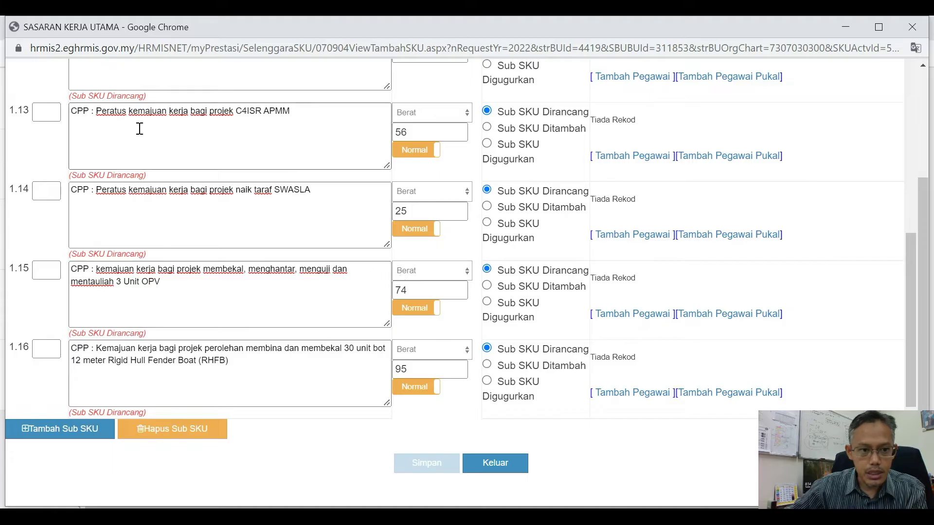
{"action": "left_click", "coordinate": [130, 296]}
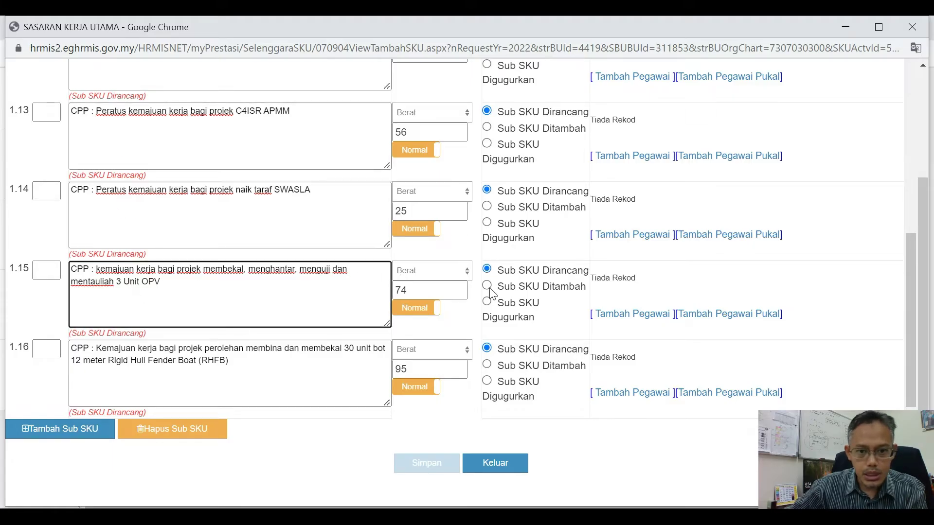
{"action": "left_click", "coordinate": [416, 268]}
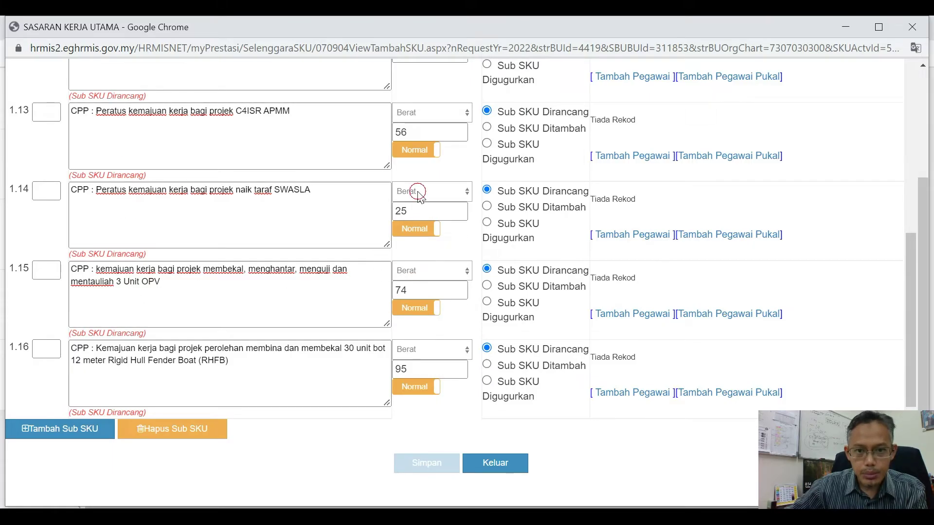
{"action": "left_click", "coordinate": [193, 294]}
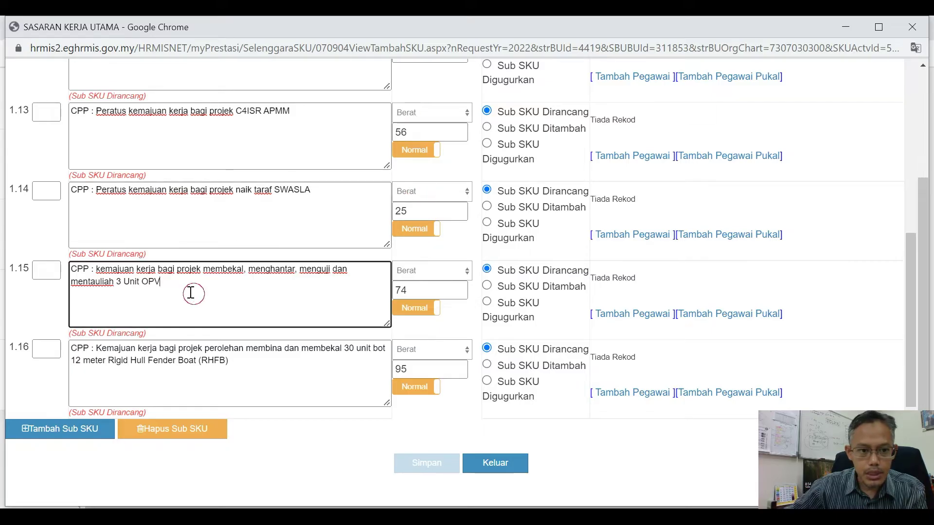
- Insert "Peratus" after the "CPP :" prefix in the names of sub SKUs 1.15 and 1.16
{"action": "left_click", "coordinate": [97, 269]}
{"action": "key", "text": "BackSpace"}
{"action": "type", "text": "k"}
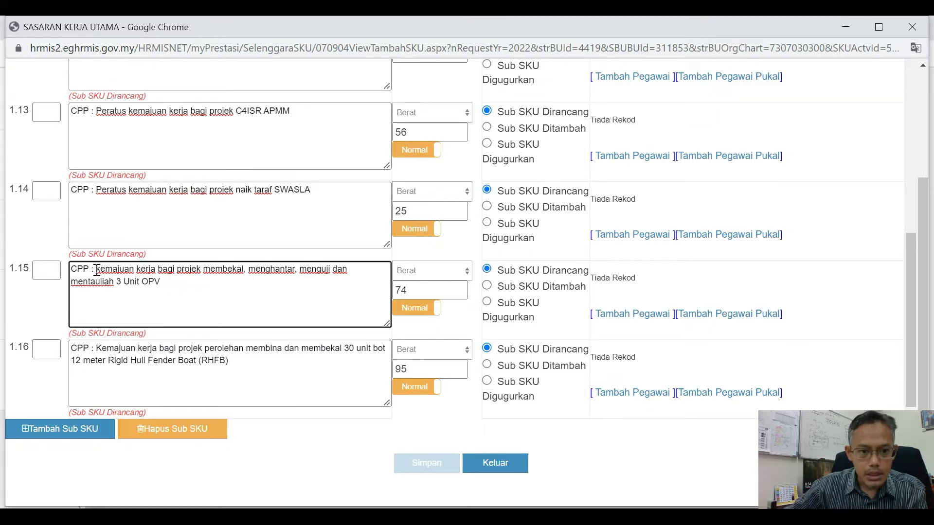
{"action": "left_click_drag", "start_coordinate": [177, 281], "coordinate": [99, 270]}
{"action": "left_click", "coordinate": [177, 285]}
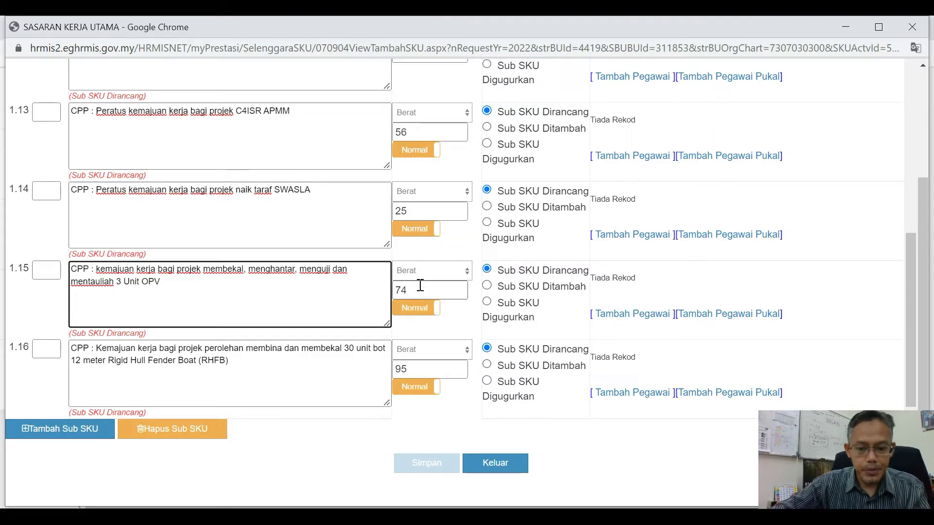
{"action": "type", "text": "Peratus"}
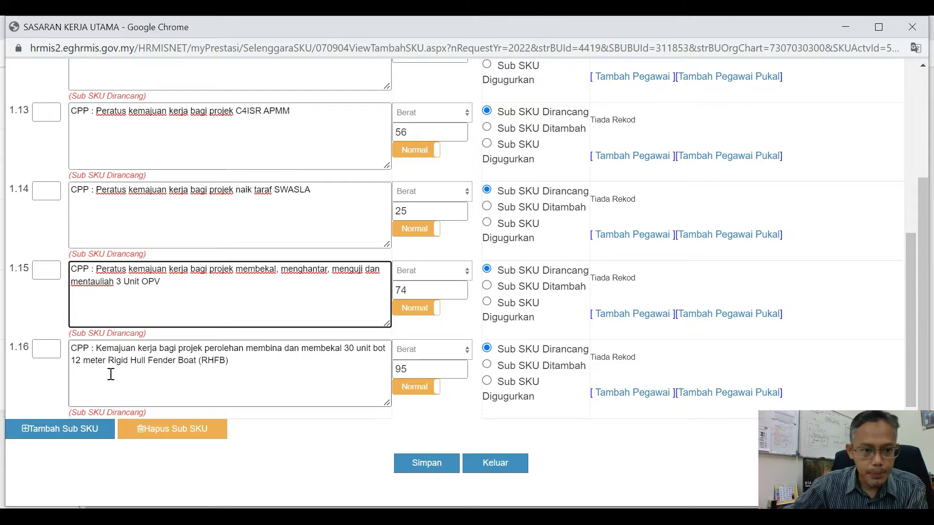
{"action": "left_click", "coordinate": [97, 351]}
{"action": "type", "text": "Peratus"}
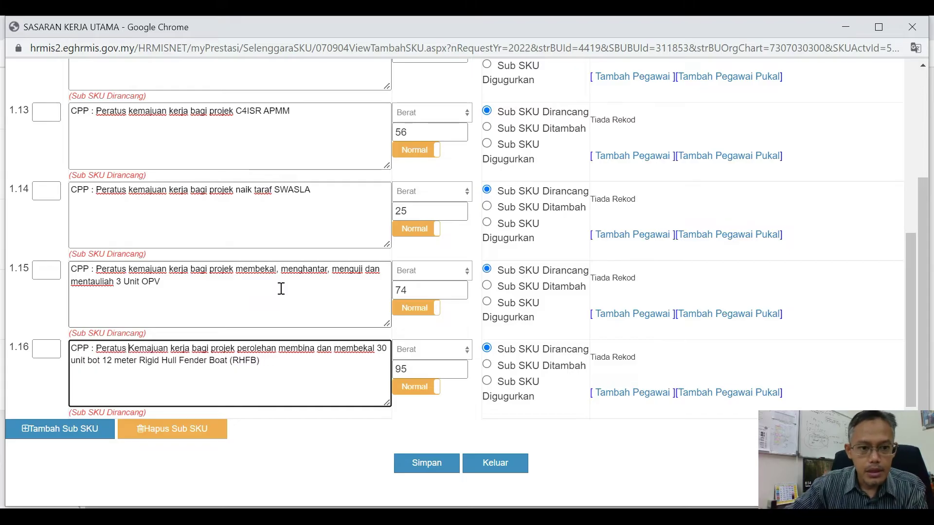
- Save the renamed sub SKUs of SKU 1.0, accept the confirmations and close the record
{"action": "left_click", "coordinate": [433, 467]}
{"action": "left_click", "coordinate": [538, 126]}
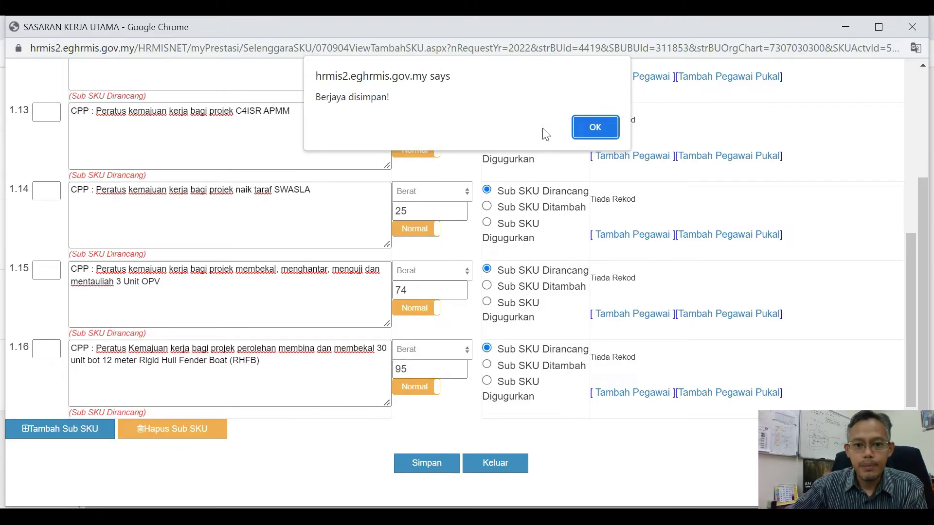
{"action": "left_click", "coordinate": [595, 127]}
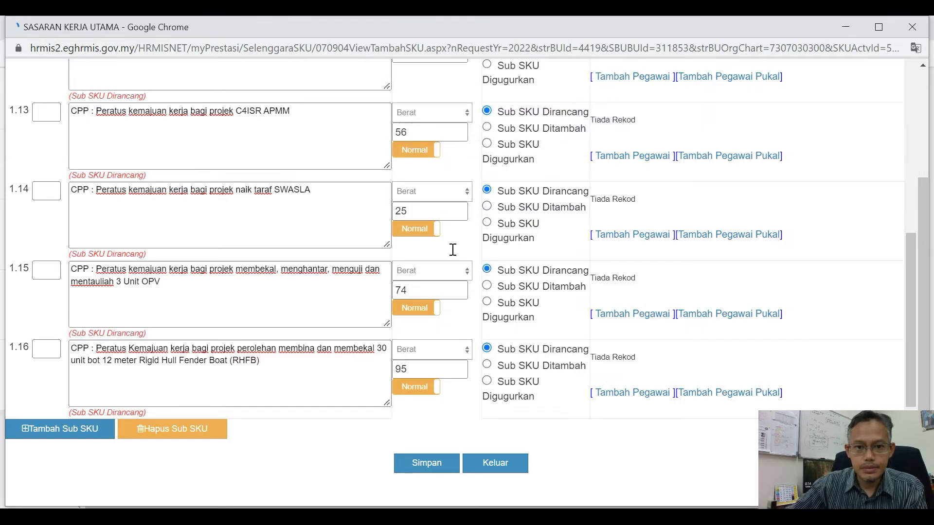
{"action": "scroll", "coordinate": [412, 265], "scroll_direction": "up", "scroll_amount": 5}
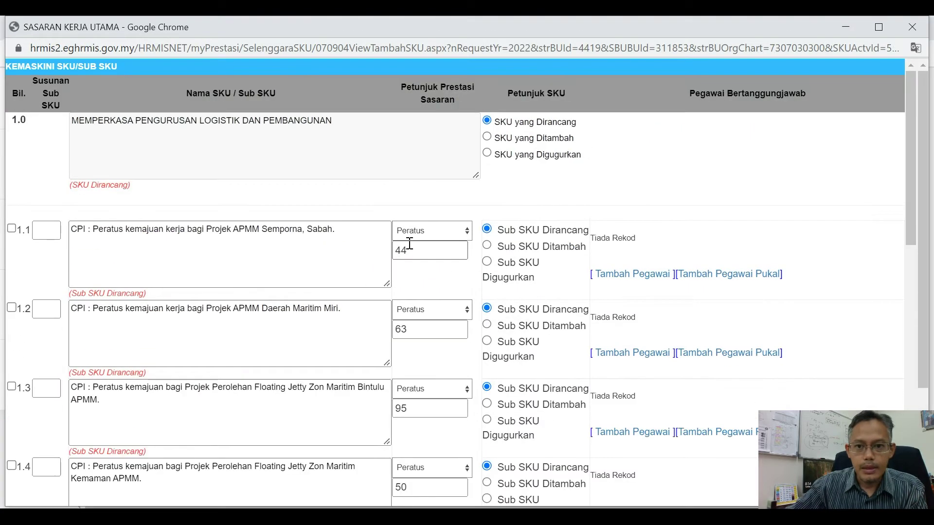
{"action": "scroll", "coordinate": [416, 243], "scroll_direction": "up", "scroll_amount": 7}
{"action": "scroll", "coordinate": [420, 263], "scroll_direction": "down", "scroll_amount": 20}
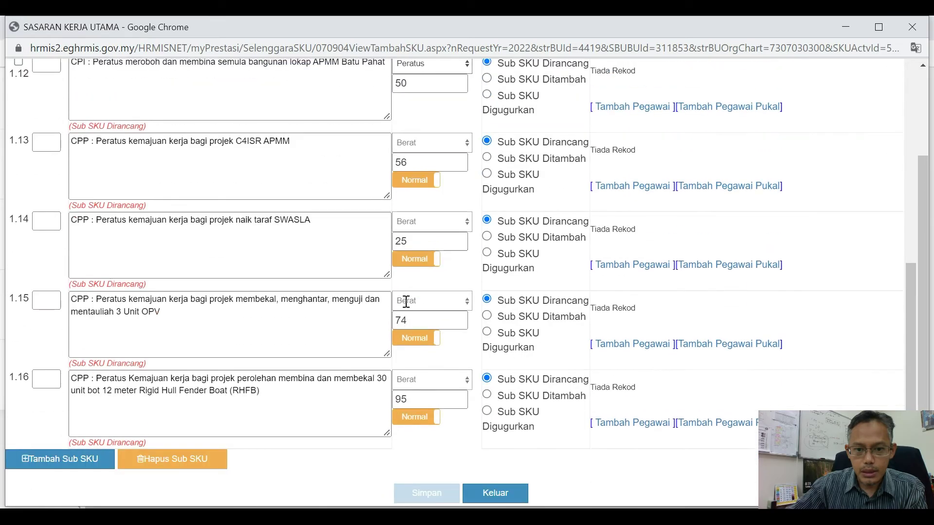
{"action": "left_click", "coordinate": [498, 463]}
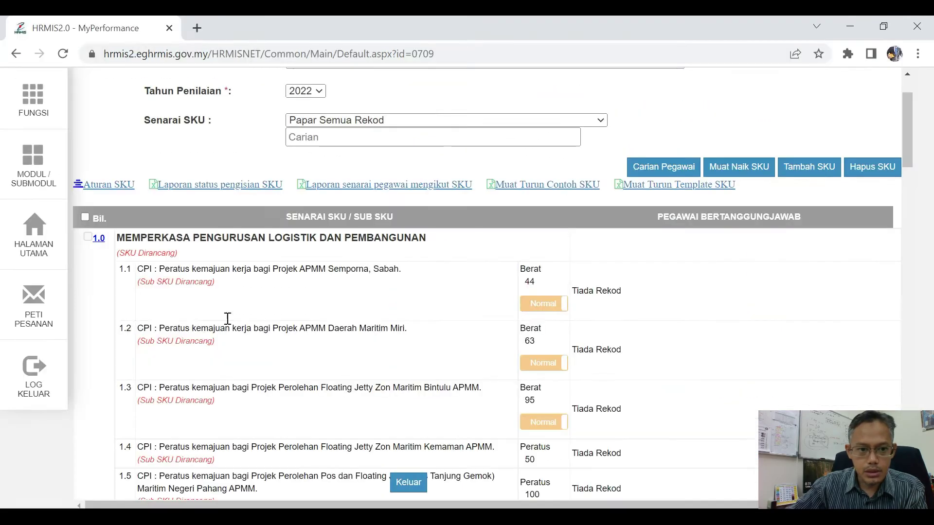
- Review the names and indicators of SKU 1.0's CPI and CPP sub SKUs and the CPB entries of SKU 2.0
{"action": "scroll", "coordinate": [560, 286], "scroll_direction": "down", "scroll_amount": 5}
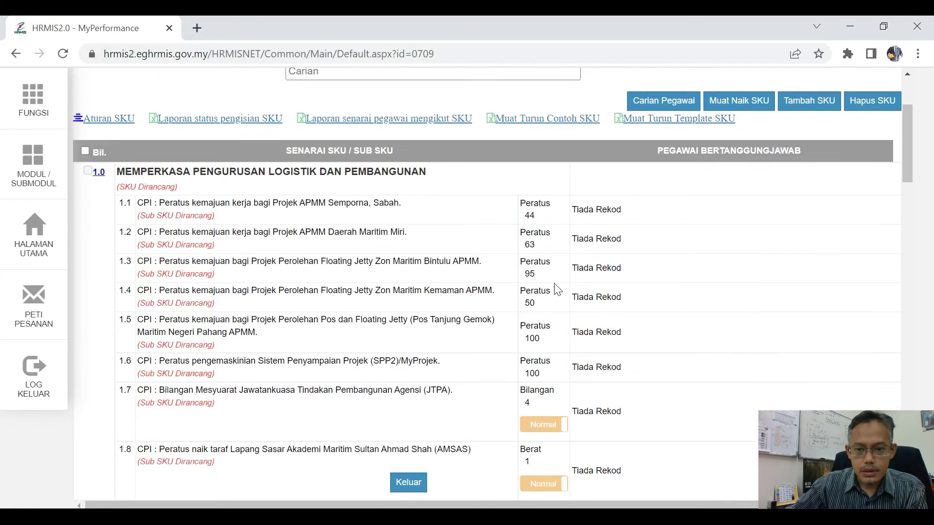
{"action": "scroll", "coordinate": [540, 190], "scroll_direction": "down", "scroll_amount": 3}
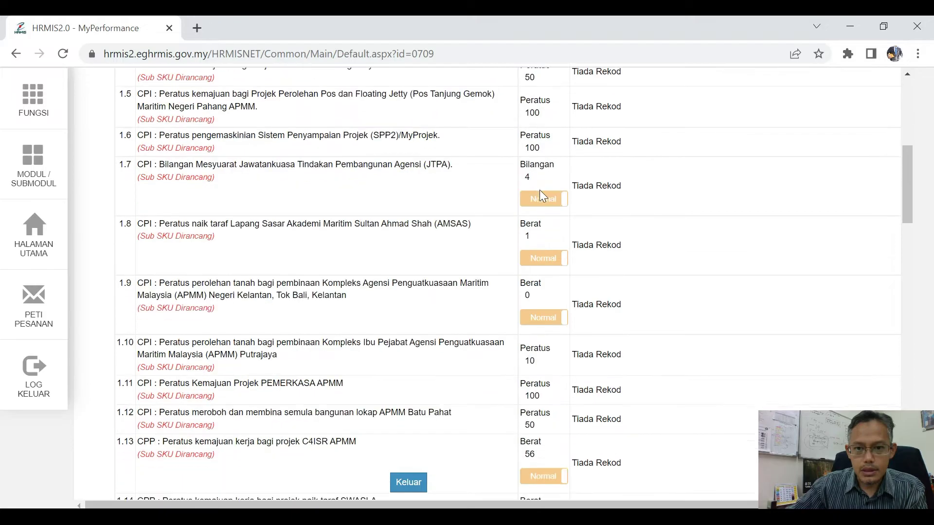
{"action": "scroll", "coordinate": [540, 189], "scroll_direction": "up", "scroll_amount": 10}
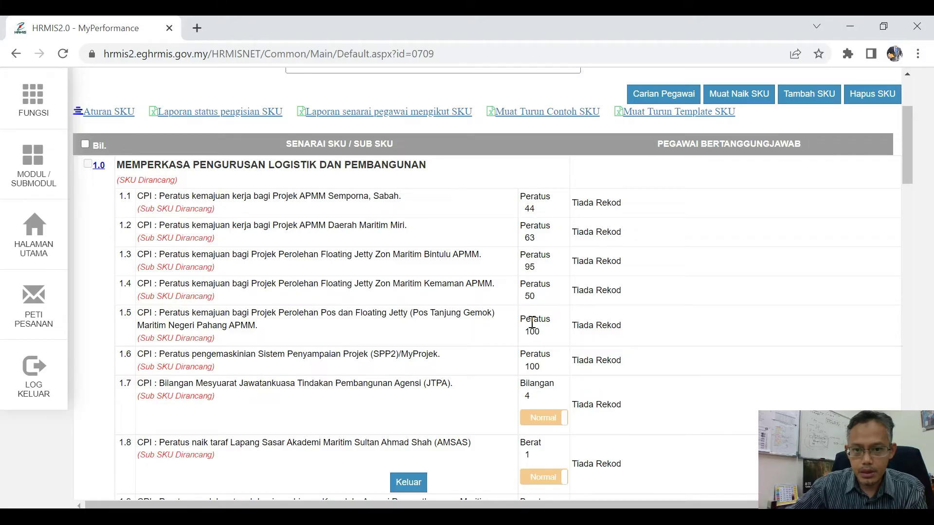
{"action": "scroll", "coordinate": [532, 324], "scroll_direction": "down", "scroll_amount": 12}
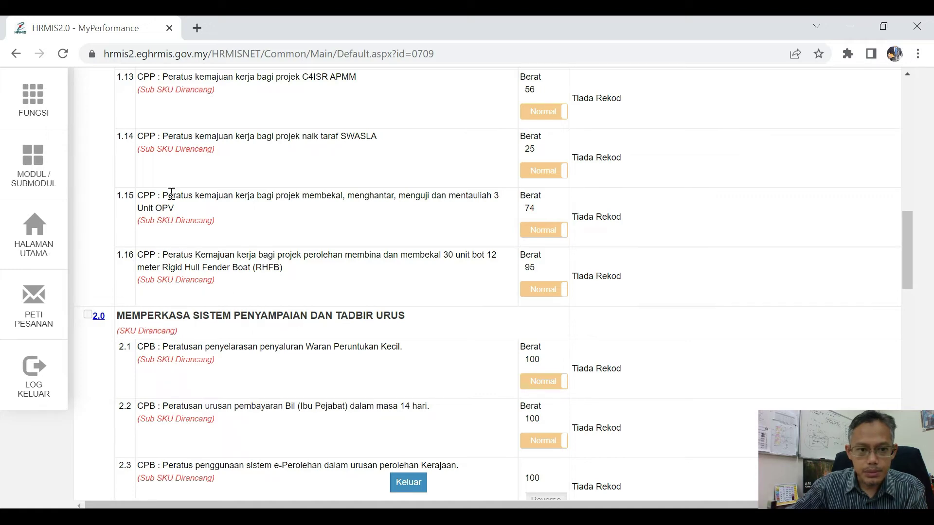
{"action": "scroll", "coordinate": [292, 214], "scroll_direction": "down", "scroll_amount": 4}
{"action": "scroll", "coordinate": [309, 221], "scroll_direction": "up", "scroll_amount": 6}
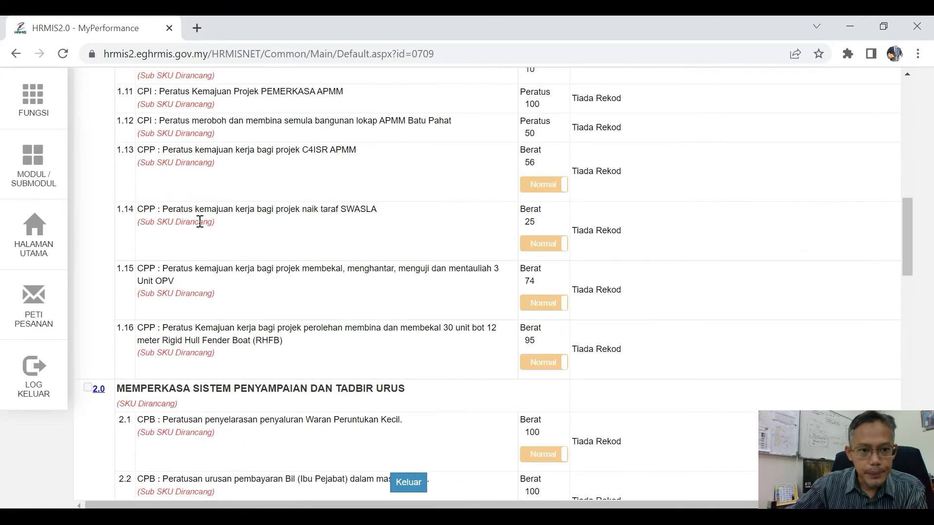
{"action": "double_click", "coordinate": [176, 208]}
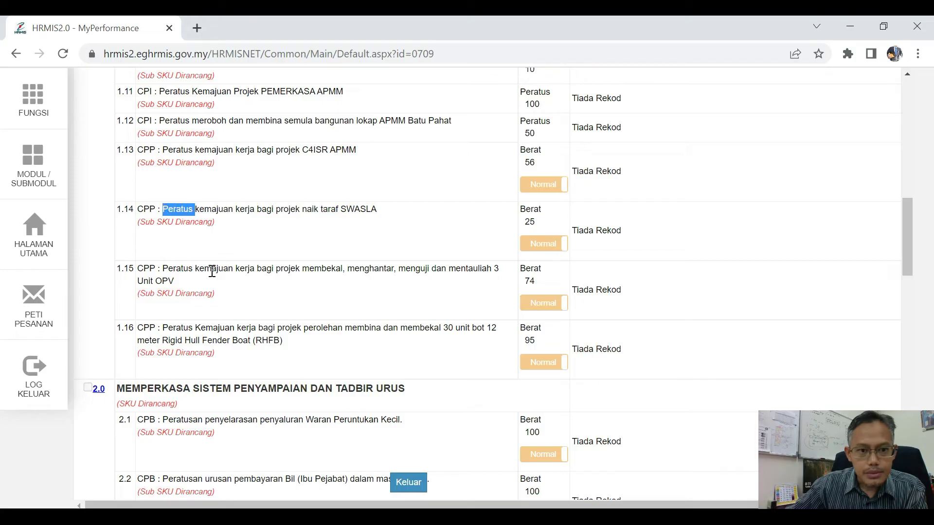
{"action": "scroll", "coordinate": [208, 269], "scroll_direction": "down", "scroll_amount": 1}
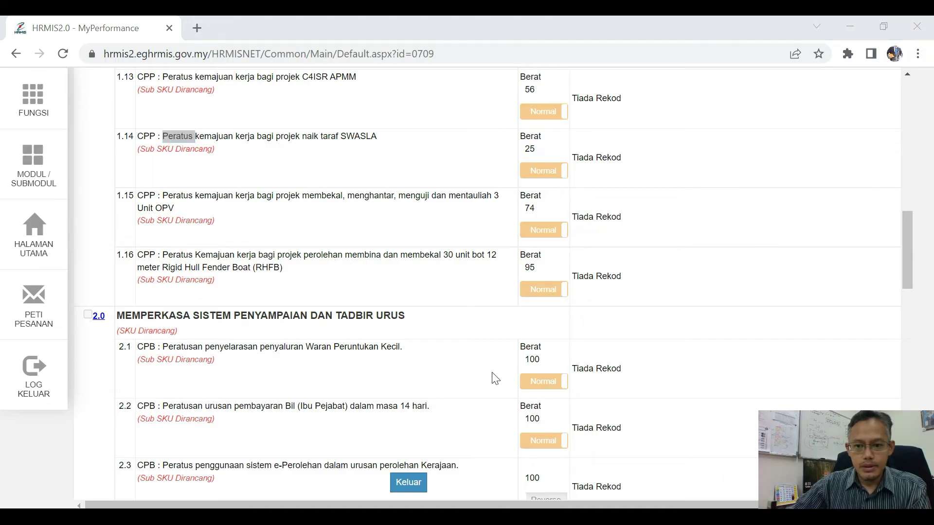
{"action": "scroll", "coordinate": [509, 370], "scroll_direction": "down", "scroll_amount": 5}
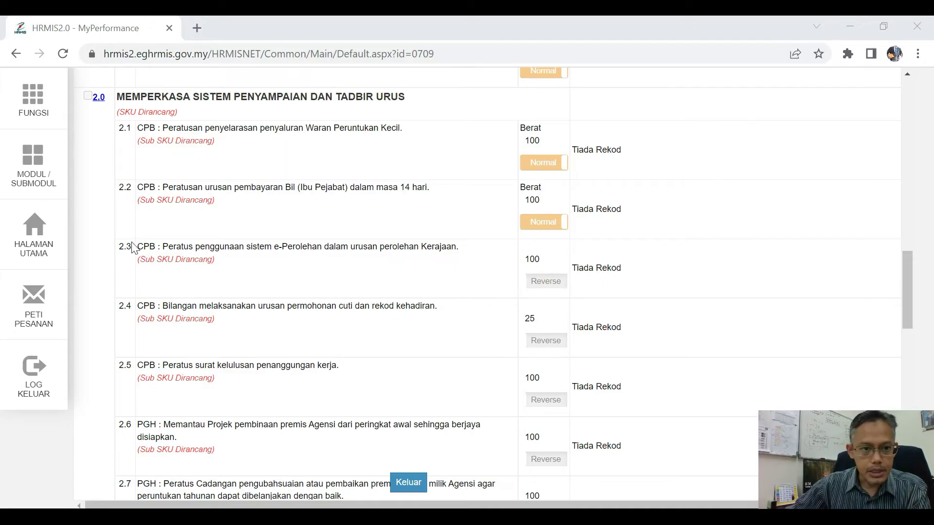
{"action": "scroll", "coordinate": [534, 194], "scroll_direction": "up", "scroll_amount": 7}
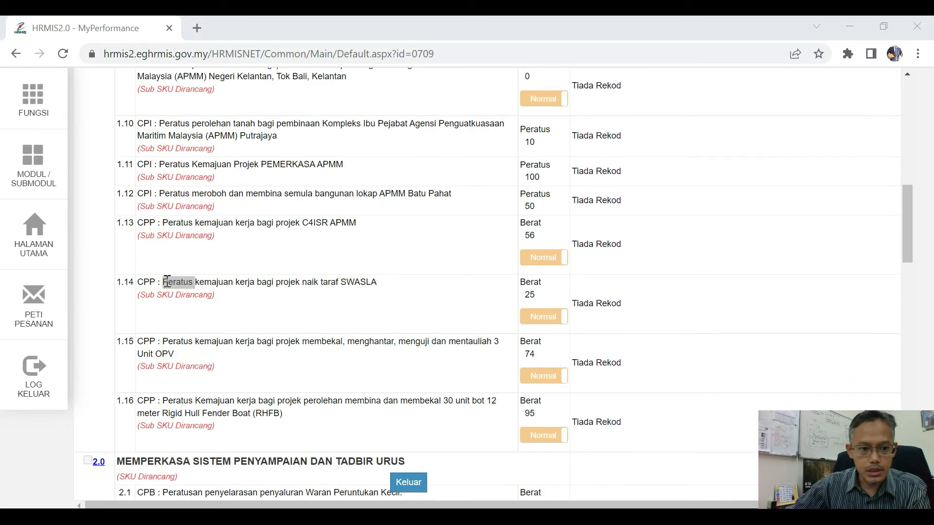
{"action": "scroll", "coordinate": [166, 282], "scroll_direction": "down", "scroll_amount": 6}
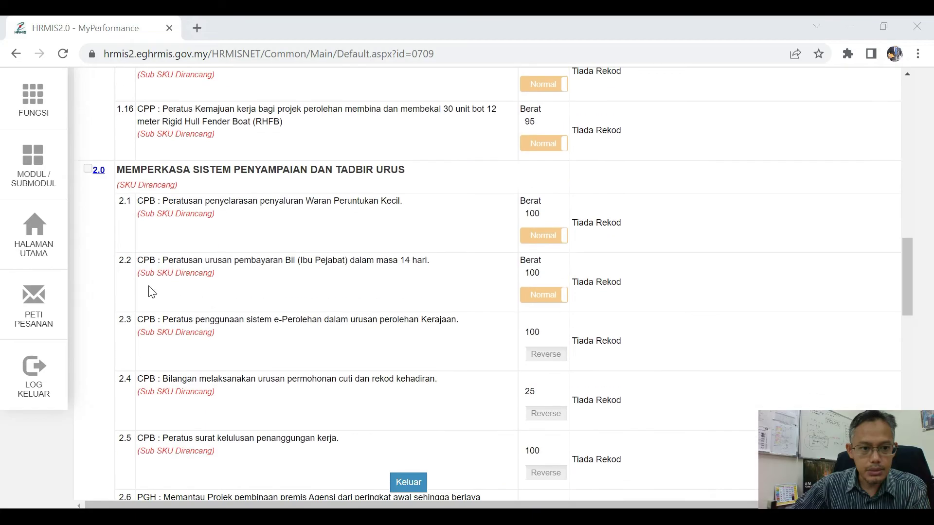
- Open the record of SKU 2.0, MEMPERKASA SISTEM PENYAMPAIAN DAN TADBIR URUS, for inspection and close it
{"action": "left_click", "coordinate": [97, 172]}
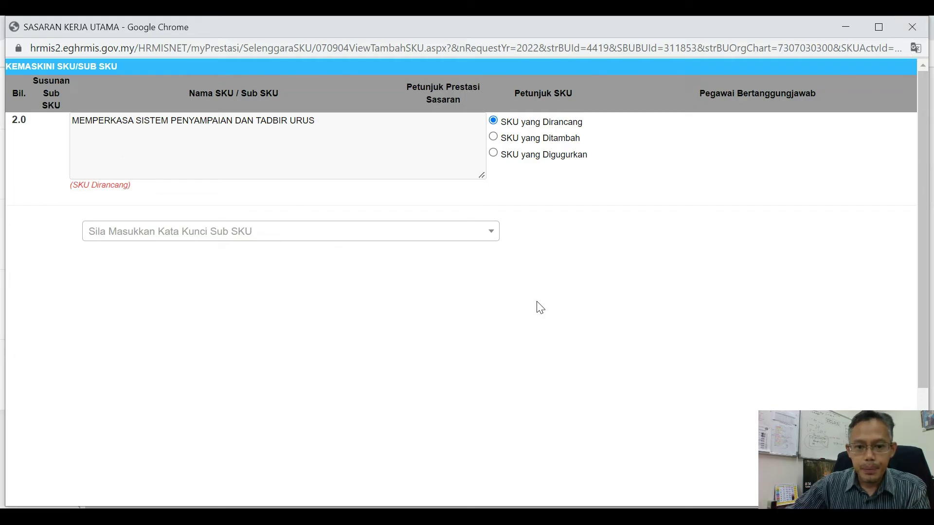
{"action": "scroll", "coordinate": [544, 339], "scroll_direction": "down", "scroll_amount": 3}
{"action": "left_click", "coordinate": [495, 462]}
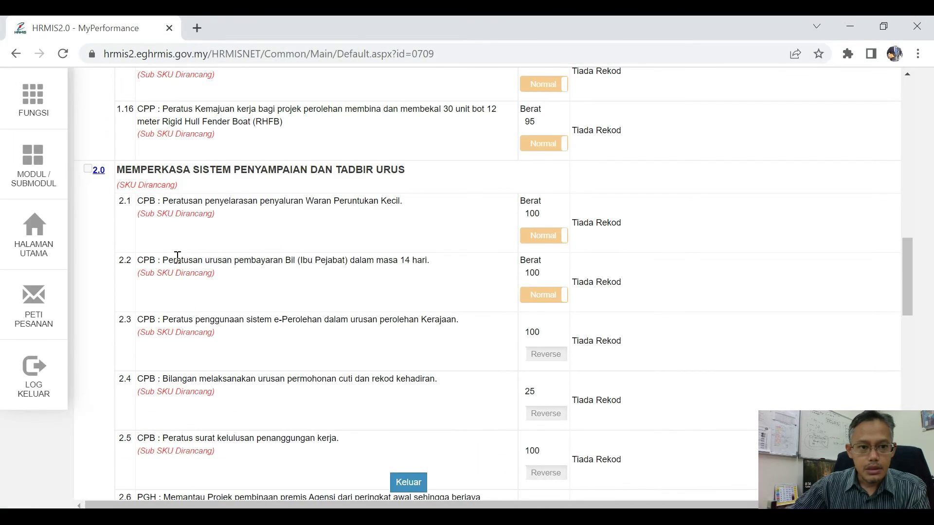
- Reopen the record of SKU 1.0, examine its CPI and CPP sub SKUs for selection boxes and indicators, and close it
{"action": "scroll", "coordinate": [180, 262], "scroll_direction": "up", "scroll_amount": 15}
{"action": "scroll", "coordinate": [399, 263], "scroll_direction": "down", "scroll_amount": 2}
{"action": "scroll", "coordinate": [394, 263], "scroll_direction": "down", "scroll_amount": 3}
{"action": "scroll", "coordinate": [140, 219], "scroll_direction": "up", "scroll_amount": 7}
{"action": "scroll", "coordinate": [117, 151], "scroll_direction": "down", "scroll_amount": 3}
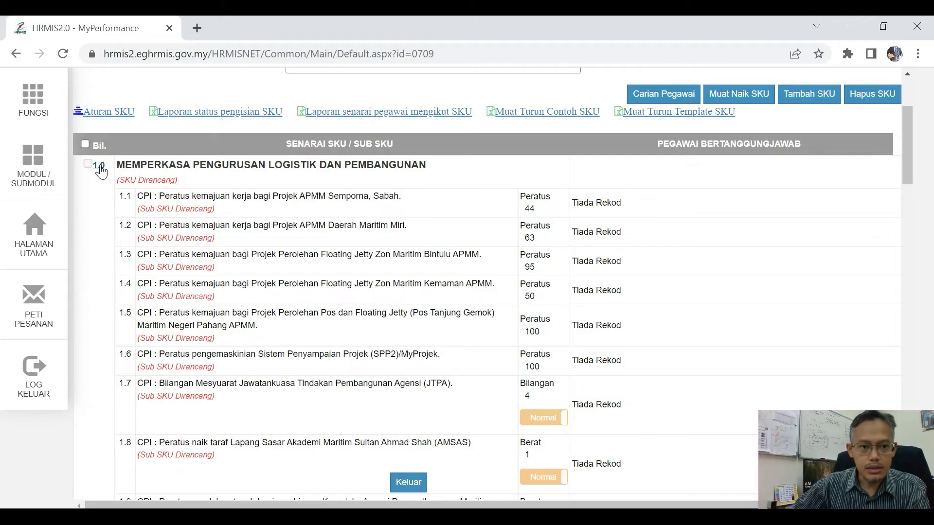
{"action": "left_click", "coordinate": [101, 167]}
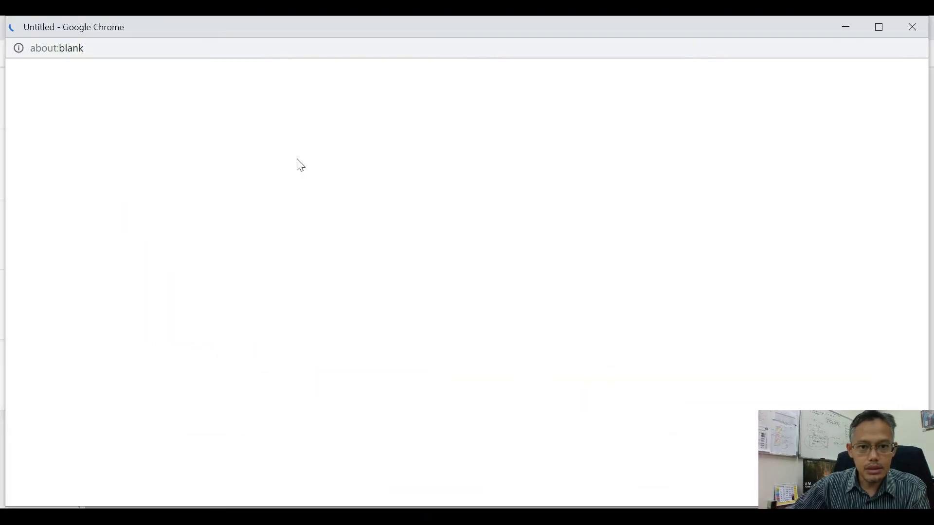
{"action": "scroll", "coordinate": [173, 240], "scroll_direction": "down", "scroll_amount": 15}
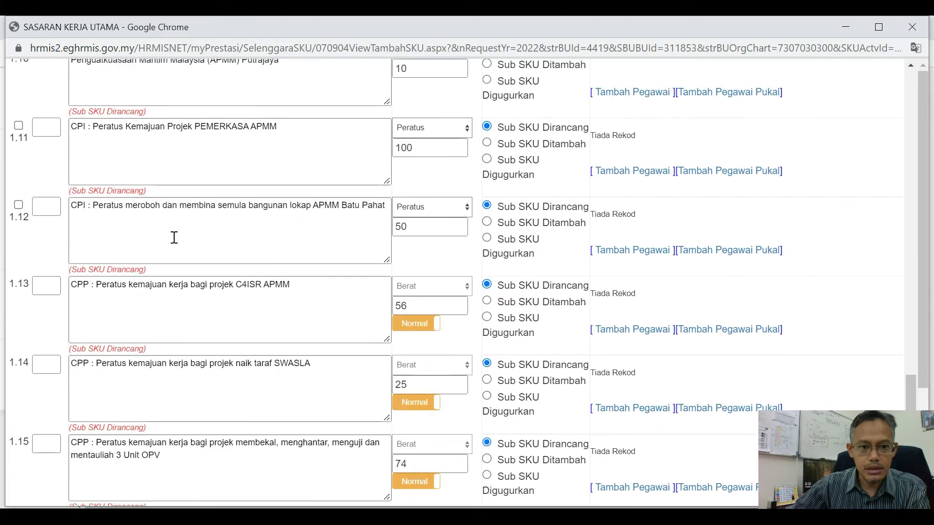
{"action": "scroll", "coordinate": [73, 292], "scroll_direction": "up", "scroll_amount": 8}
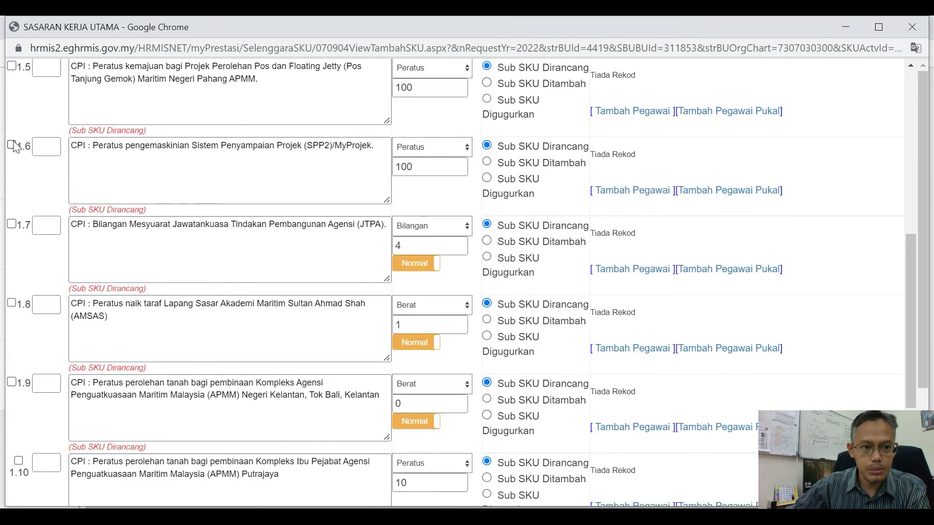
{"action": "scroll", "coordinate": [298, 260], "scroll_direction": "down", "scroll_amount": 12}
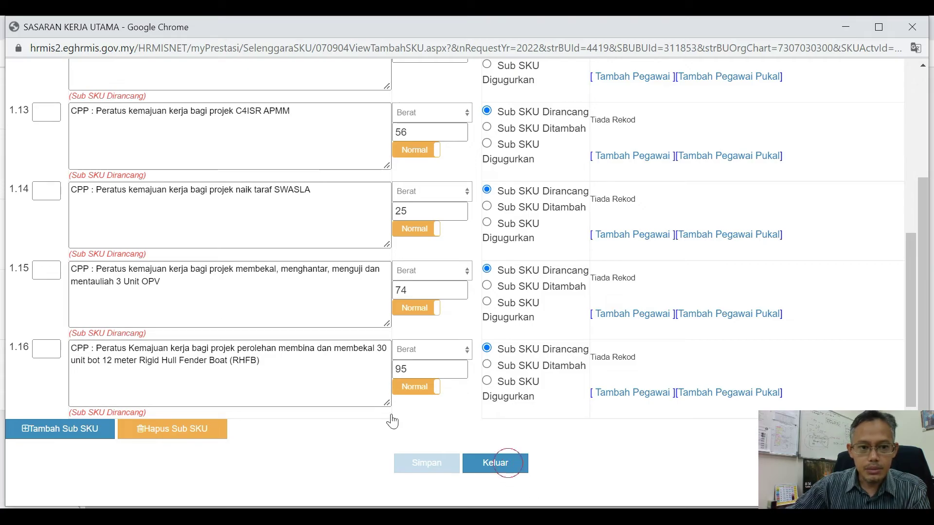
{"action": "left_click", "coordinate": [500, 468]}
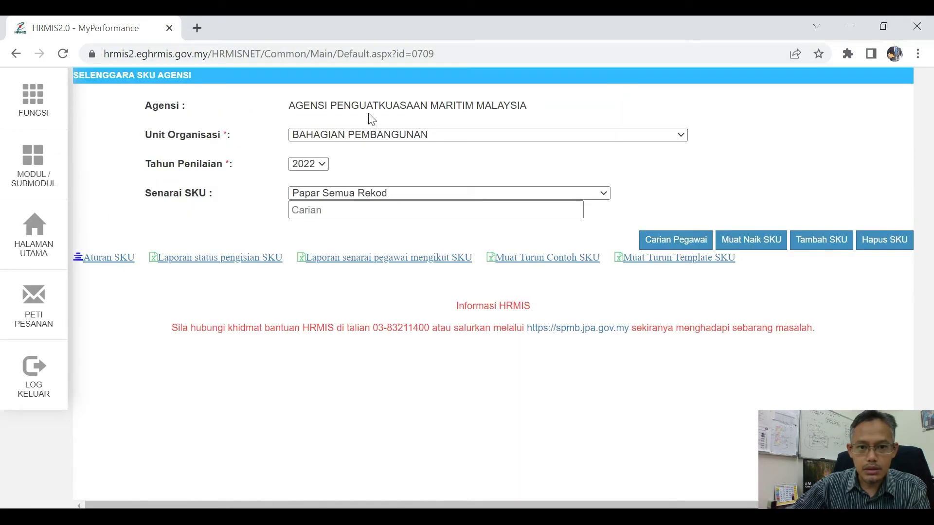
- Request all SKU records with Papar Semua Rekod, reload the page and reopen Selenggara SKU Agensi through Dashboard PENTADBIR
{"action": "left_click", "coordinate": [363, 193]}
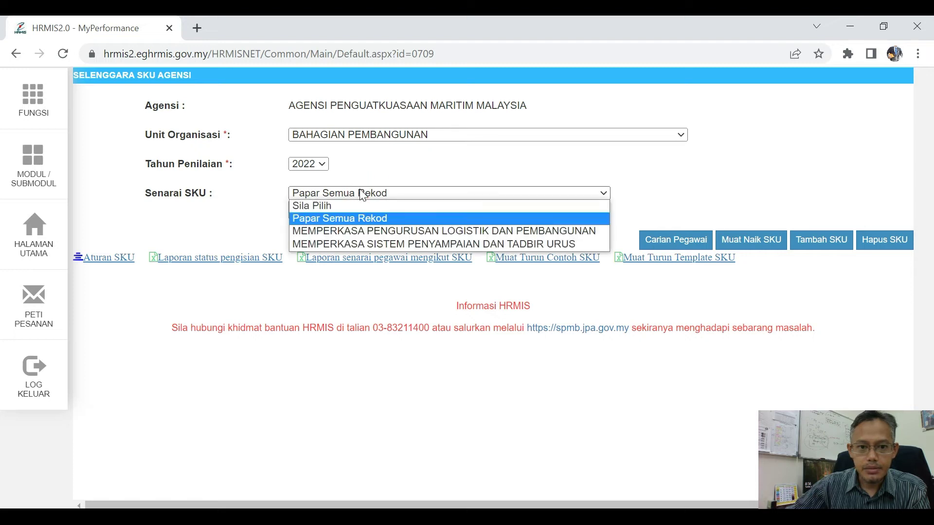
{"action": "left_click", "coordinate": [343, 219]}
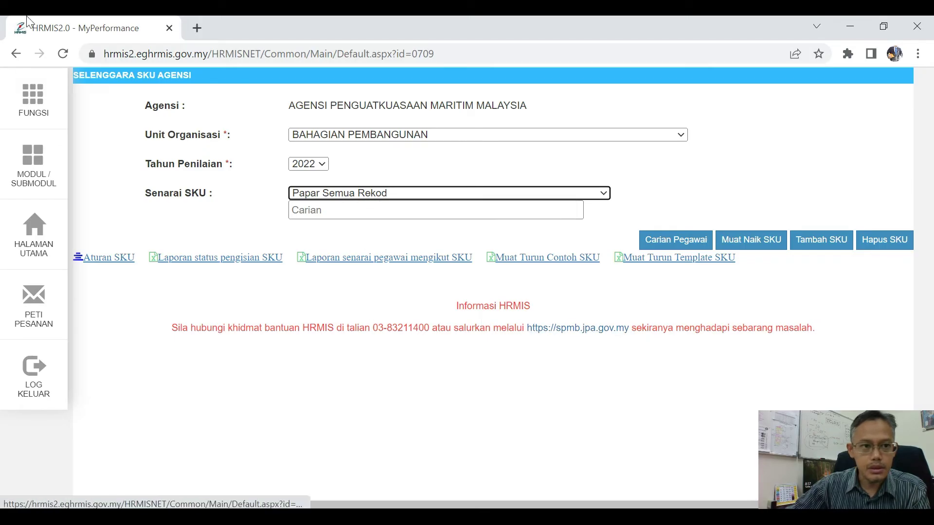
{"action": "left_click", "coordinate": [62, 55]}
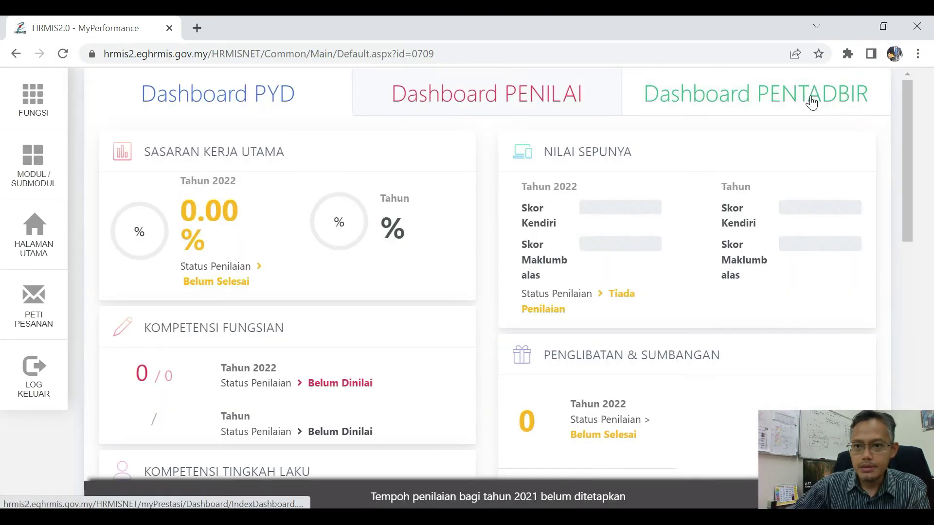
{"action": "left_click", "coordinate": [810, 96]}
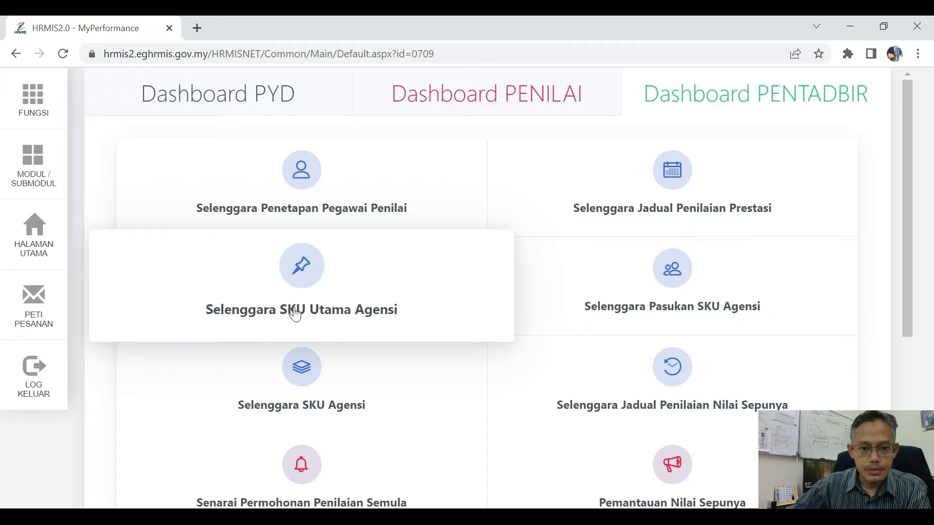
{"action": "left_click", "coordinate": [307, 407]}
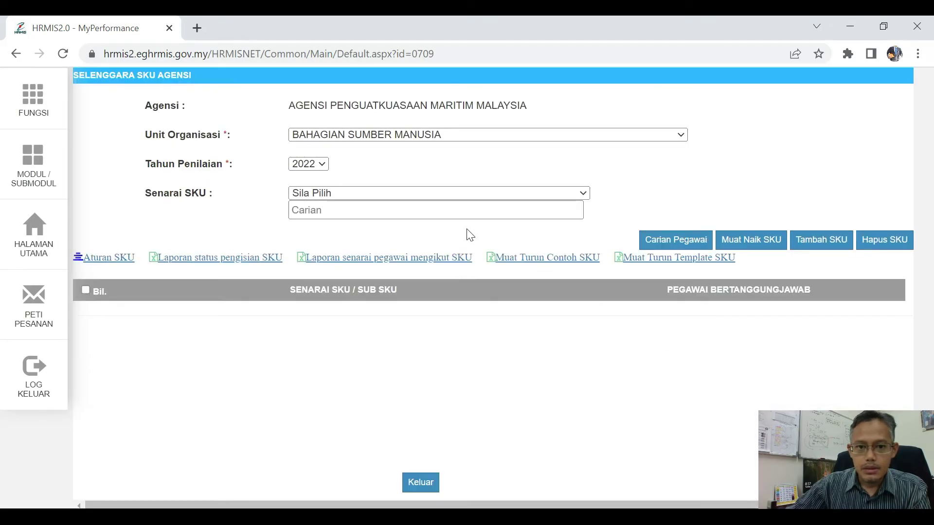
- Set the organisation unit to BAHAGIAN PEMBANGUNAN and list all its 2022 SKU records with Papar Semua Rekod
{"action": "left_click", "coordinate": [419, 135]}
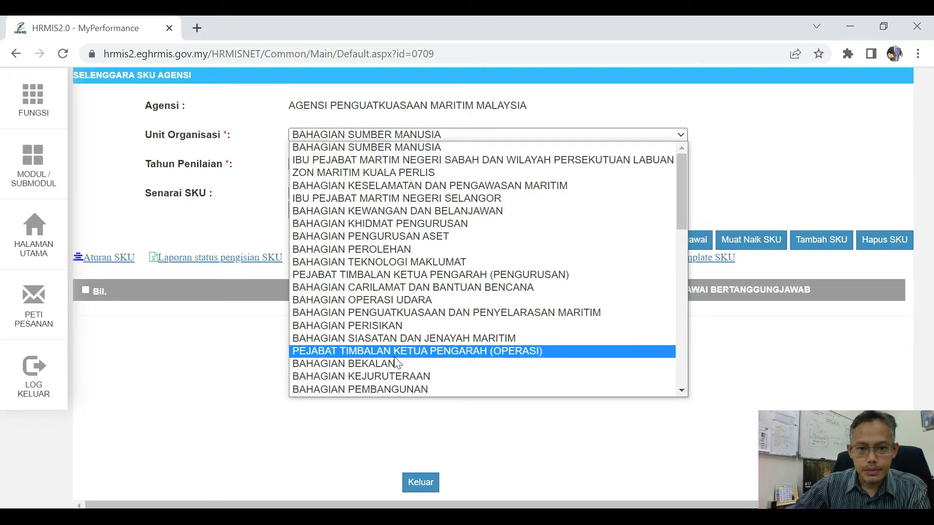
{"action": "scroll", "coordinate": [408, 250], "scroll_direction": "down", "scroll_amount": 5}
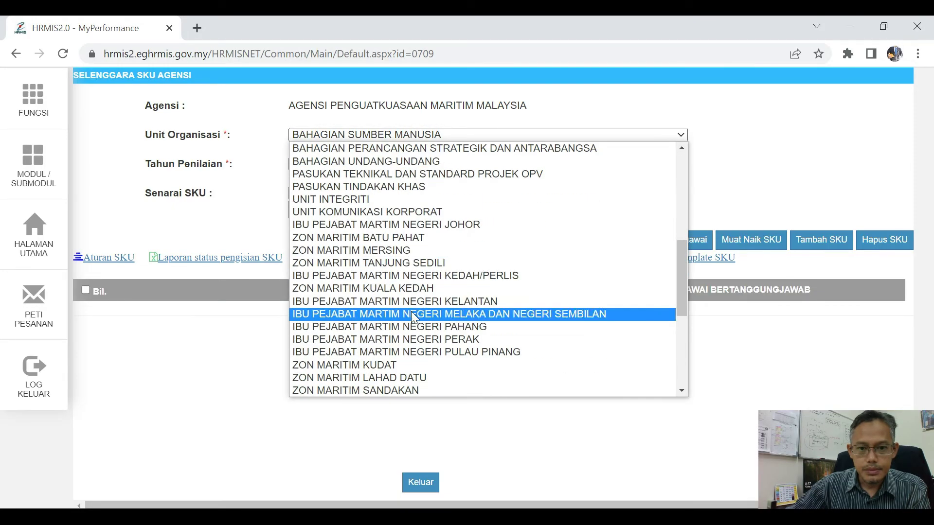
{"action": "scroll", "coordinate": [403, 314], "scroll_direction": "down", "scroll_amount": 6}
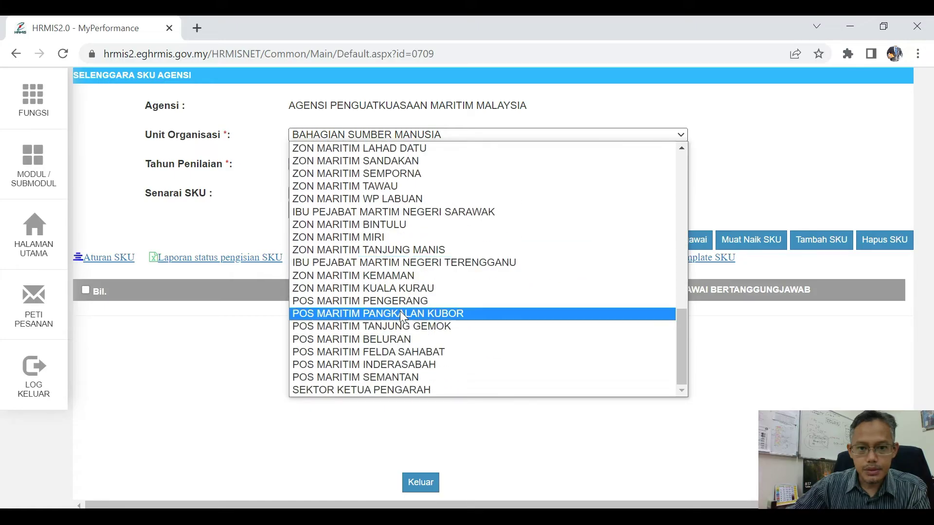
{"action": "scroll", "coordinate": [394, 301], "scroll_direction": "up", "scroll_amount": 10}
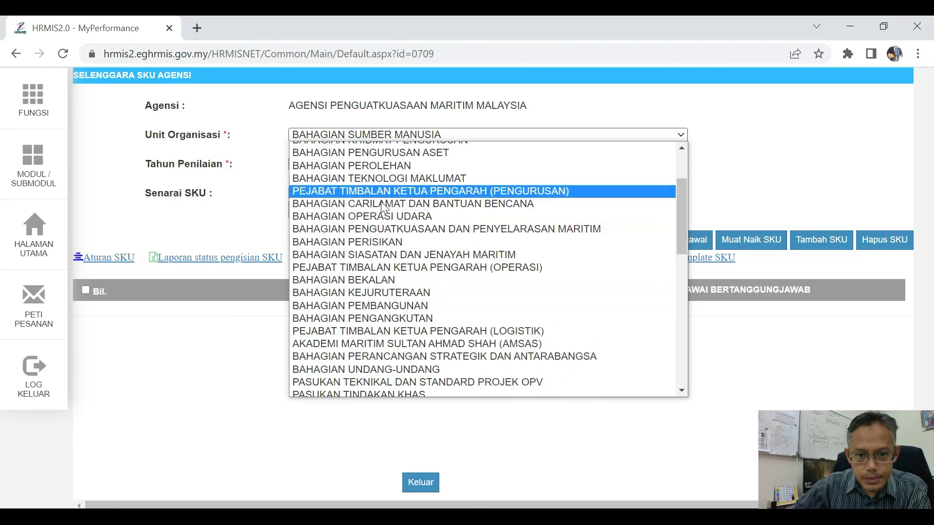
{"action": "left_click", "coordinate": [379, 304]}
{"action": "left_click", "coordinate": [384, 192]}
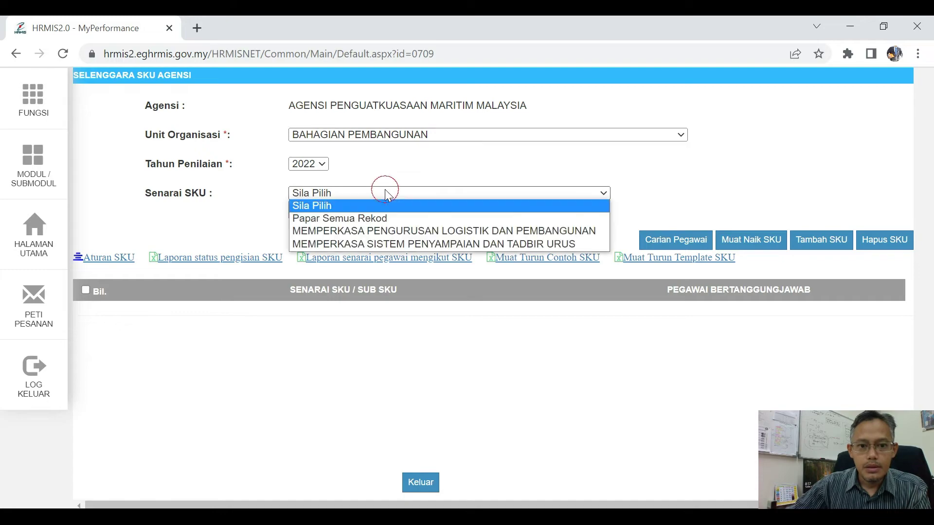
{"action": "left_click", "coordinate": [368, 218]}
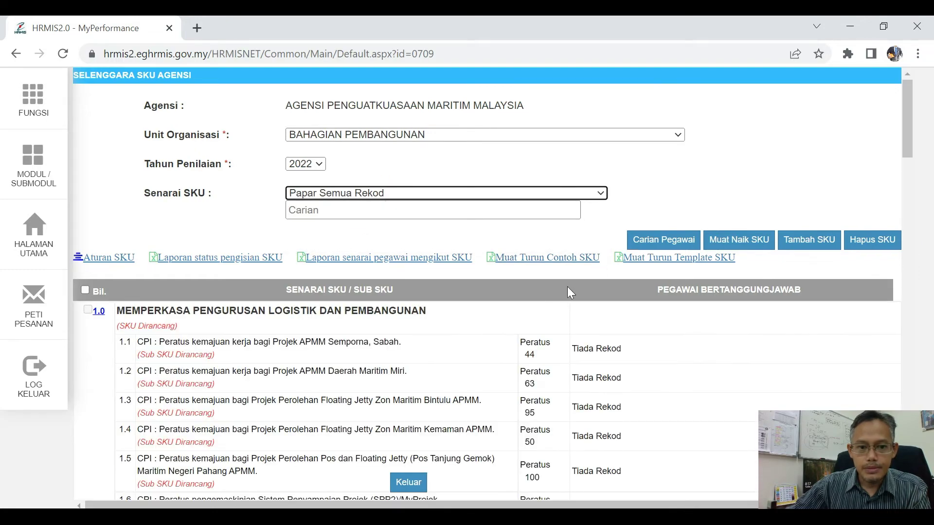
- Open the record of SKU 1.0, examine its sub SKUs, tick and clear two CPI selection boxes, and close it
{"action": "scroll", "coordinate": [568, 291], "scroll_direction": "down", "scroll_amount": 9}
{"action": "scroll", "coordinate": [304, 300], "scroll_direction": "up", "scroll_amount": 7}
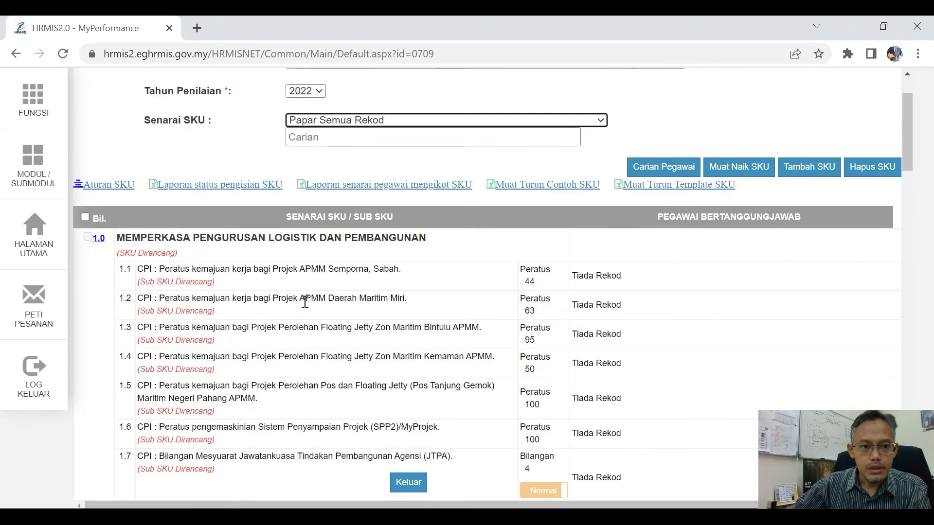
{"action": "left_click", "coordinate": [99, 241]}
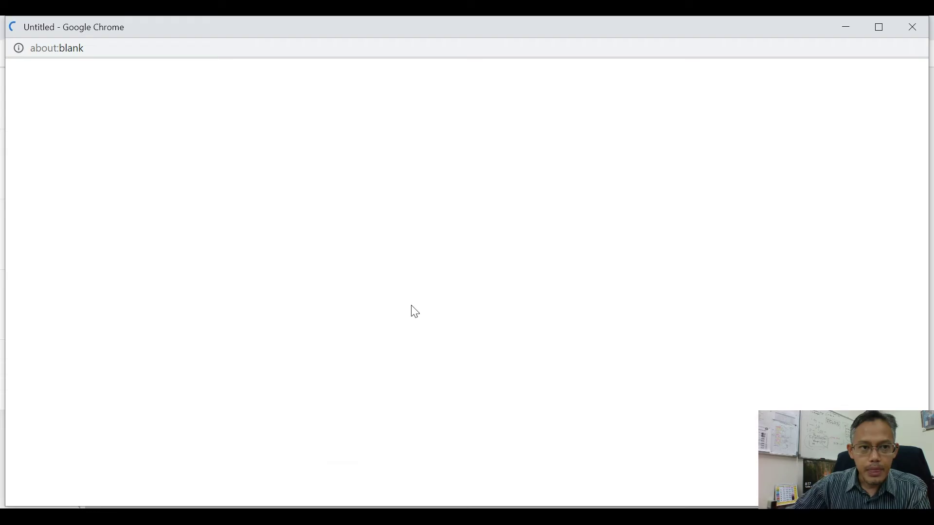
{"action": "scroll", "coordinate": [141, 215], "scroll_direction": "down", "scroll_amount": 3}
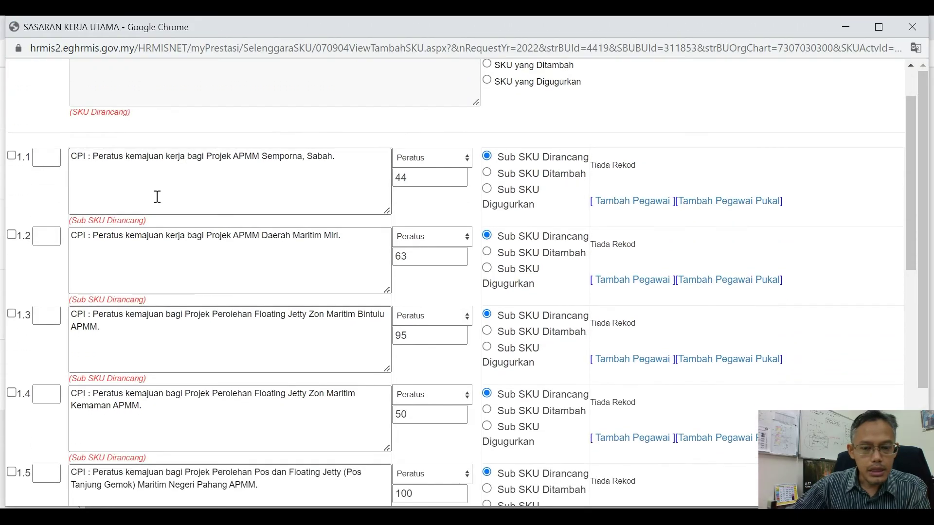
{"action": "scroll", "coordinate": [206, 193], "scroll_direction": "down", "scroll_amount": 16}
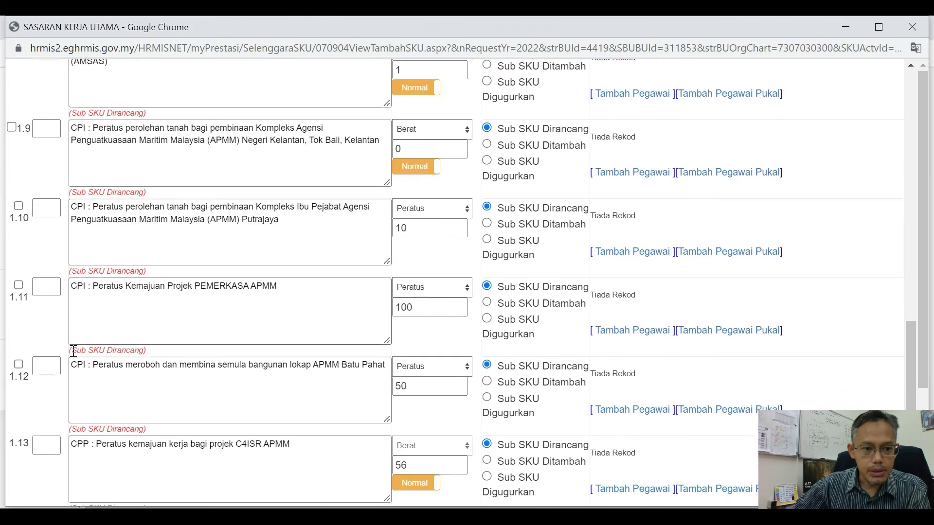
{"action": "left_click", "coordinate": [18, 181]}
{"action": "left_click", "coordinate": [18, 103]}
{"action": "left_click", "coordinate": [19, 182]}
{"action": "left_click", "coordinate": [19, 102]}
{"action": "scroll", "coordinate": [681, 146], "scroll_direction": "up", "scroll_amount": 2}
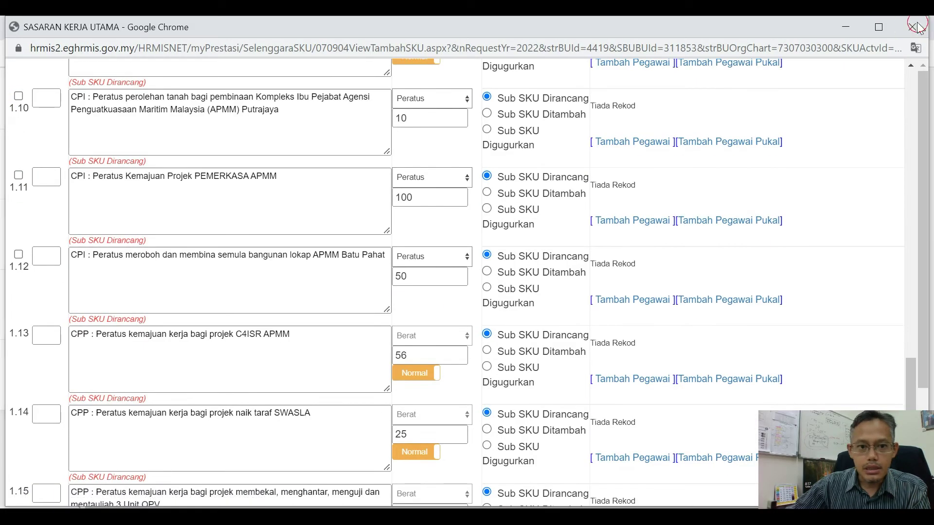
{"action": "left_click", "coordinate": [912, 27]}
- Open the record of SKU 2.0, MEMPERKASA SISTEM PENYAMPAIAN DAN TADBIR URUS, inspect its sub SKU keyword search, and exit
{"action": "scroll", "coordinate": [274, 240], "scroll_direction": "down", "scroll_amount": 15}
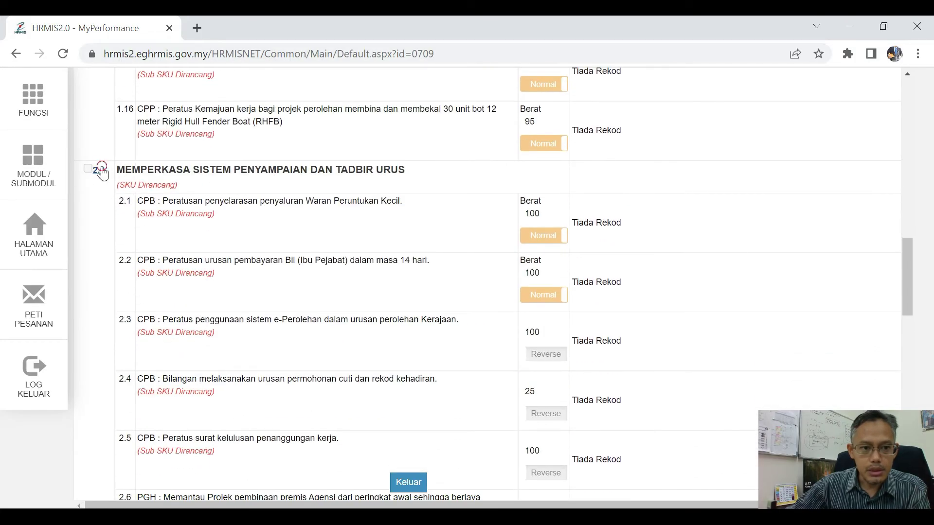
{"action": "left_click", "coordinate": [99, 170]}
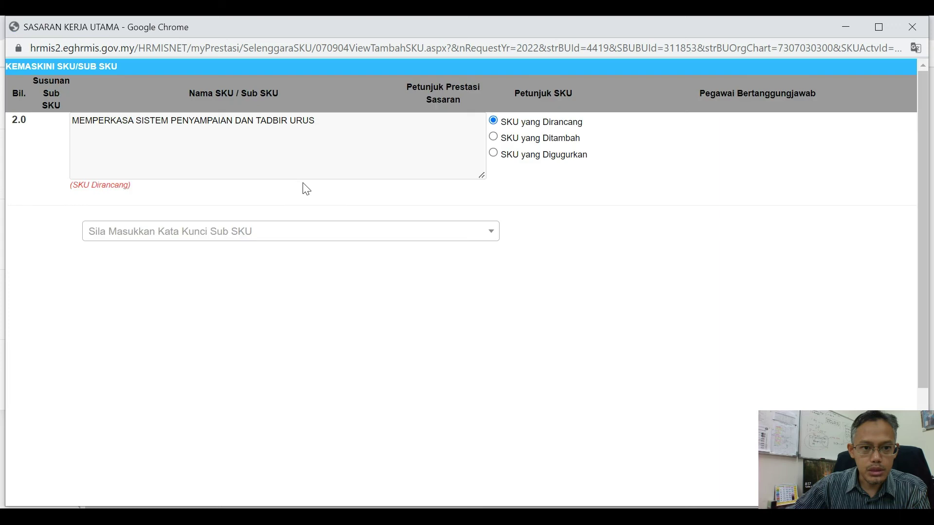
{"action": "left_click", "coordinate": [333, 233]}
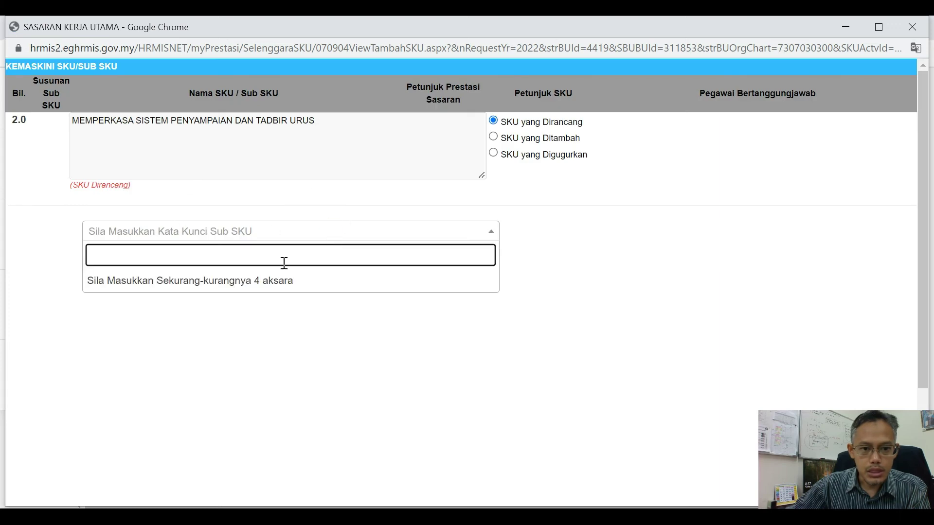
{"action": "scroll", "coordinate": [509, 260], "scroll_direction": "down", "scroll_amount": 3}
{"action": "left_click", "coordinate": [540, 238]}
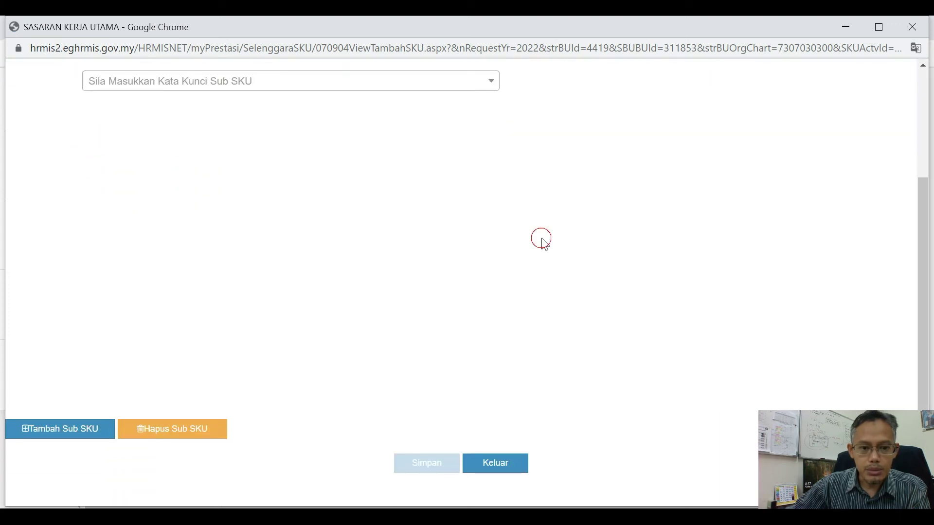
{"action": "left_click", "coordinate": [493, 461]}
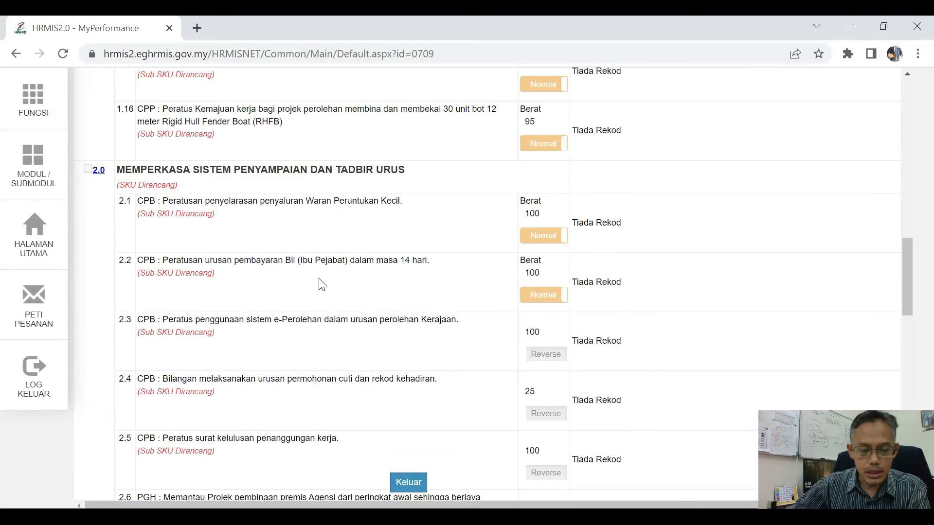
- Look through the sub SKUs listed under SKU 2.0, reopen its record to check the keyword search again, and exit
{"action": "scroll", "coordinate": [292, 251], "scroll_direction": "down", "scroll_amount": 20}
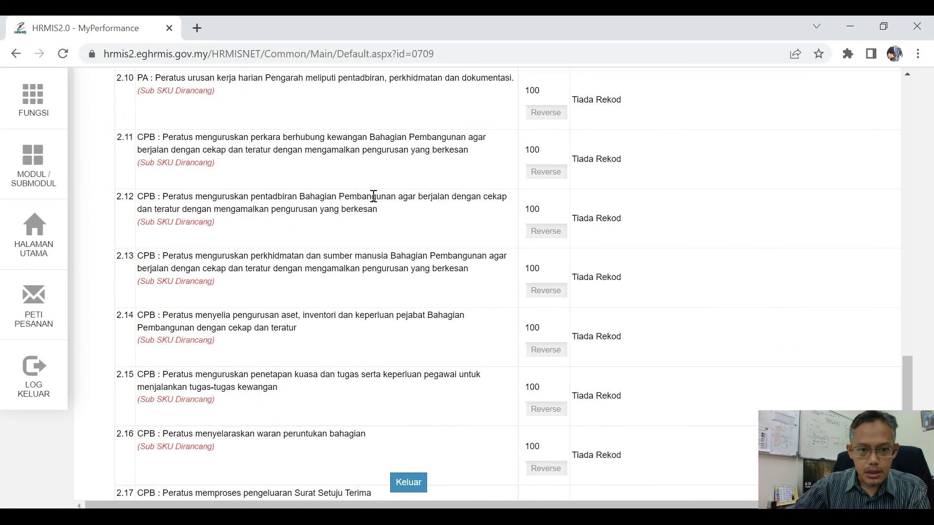
{"action": "scroll", "coordinate": [266, 178], "scroll_direction": "up", "scroll_amount": 20}
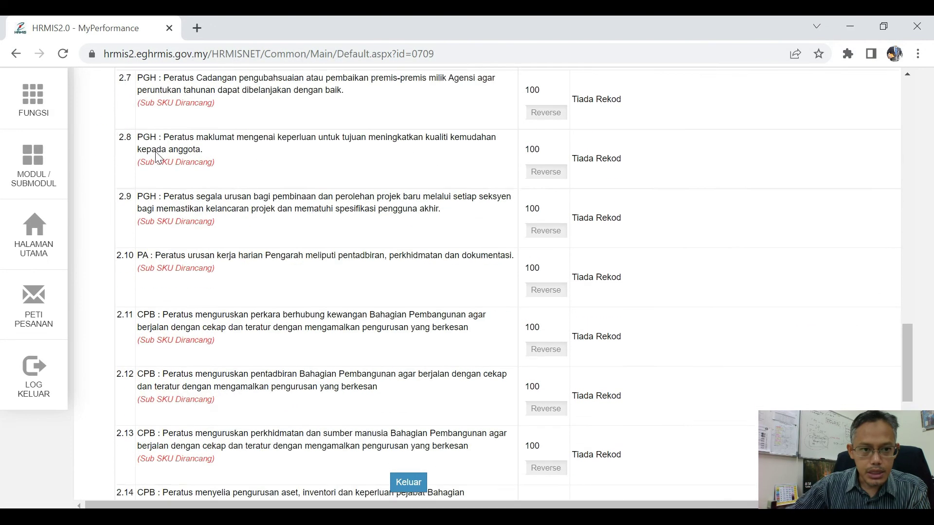
{"action": "left_click", "coordinate": [102, 166]}
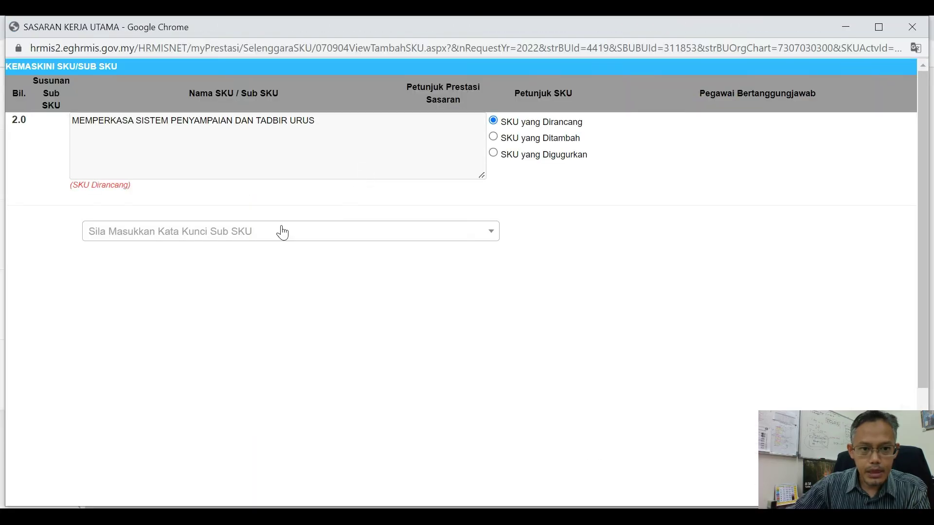
{"action": "left_click", "coordinate": [169, 236]}
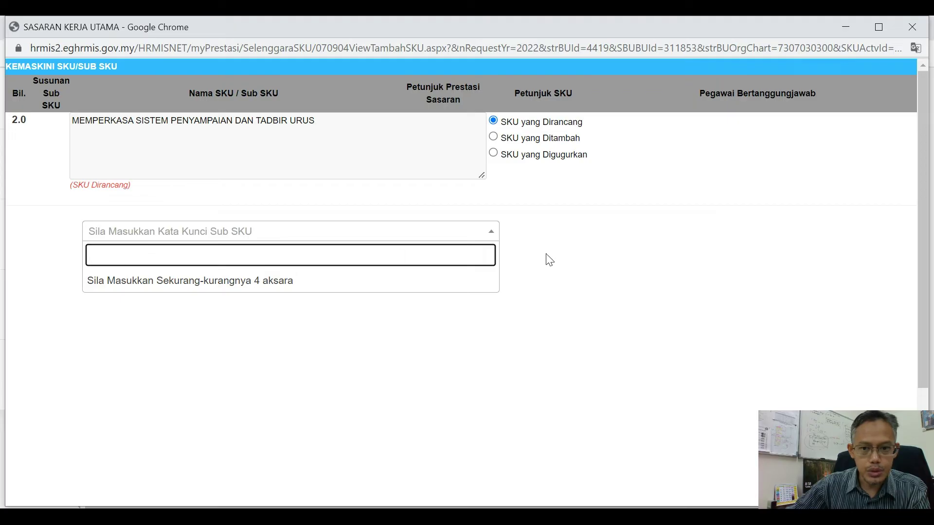
{"action": "left_click", "coordinate": [681, 240]}
{"action": "scroll", "coordinate": [674, 321], "scroll_direction": "down", "scroll_amount": 3}
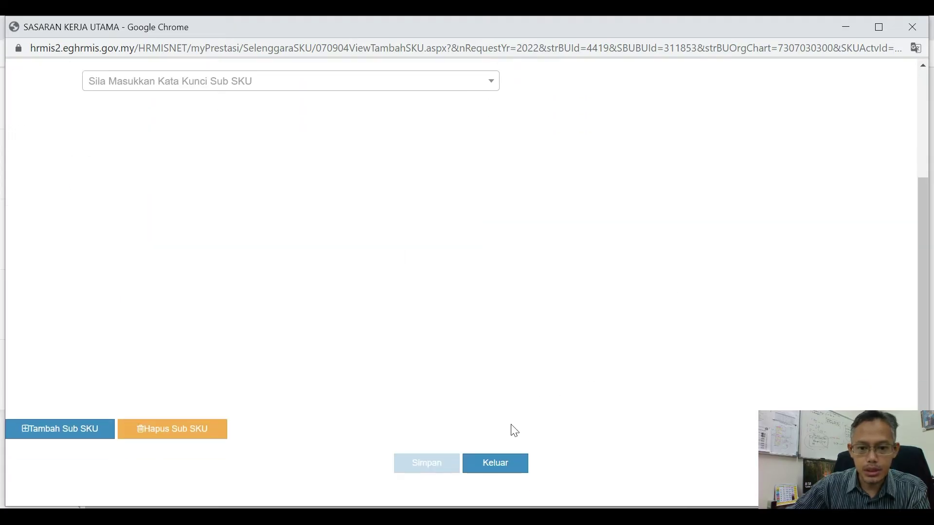
{"action": "left_click", "coordinate": [496, 465]}
- Find sub SKU 2.3 in the list and copy its name, "Peratus penggunaan sistem e-Perolehan dalam urusan perolehan Kerajaan"
{"action": "scroll", "coordinate": [252, 316], "scroll_direction": "down", "scroll_amount": 3}
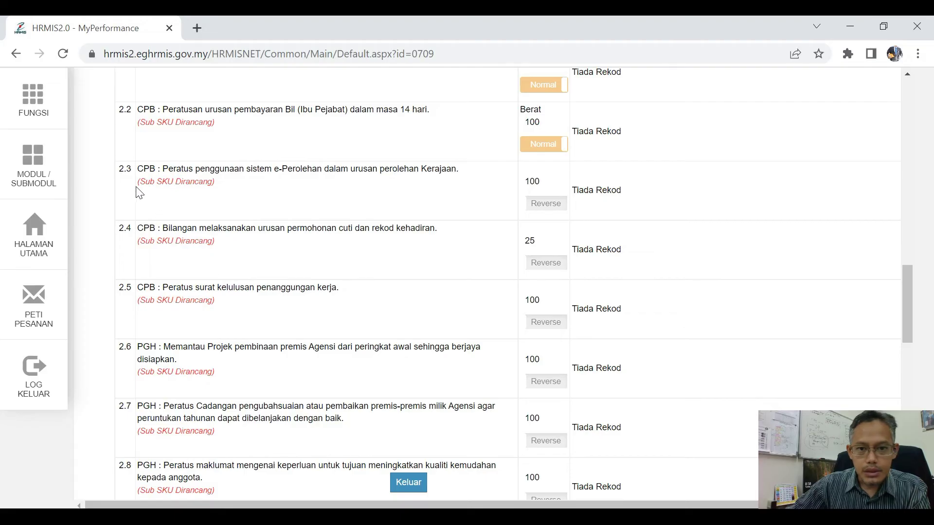
{"action": "scroll", "coordinate": [231, 229], "scroll_direction": "down", "scroll_amount": 13}
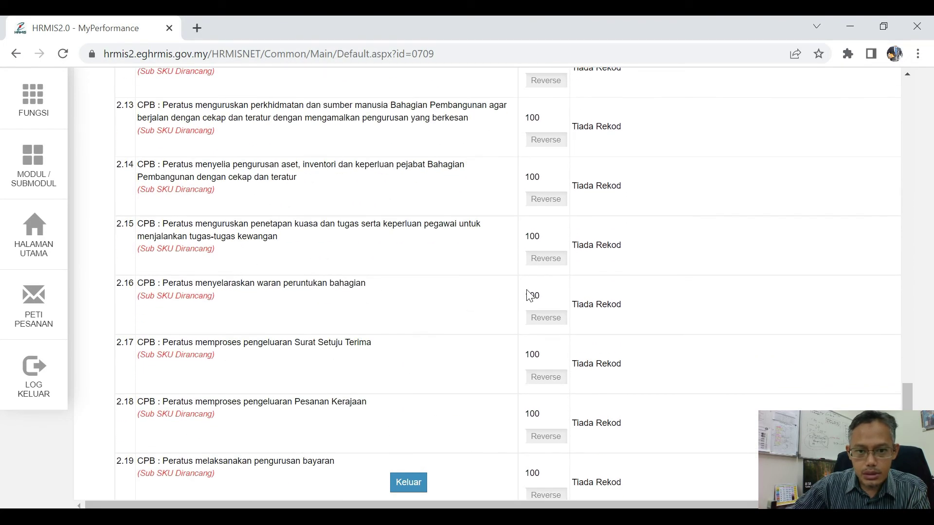
{"action": "scroll", "coordinate": [168, 207], "scroll_direction": "up", "scroll_amount": 5}
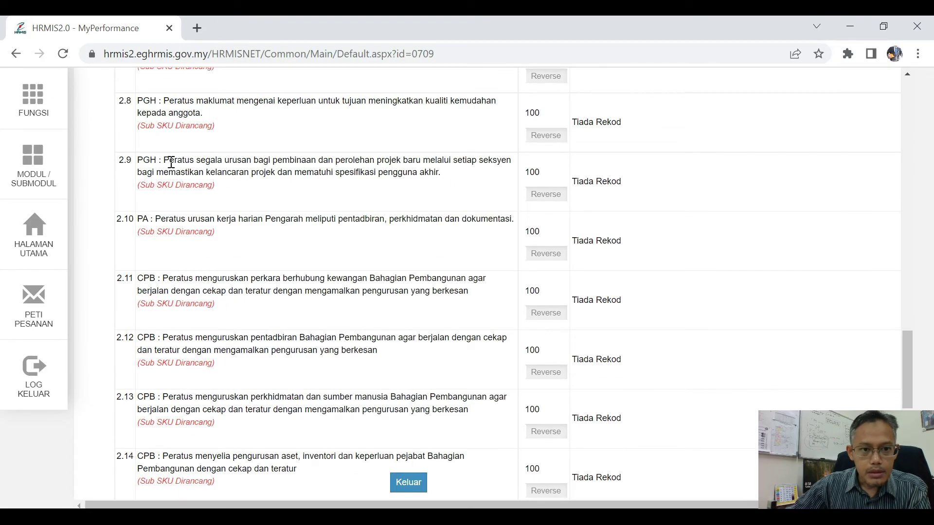
{"action": "scroll", "coordinate": [332, 195], "scroll_direction": "up", "scroll_amount": 1}
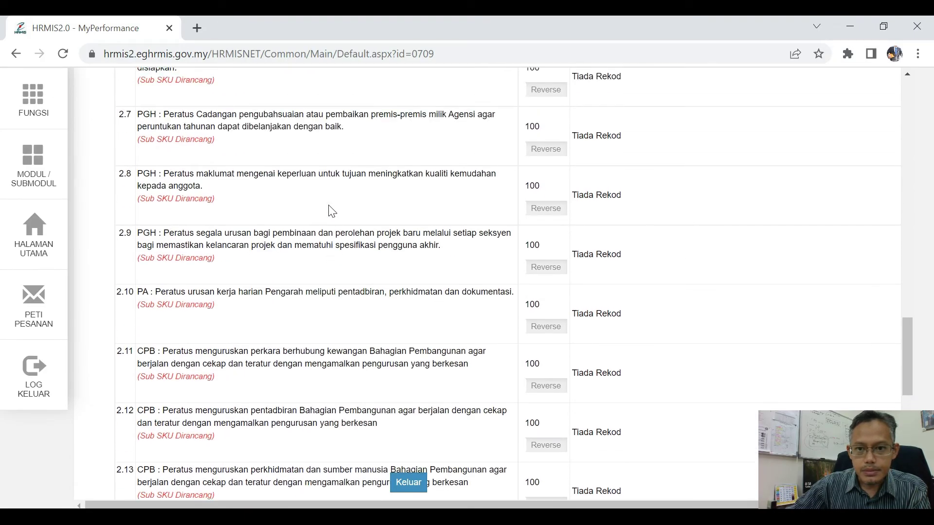
{"action": "scroll", "coordinate": [355, 188], "scroll_direction": "up", "scroll_amount": 3}
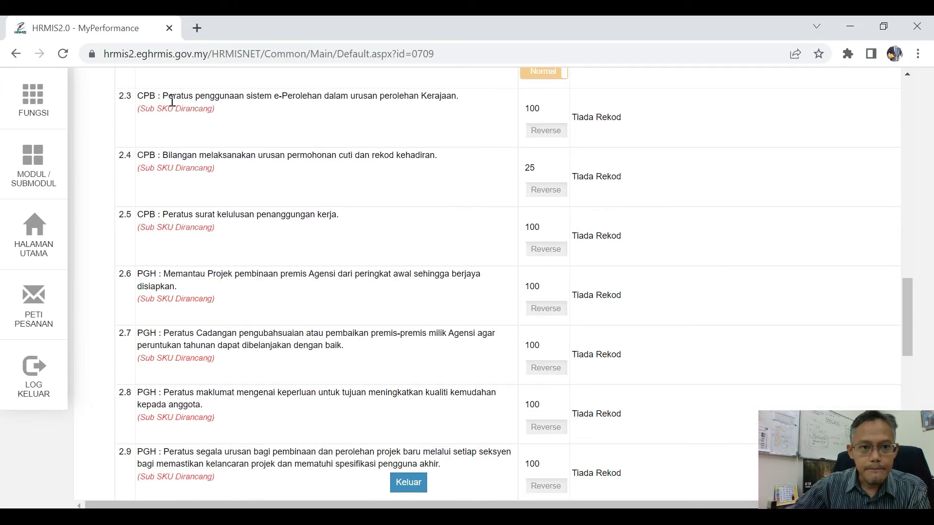
{"action": "left_click_drag", "start_coordinate": [163, 96], "coordinate": [450, 92]}
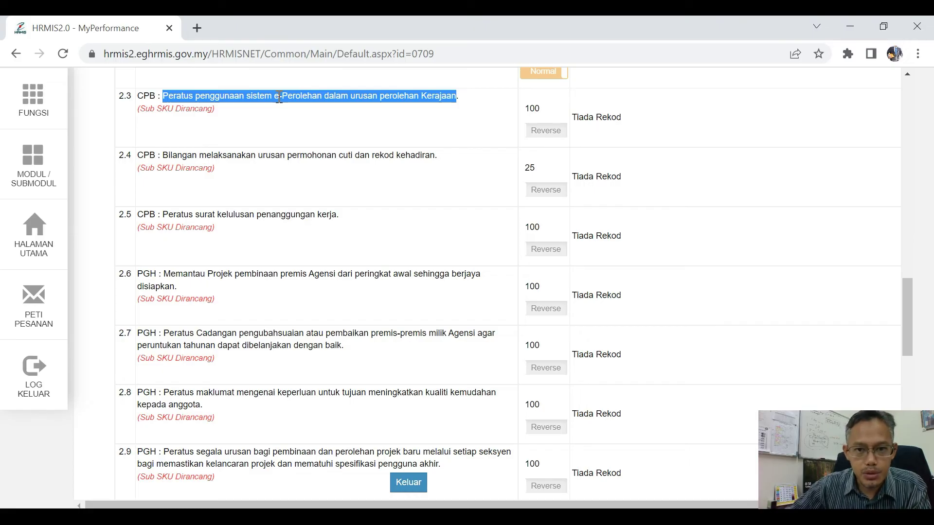
- In SKU 2.0's record, search sub SKUs for "Peratus penggunaan sistem e-Perolehan dalam urusan perolehan Kerajaan" and load the matching CPB entry
{"action": "scroll", "coordinate": [317, 271], "scroll_direction": "up", "scroll_amount": 7}
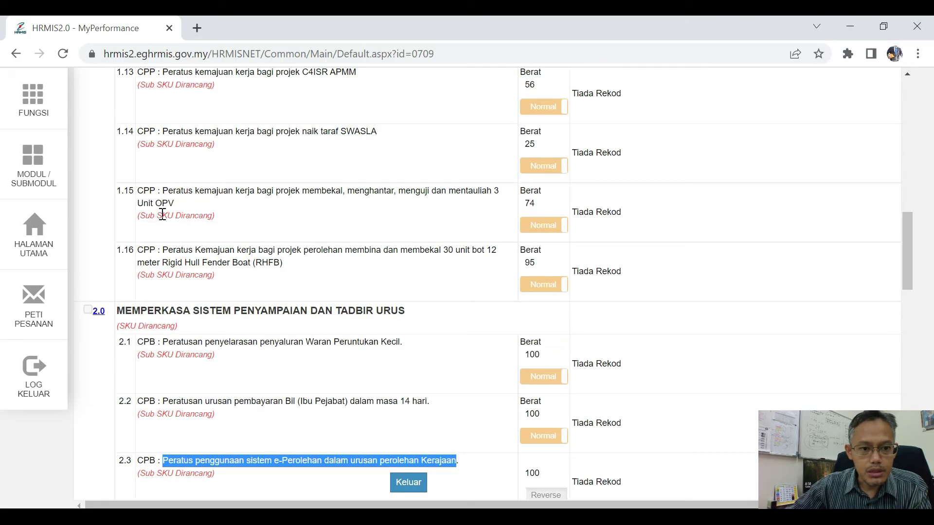
{"action": "left_click", "coordinate": [98, 312]}
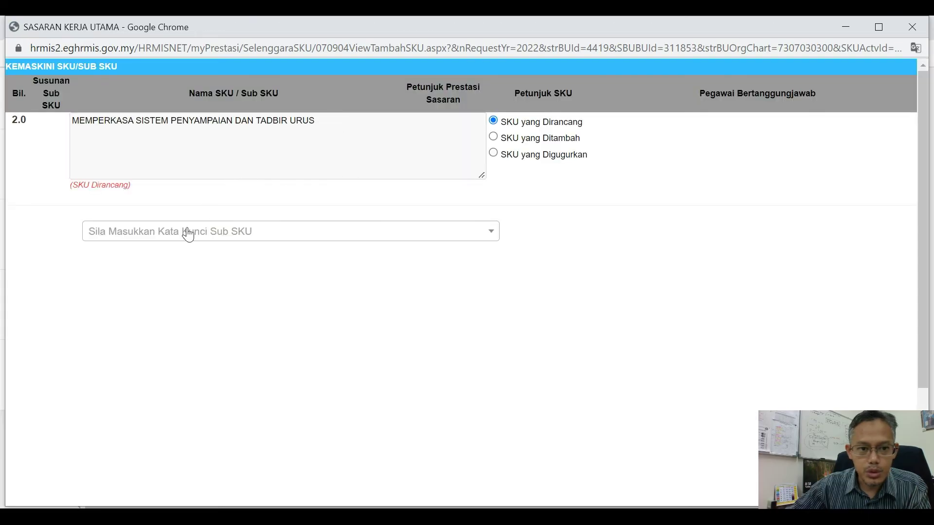
{"action": "left_click", "coordinate": [181, 237]}
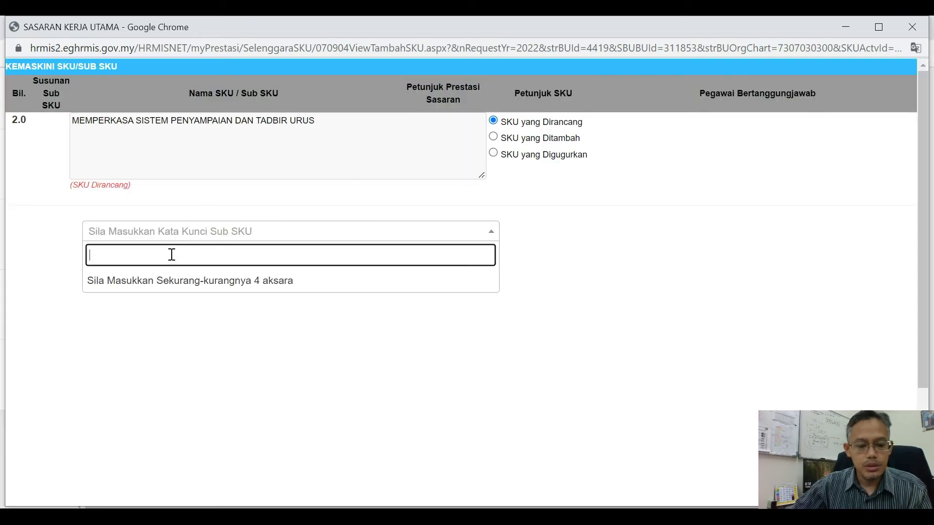
{"action": "type", "text": "Peratus penggunaan sistem e-Perolehan dalam urusan perolehan Kerajaan"}
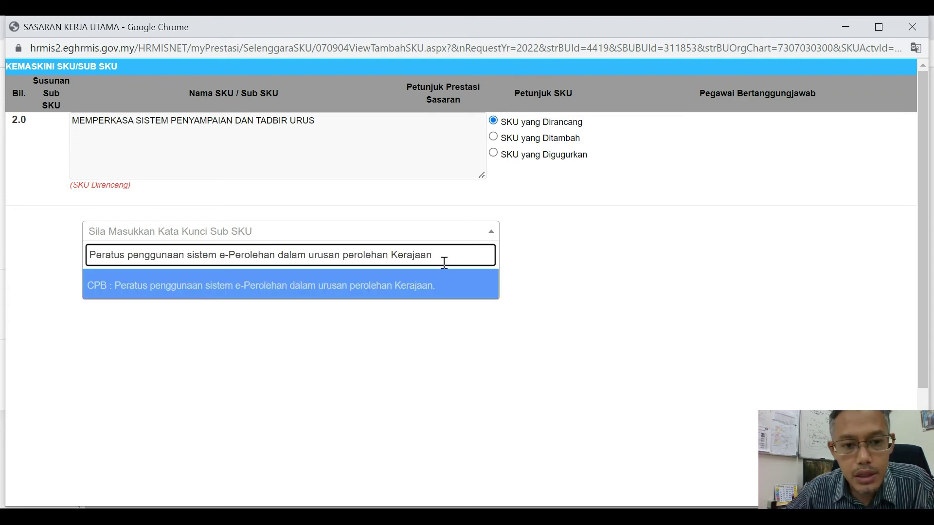
{"action": "left_click", "coordinate": [307, 348]}
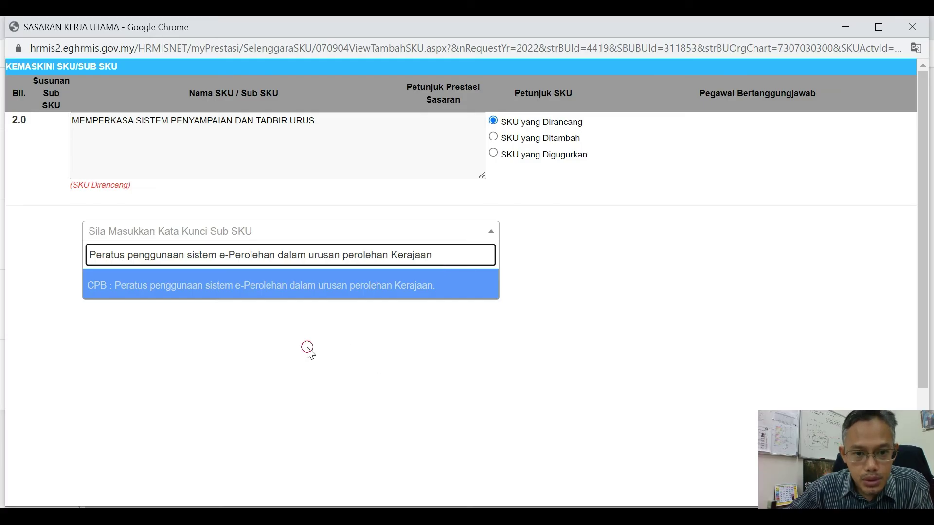
{"action": "left_click", "coordinate": [200, 234]}
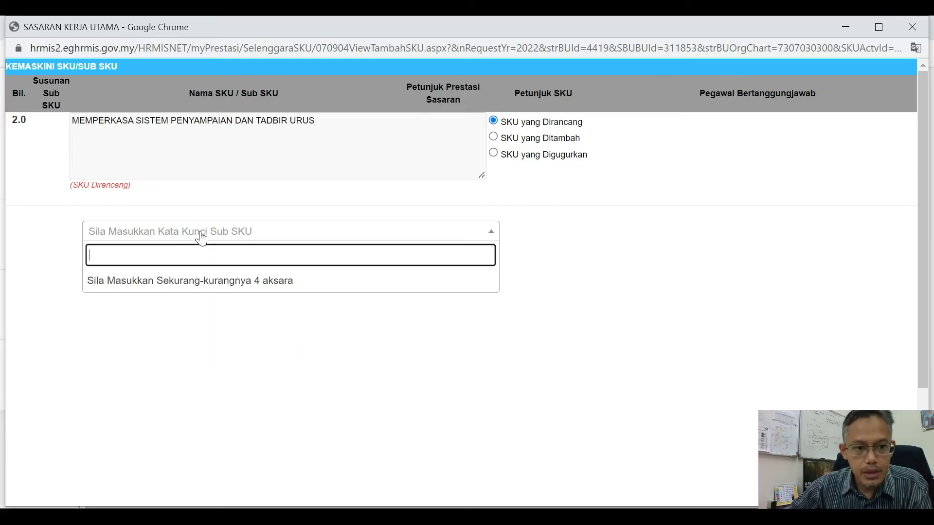
{"action": "type", "text": "Peratus penggunaan sistem e-Perolehan dalam urusan perolehan Kerajaan"}
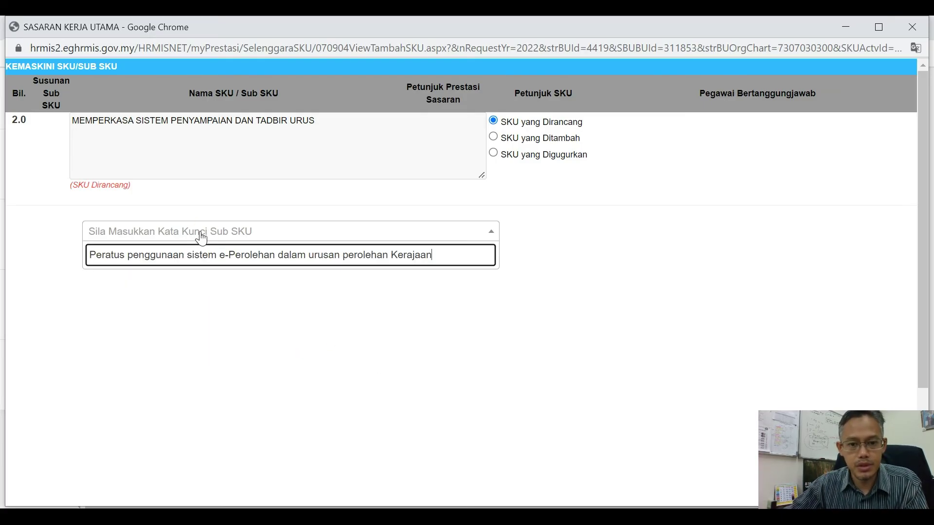
{"action": "key", "text": "Return"}
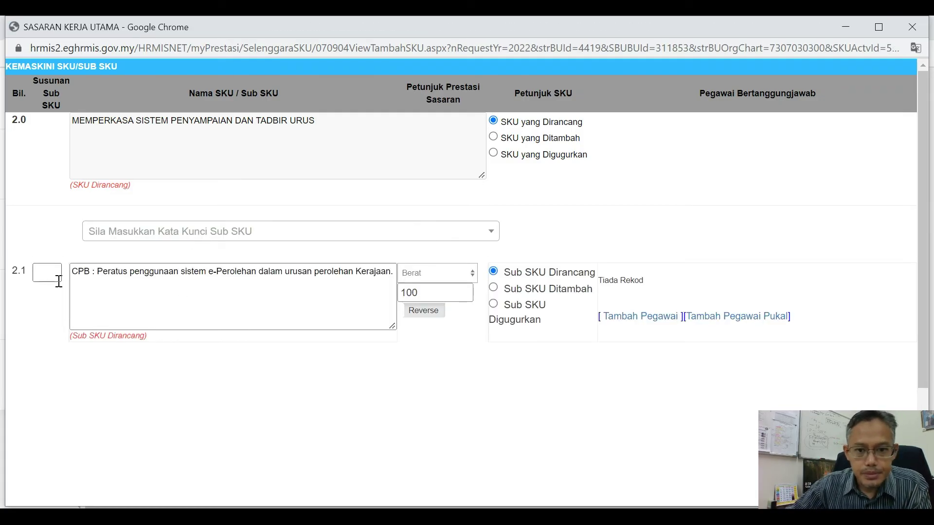
- Set the target direction of the loaded sub SKU "Peratus penggunaan sistem e-Perolehan dalam urusan perolehan Kerajaan" to Normal
{"action": "scroll", "coordinate": [369, 301], "scroll_direction": "down", "scroll_amount": 3}
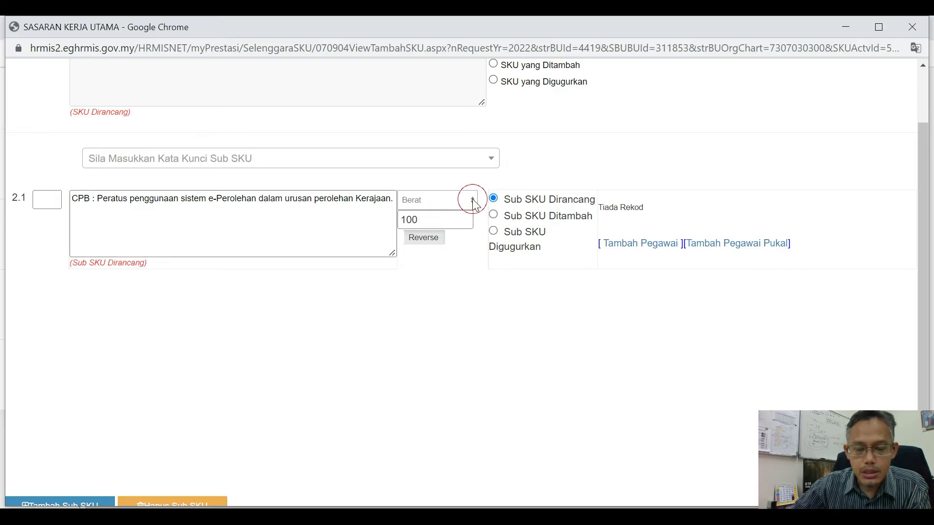
{"action": "left_click", "coordinate": [132, 200]}
{"action": "left_click", "coordinate": [451, 197]}
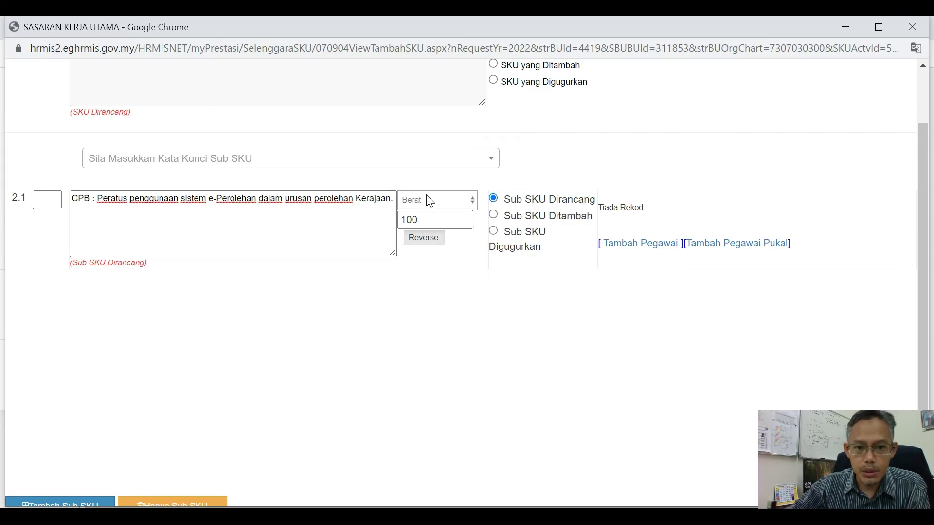
{"action": "left_click", "coordinate": [308, 223]}
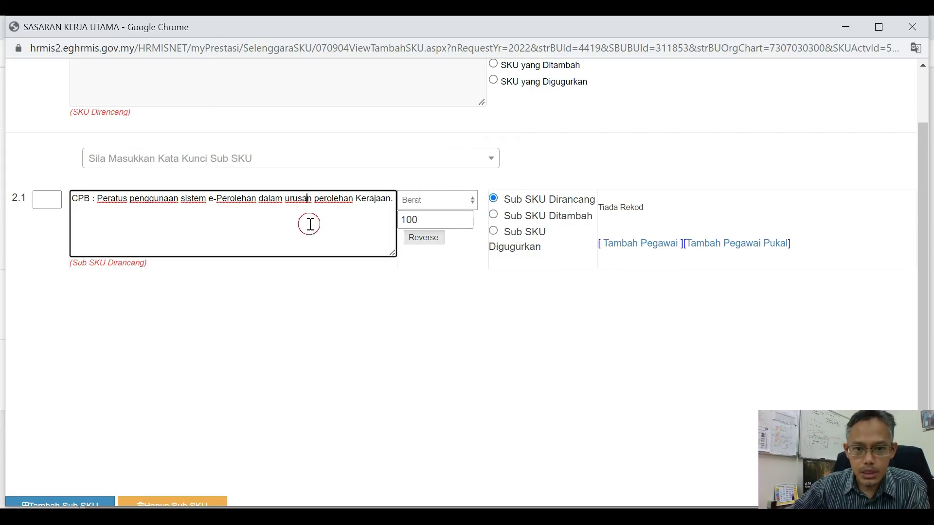
{"action": "left_click", "coordinate": [418, 239]}
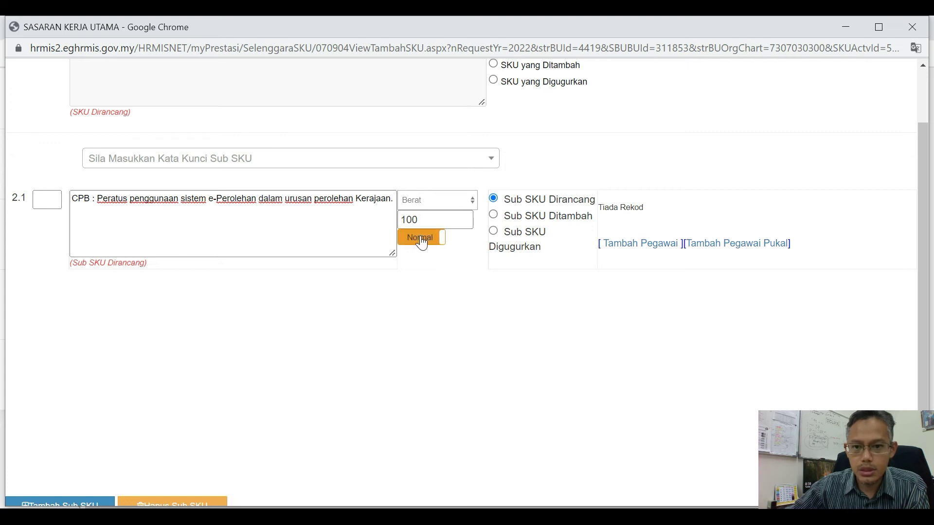
{"action": "scroll", "coordinate": [424, 294], "scroll_direction": "down", "scroll_amount": 1}
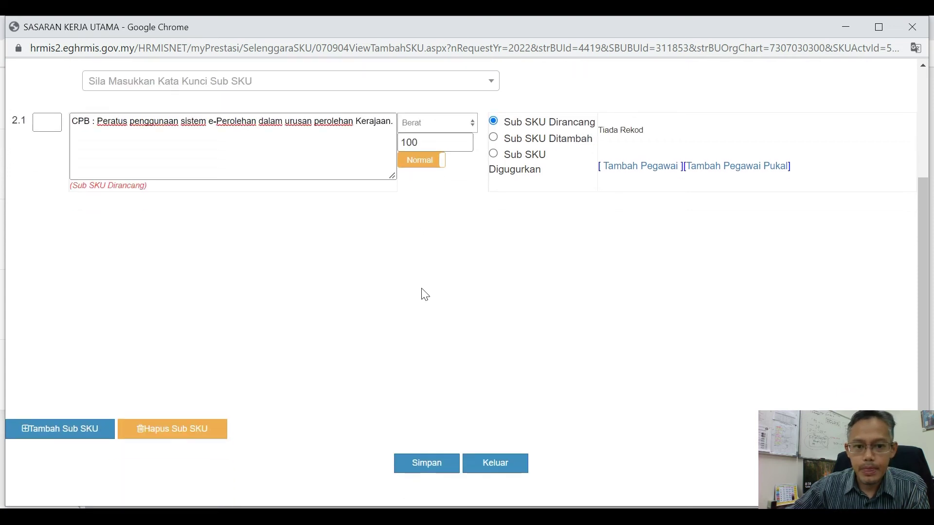
{"action": "scroll", "coordinate": [425, 294], "scroll_direction": "up", "scroll_amount": 2}
{"action": "scroll", "coordinate": [423, 291], "scroll_direction": "down", "scroll_amount": 2}
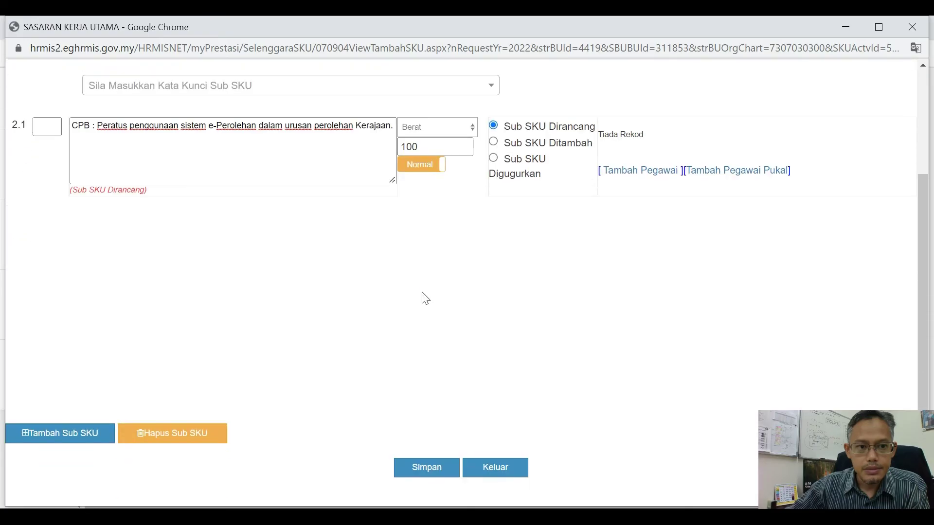
- Save the e-Perolehan sub SKU, confirm the save, and exit SKU 2.0's record
{"action": "left_click", "coordinate": [426, 469]}
{"action": "left_click", "coordinate": [542, 134]}
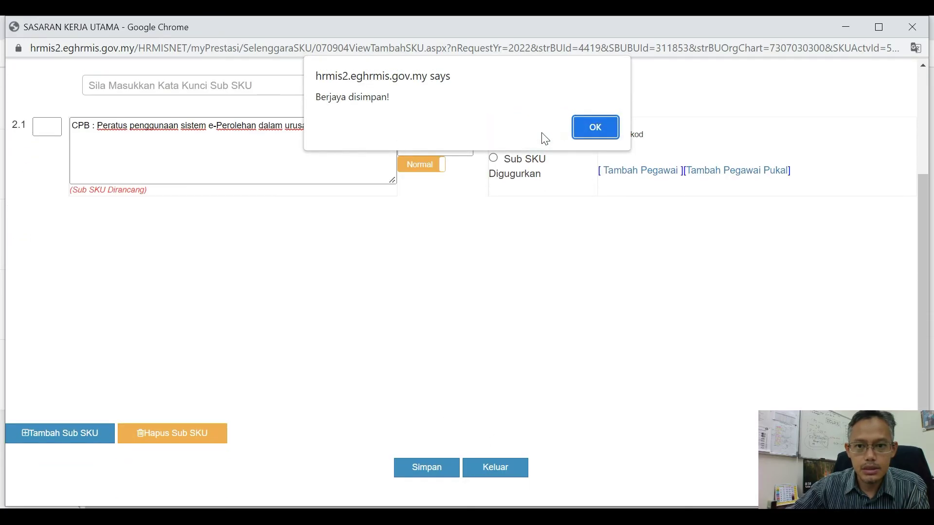
{"action": "left_click", "coordinate": [595, 127]}
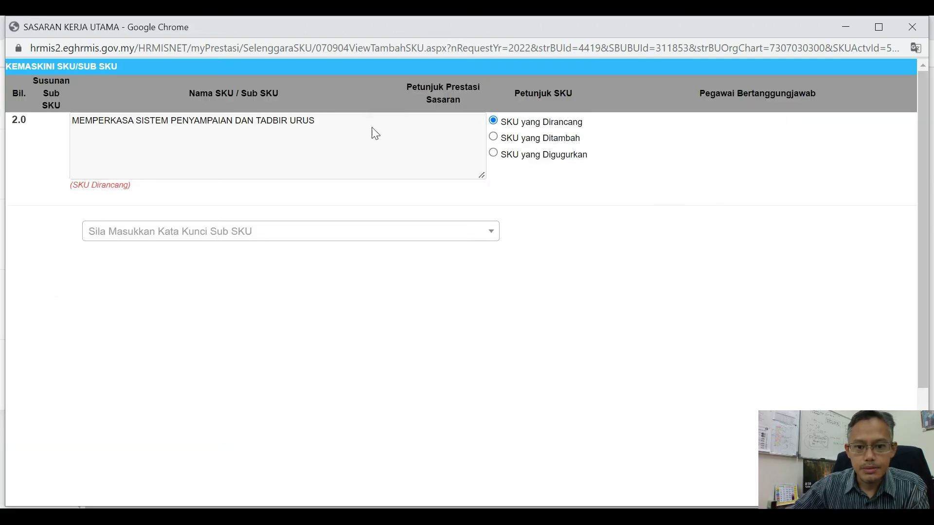
{"action": "scroll", "coordinate": [373, 108], "scroll_direction": "down", "scroll_amount": 5}
{"action": "left_click", "coordinate": [503, 462]}
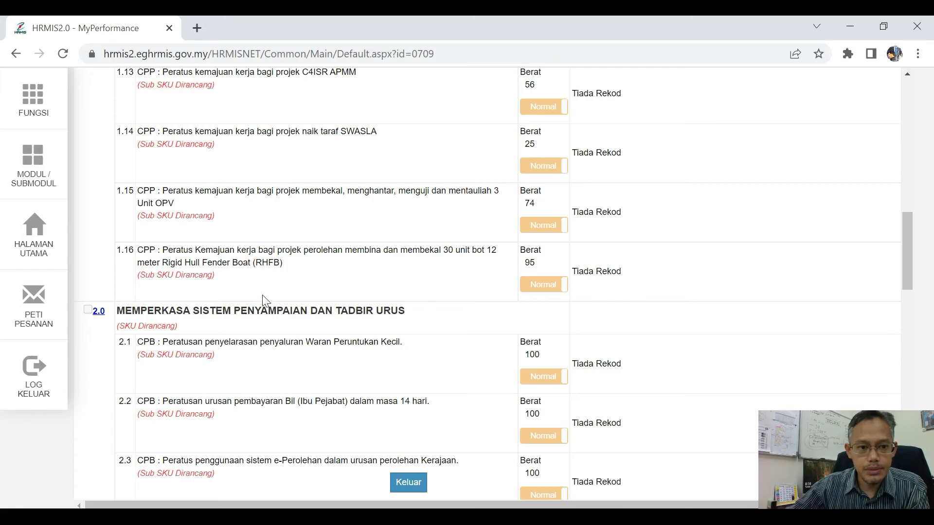
- Find sub SKU 2.11 in the list and copy "Peratus menguruskan perkara berhubung kewangan" from its name
{"action": "scroll", "coordinate": [261, 294], "scroll_direction": "down", "scroll_amount": 10}
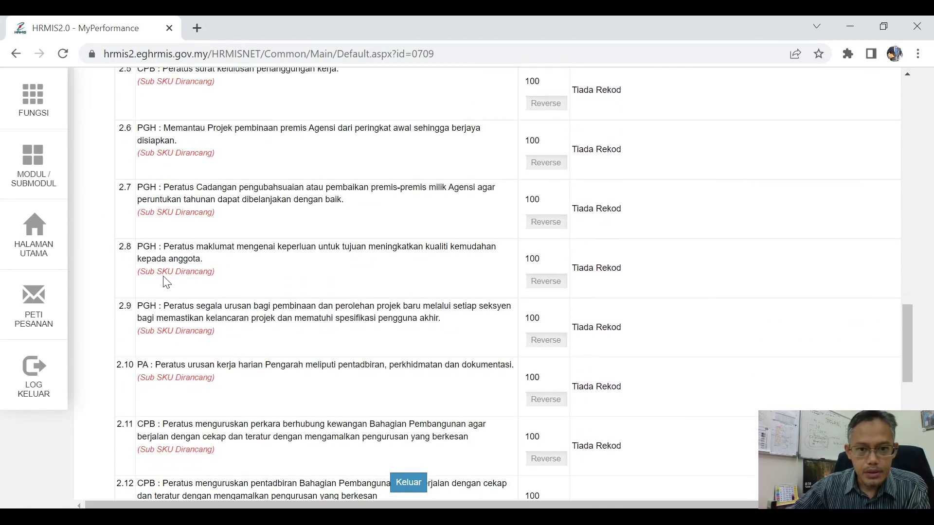
{"action": "scroll", "coordinate": [320, 286], "scroll_direction": "down", "scroll_amount": 10}
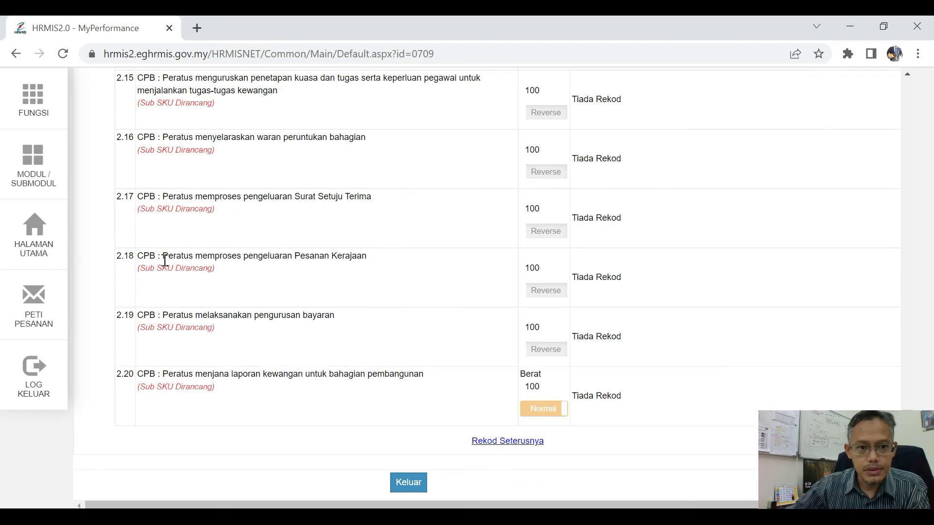
{"action": "scroll", "coordinate": [165, 261], "scroll_direction": "up", "scroll_amount": 6}
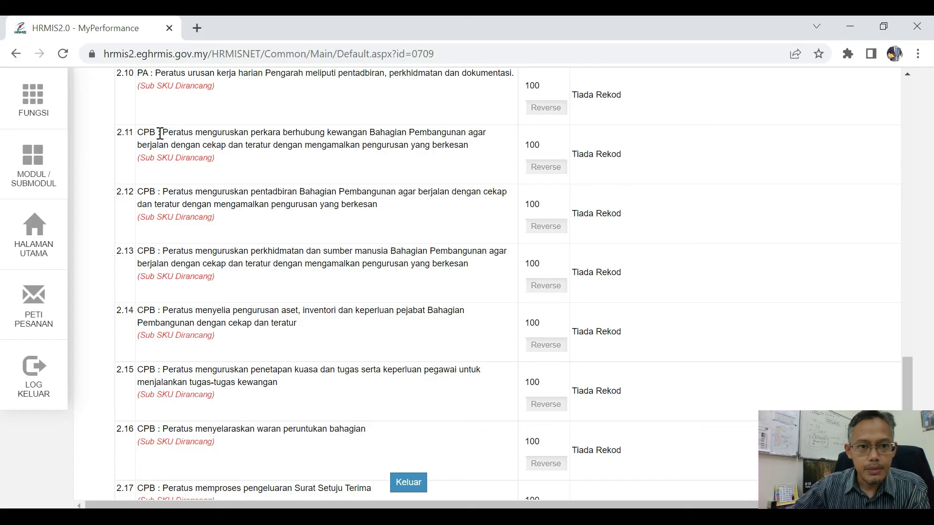
{"action": "left_click_drag", "start_coordinate": [165, 133], "coordinate": [369, 136]}
{"action": "key", "text": "ctrl+c"}
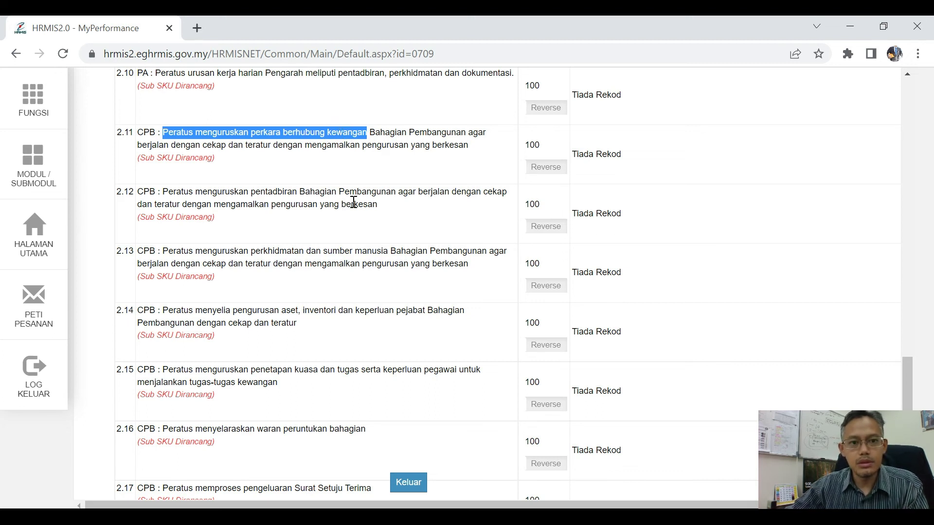
- In SKU 2.0's record, search sub SKUs for "Peratus menguruskan perkara berhubung kewangan" and load the matching CPB entry
{"action": "scroll", "coordinate": [394, 317], "scroll_direction": "up", "scroll_amount": 13}
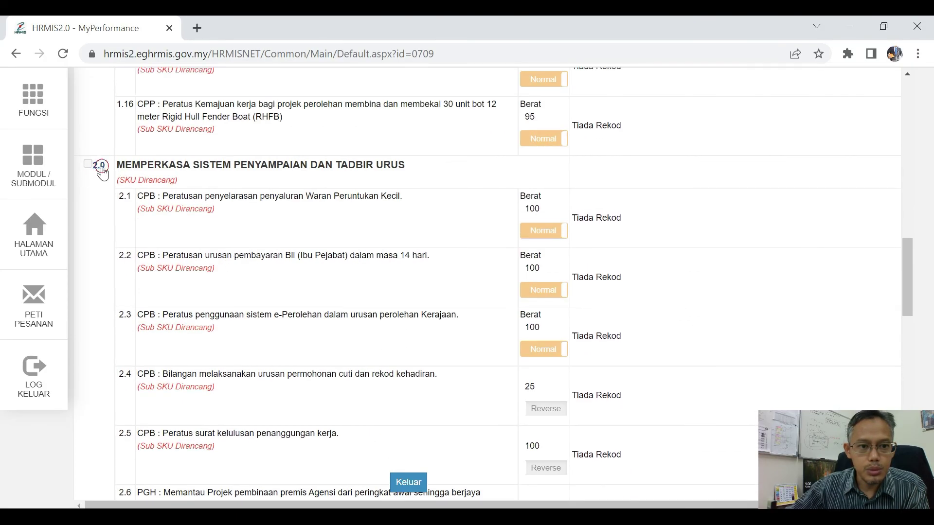
{"action": "left_click", "coordinate": [100, 167]}
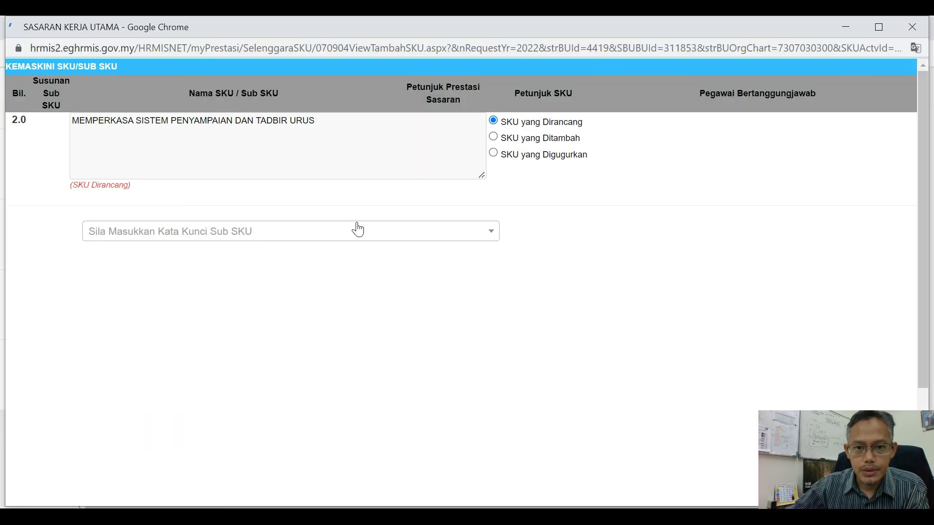
{"action": "left_click", "coordinate": [213, 234]}
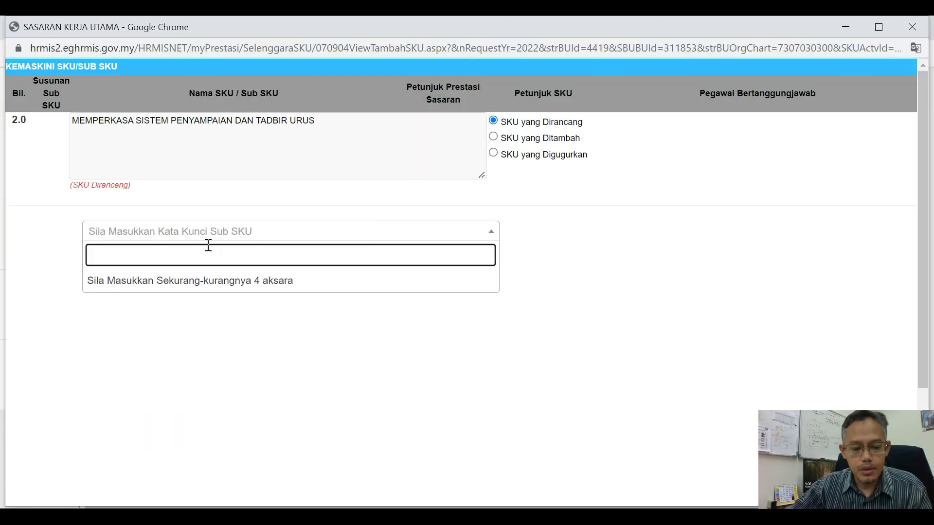
{"action": "key", "text": "ctrl+v"}
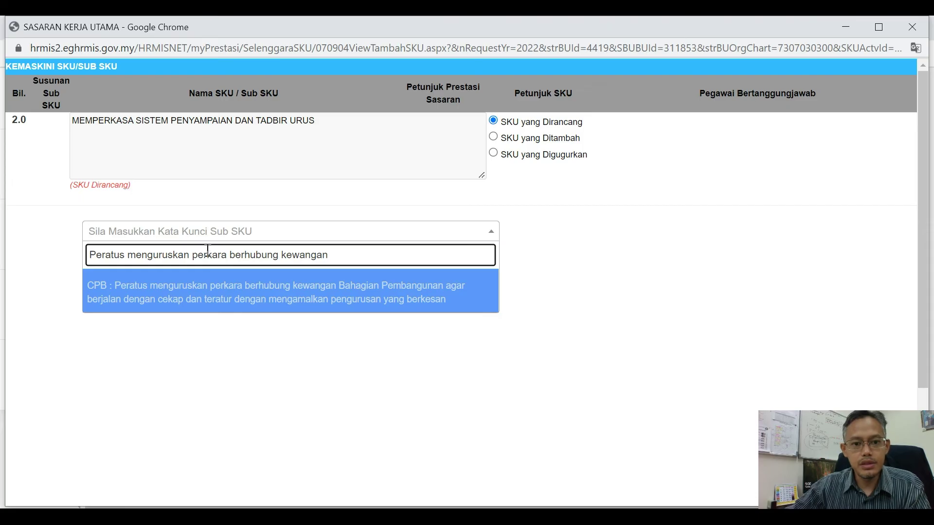
{"action": "left_click", "coordinate": [229, 301]}
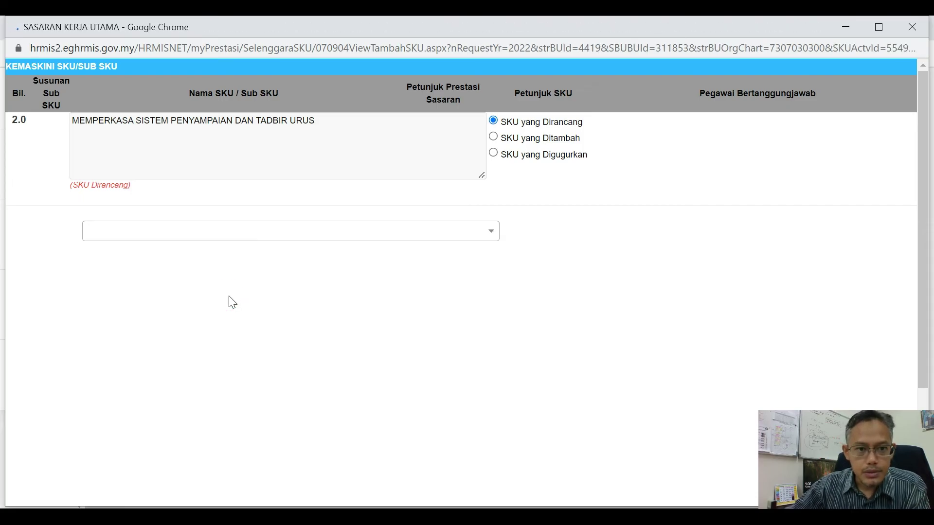
- Set the loaded kewangan sub SKU's target direction to Normal and save it, leaving SKU 2.0's record
{"action": "scroll", "coordinate": [405, 293], "scroll_direction": "down", "scroll_amount": 2}
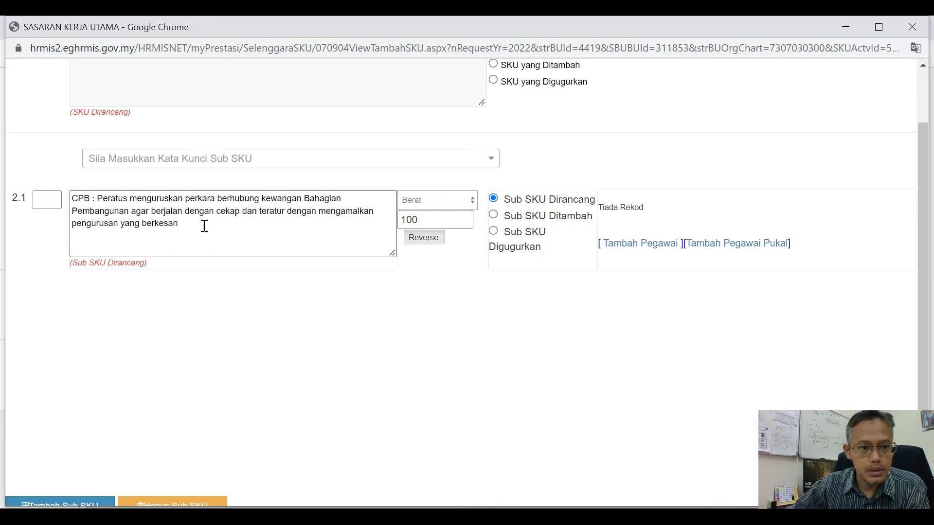
{"action": "left_click", "coordinate": [433, 238]}
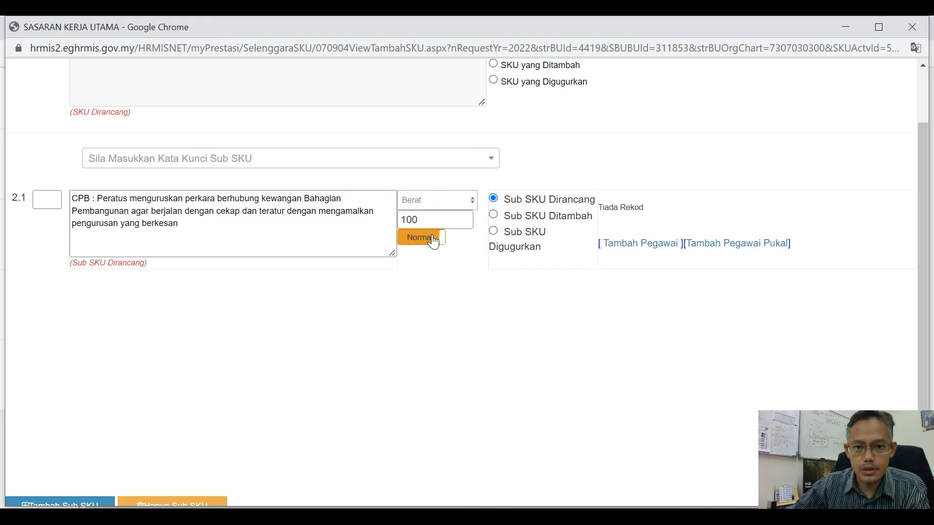
{"action": "scroll", "coordinate": [306, 324], "scroll_direction": "down", "scroll_amount": 2}
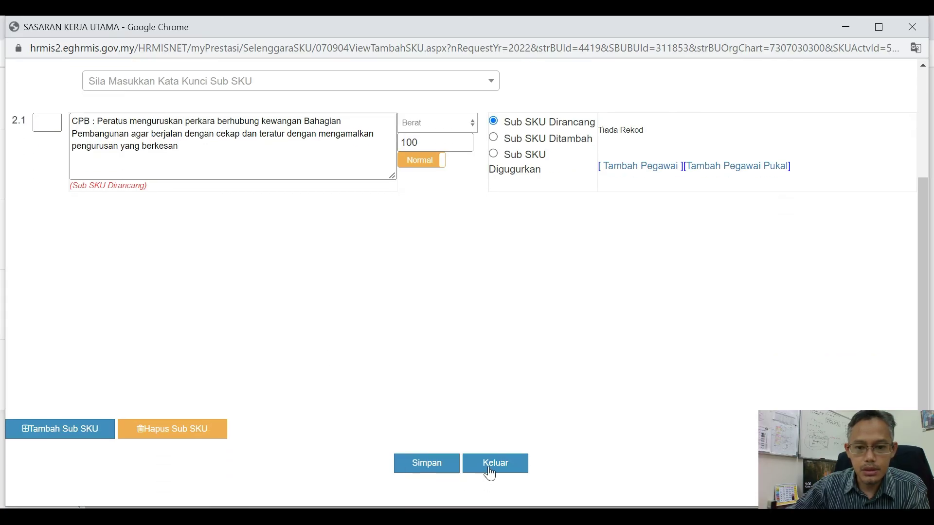
{"action": "left_click", "coordinate": [435, 466]}
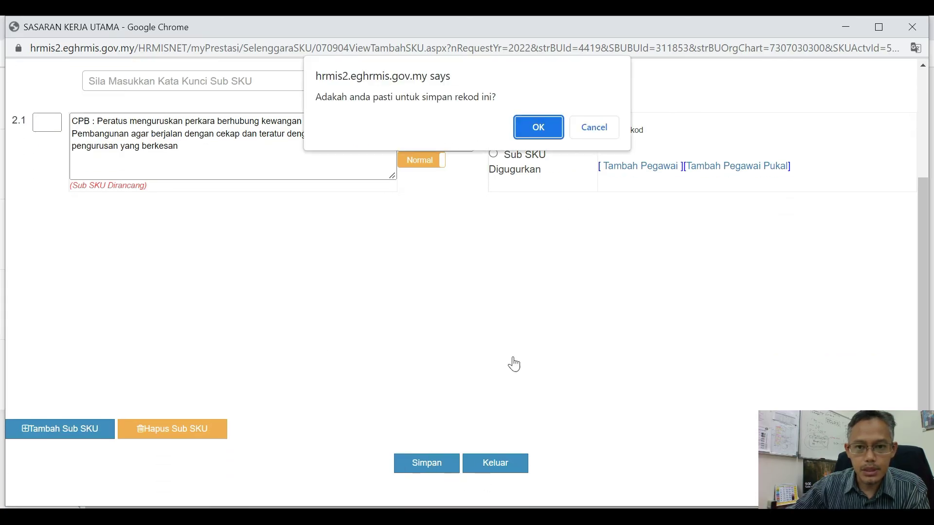
{"action": "left_click", "coordinate": [551, 129]}
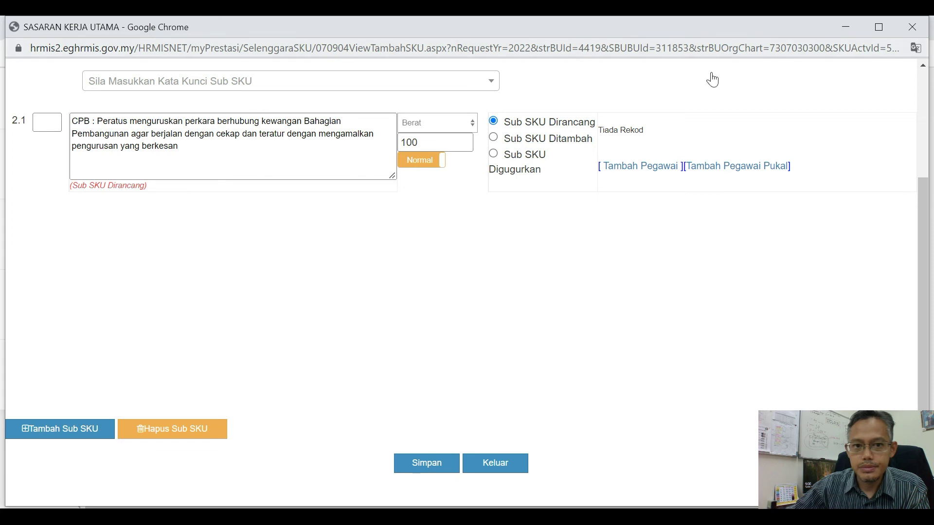
{"action": "left_click", "coordinate": [594, 128]}
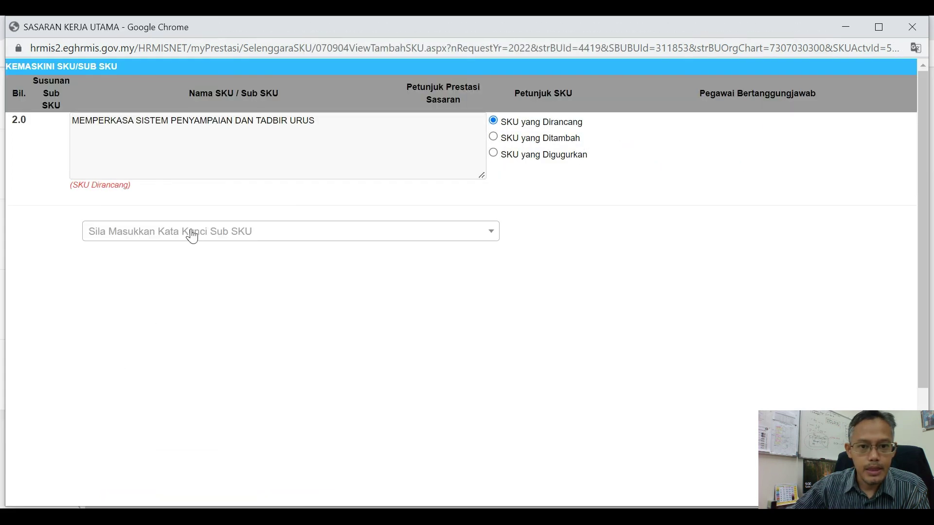
{"action": "scroll", "coordinate": [600, 285], "scroll_direction": "down", "scroll_amount": 3}
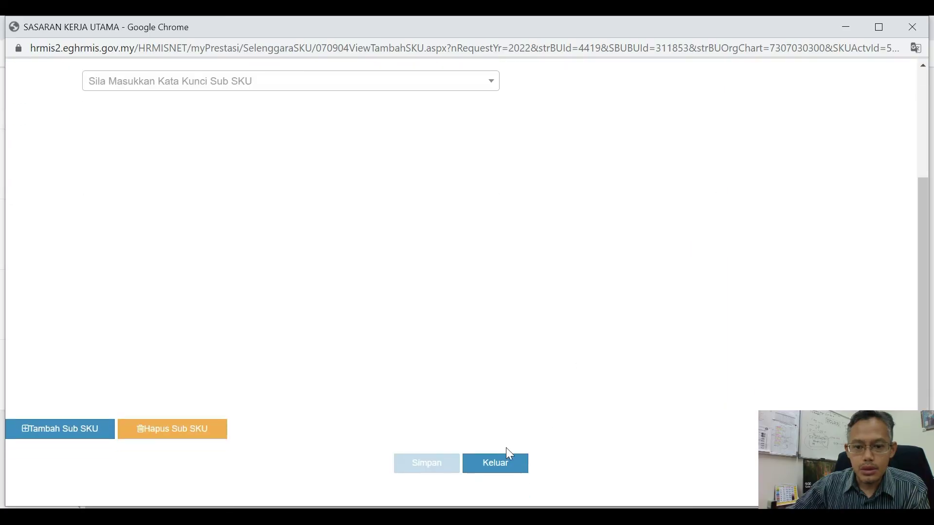
{"action": "left_click", "coordinate": [506, 458]}
- Review the target types and directions of the sub SKUs listed under SKU 2.0 and SKU 1.0
{"action": "scroll", "coordinate": [334, 350], "scroll_direction": "down", "scroll_amount": 15}
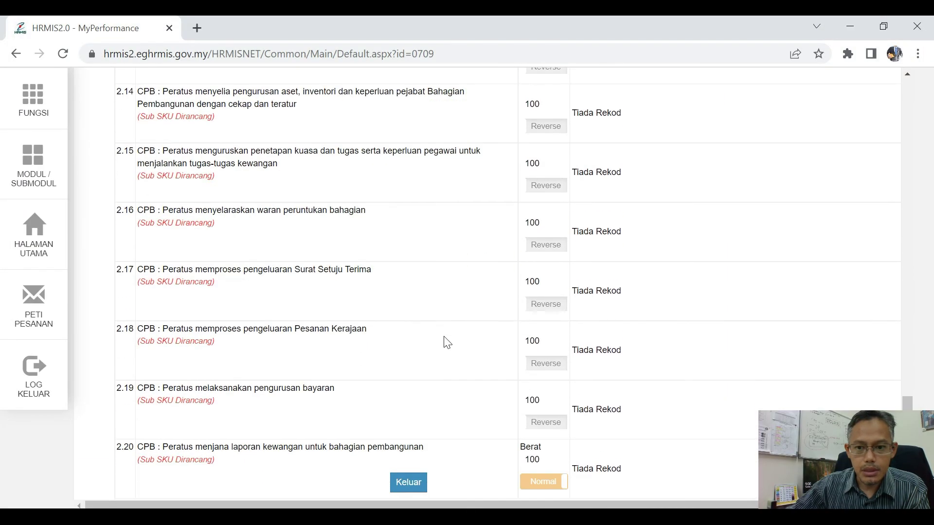
{"action": "scroll", "coordinate": [594, 350], "scroll_direction": "down", "scroll_amount": 1}
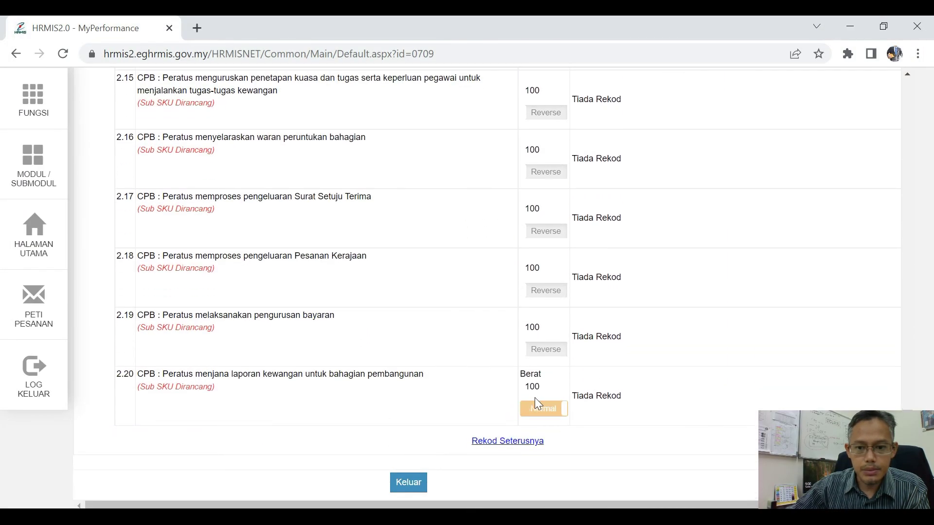
{"action": "scroll", "coordinate": [535, 389], "scroll_direction": "up", "scroll_amount": 8}
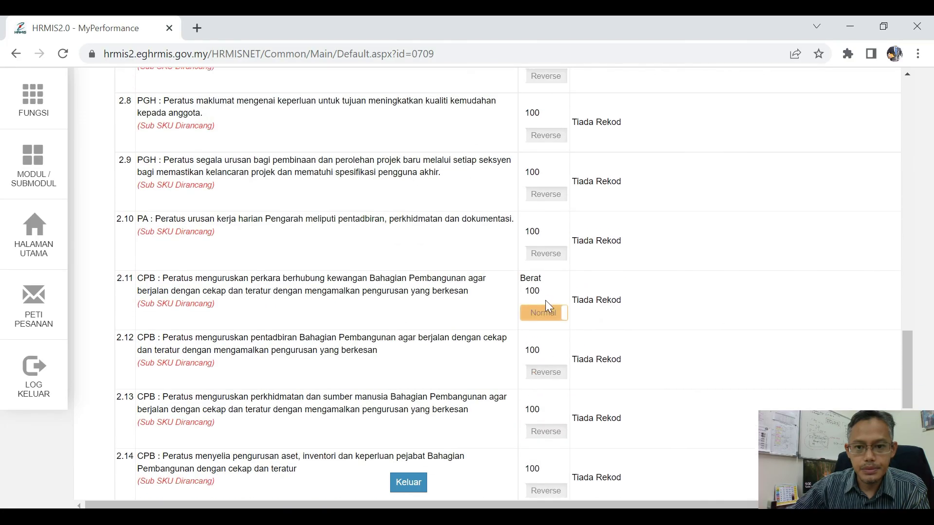
{"action": "scroll", "coordinate": [481, 323], "scroll_direction": "up", "scroll_amount": 13}
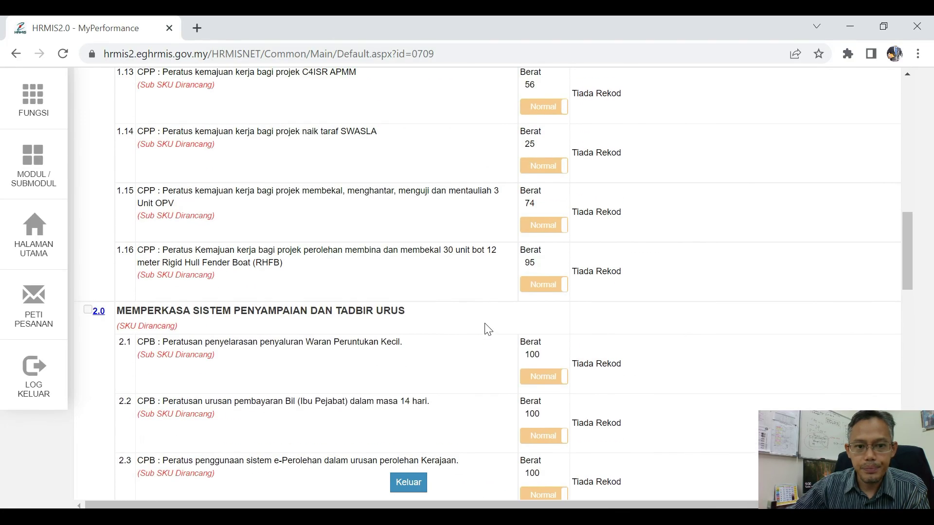
{"action": "scroll", "coordinate": [487, 330], "scroll_direction": "up", "scroll_amount": 15}
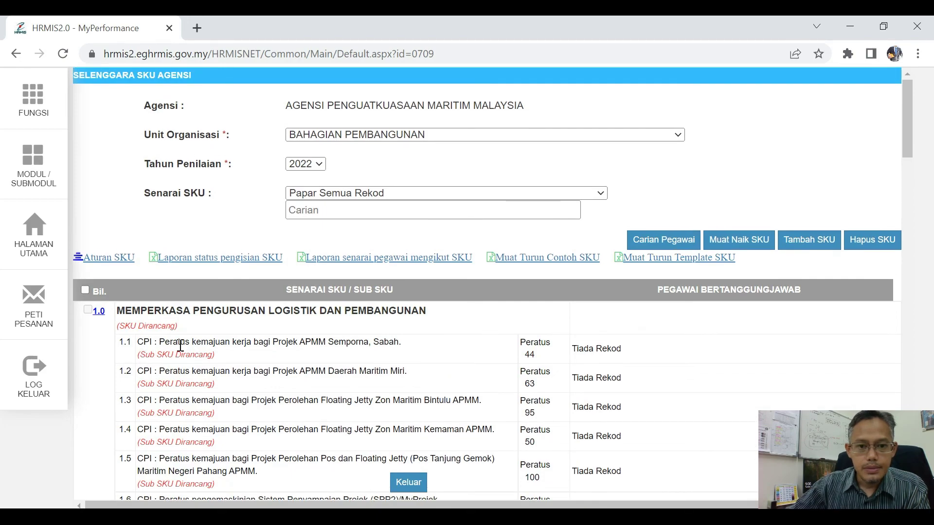
{"action": "scroll", "coordinate": [250, 323], "scroll_direction": "down", "scroll_amount": 2}
{"action": "scroll", "coordinate": [264, 286], "scroll_direction": "up", "scroll_amount": 2}
{"action": "scroll", "coordinate": [264, 287], "scroll_direction": "down", "scroll_amount": 6}
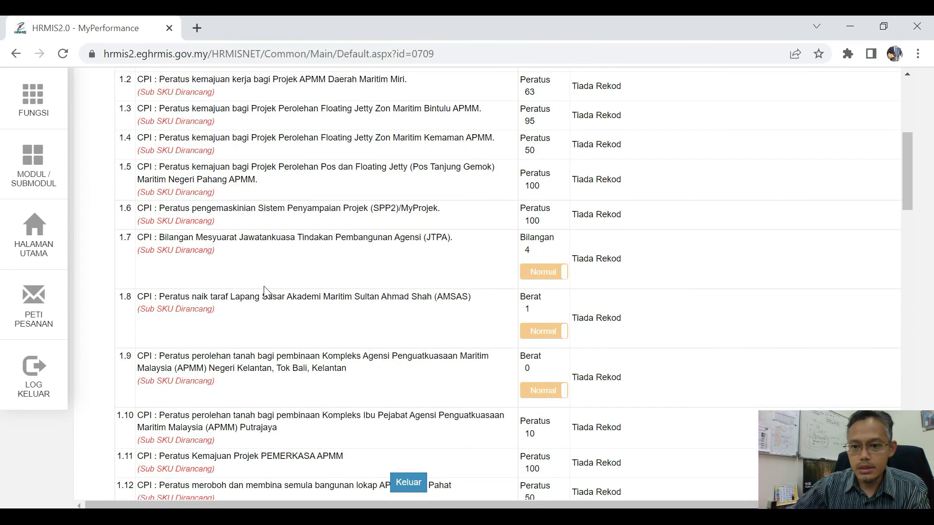
{"action": "scroll", "coordinate": [430, 321], "scroll_direction": "up", "scroll_amount": 5}
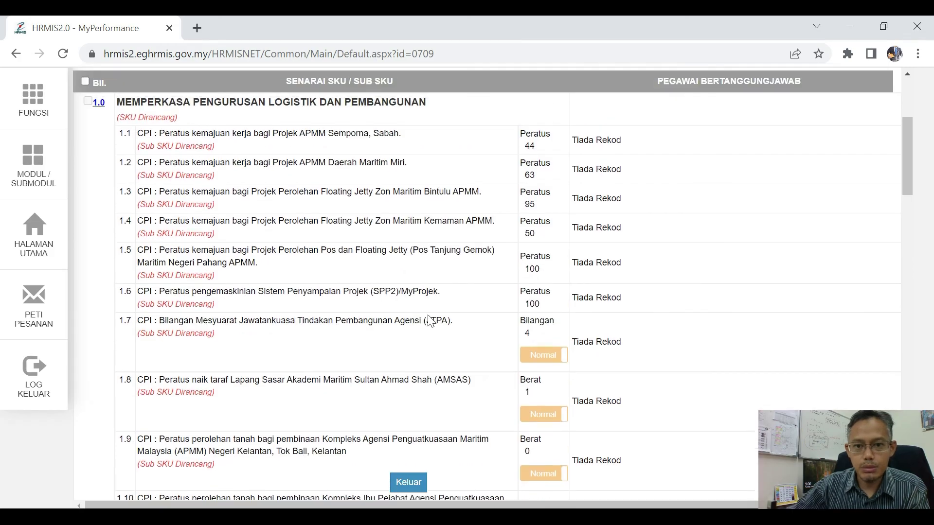